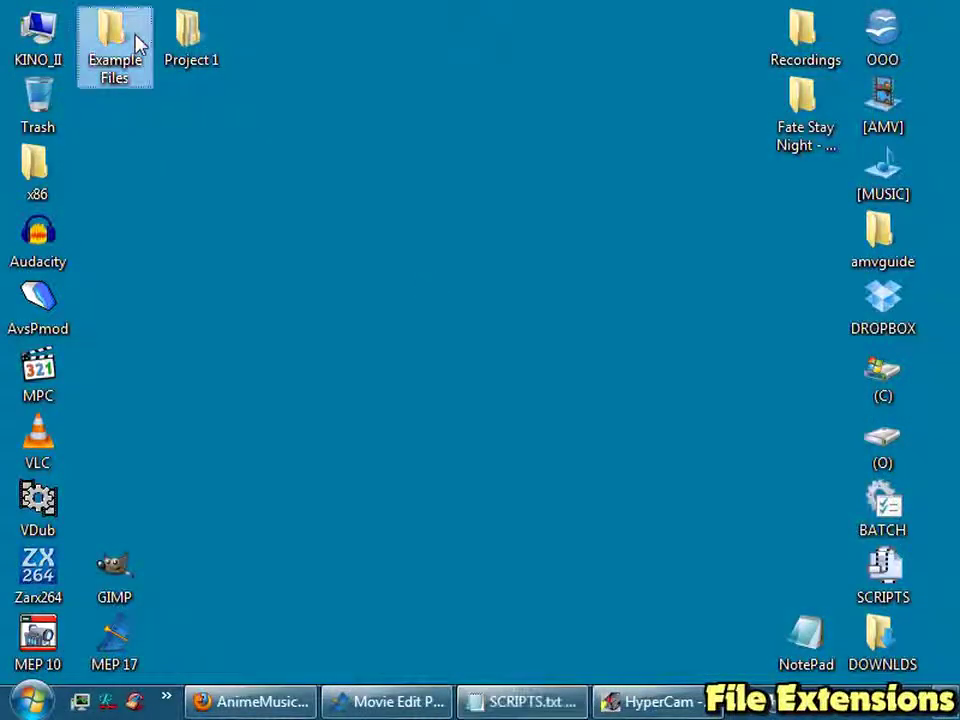
Step: Open the Example Files folder and show extensions for known file types via Folder Options
{"action": "double_click", "coordinate": [137, 44]}
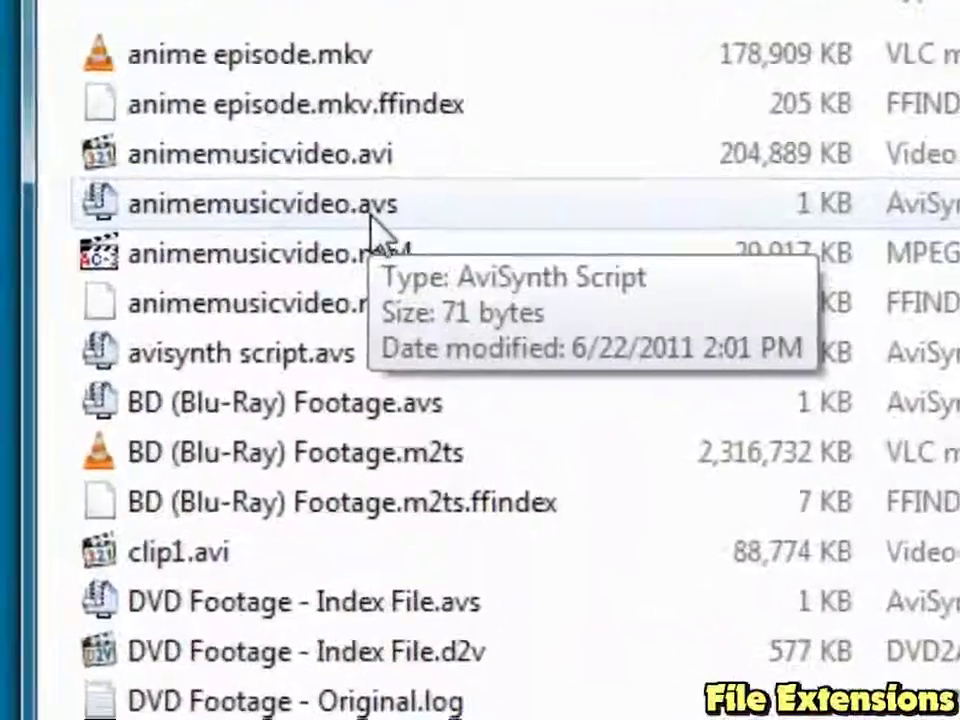
{"action": "left_click", "coordinate": [380, 32]}
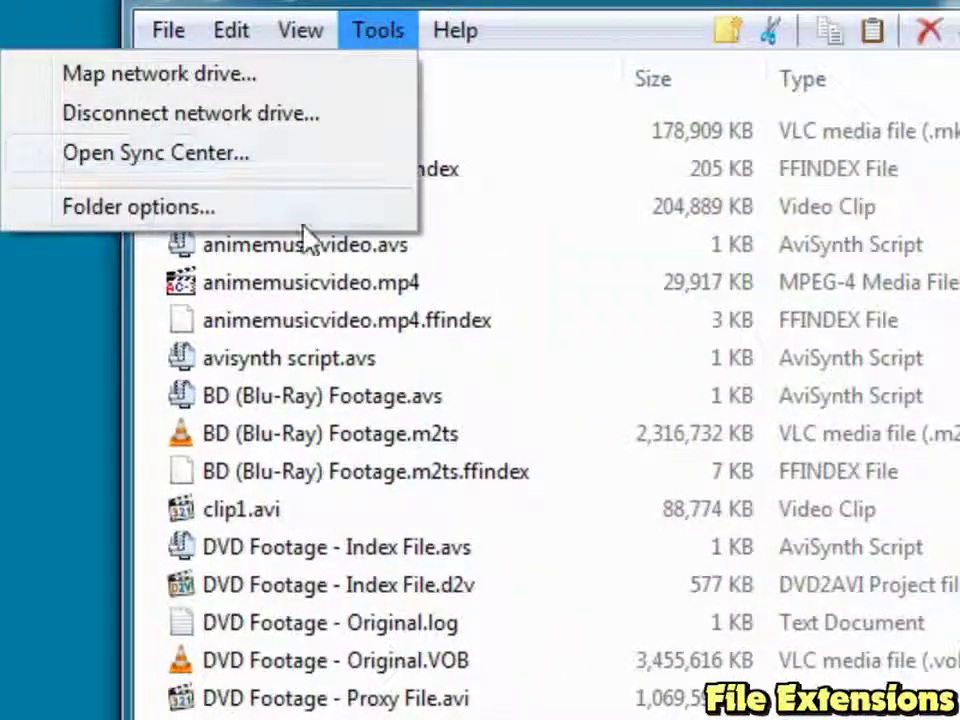
{"action": "left_click", "coordinate": [302, 222]}
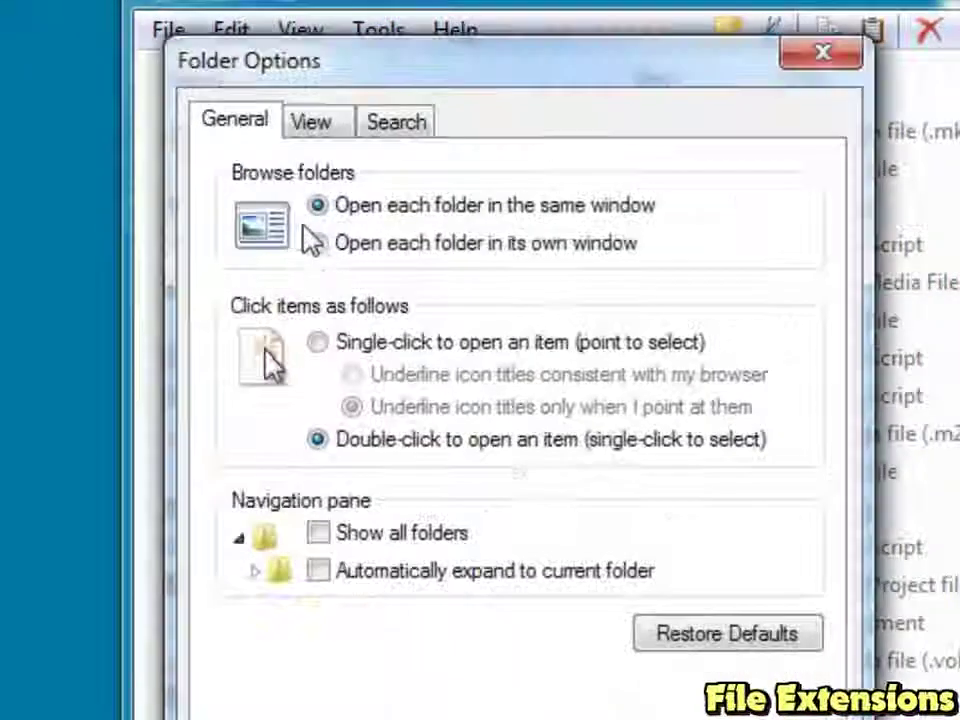
{"action": "left_click", "coordinate": [328, 129]}
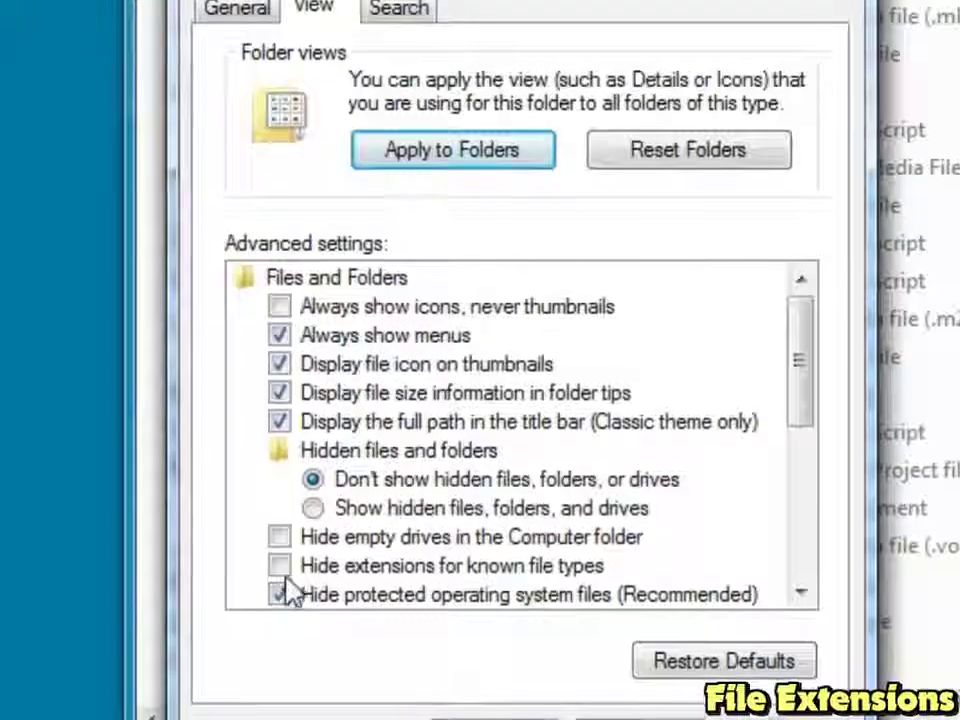
{"action": "left_click", "coordinate": [280, 618]}
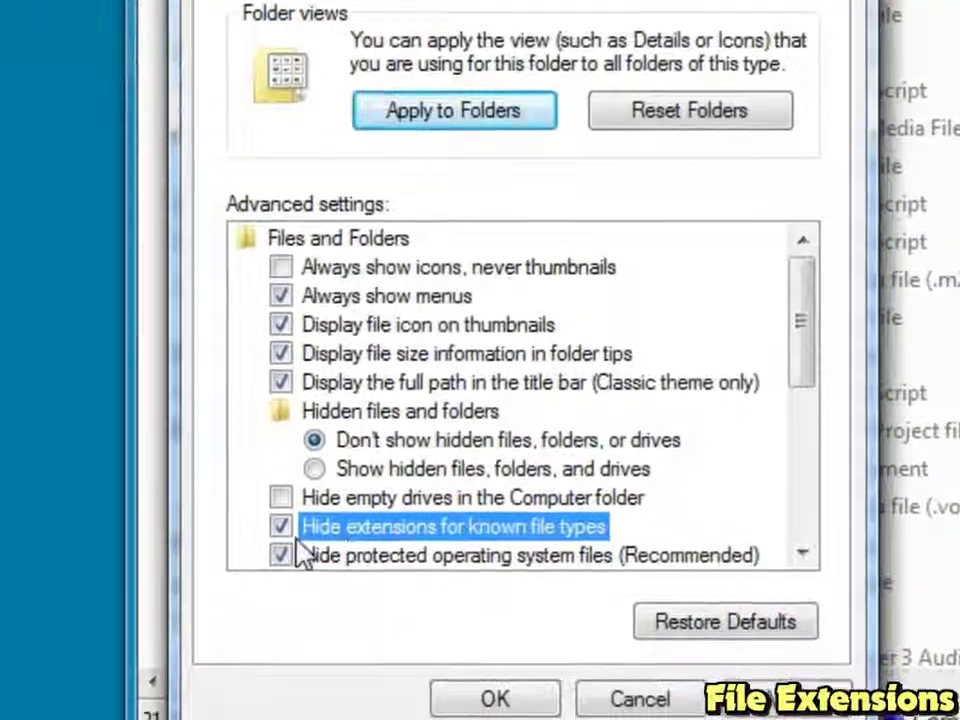
{"action": "left_click", "coordinate": [283, 538]}
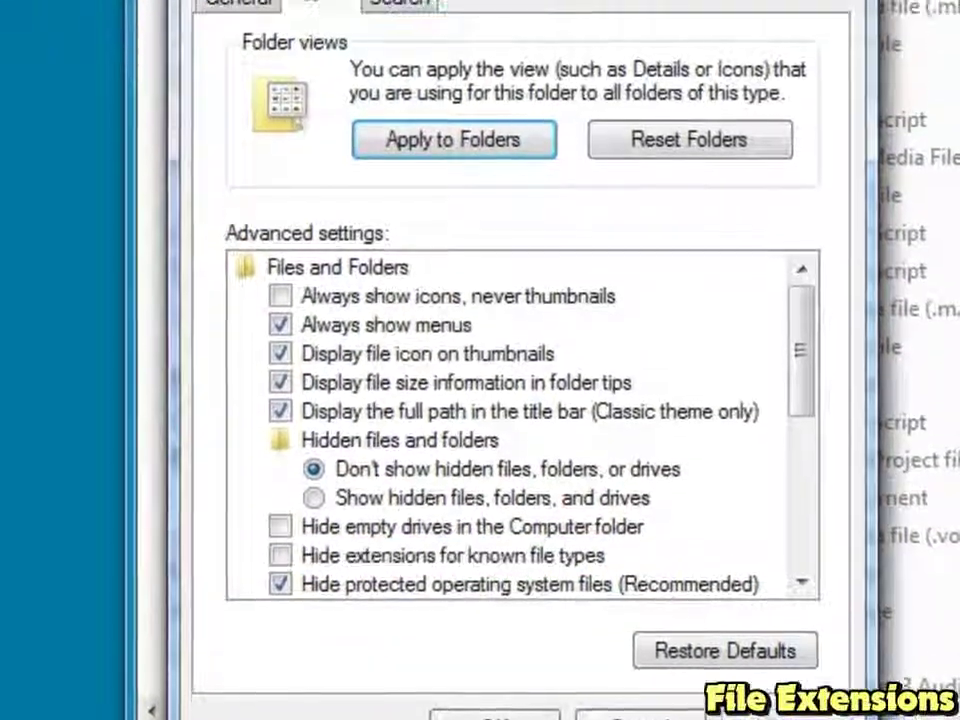
{"action": "left_click", "coordinate": [497, 714]}
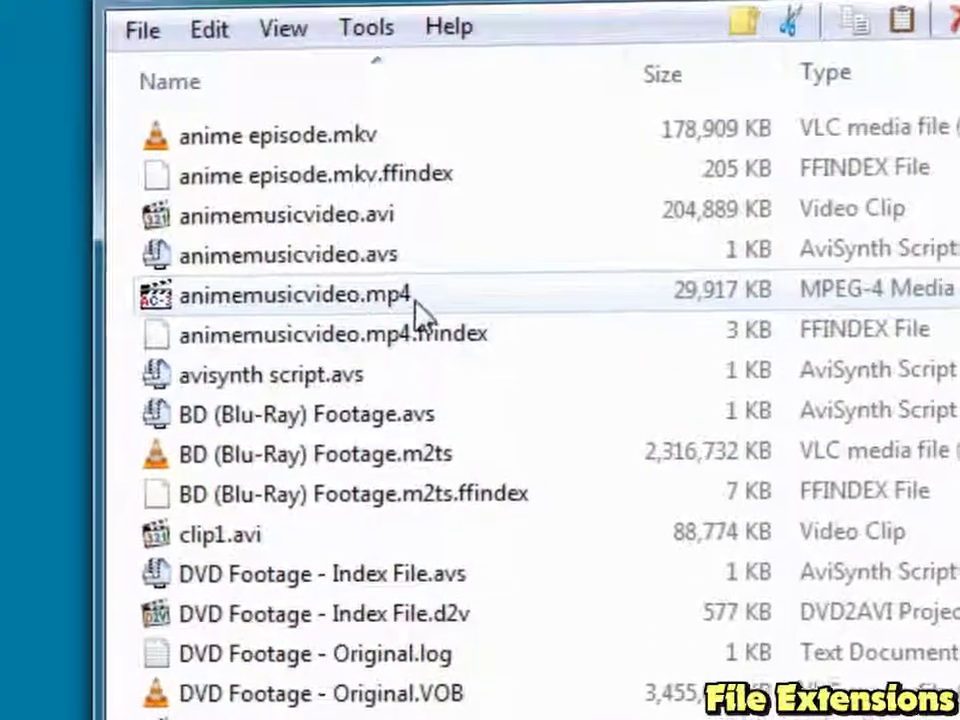
{"action": "mouse_move", "coordinate": [414, 298]}
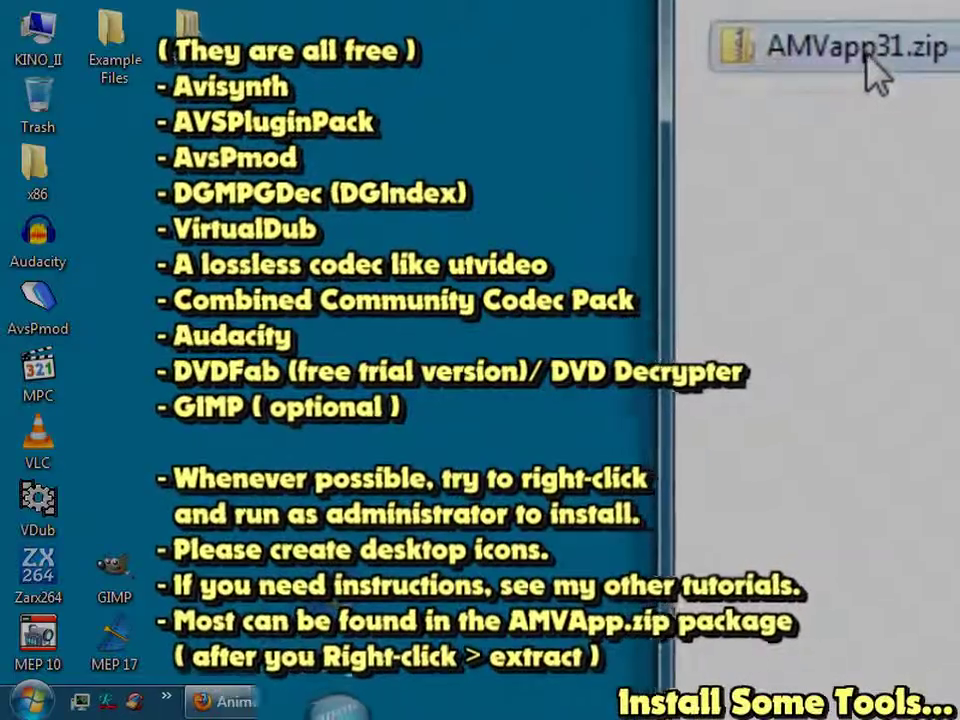
Step: Extract AMVapp31.zip, open the AMVapp31 folder, and bring up run options for the Avisynth installer
{"action": "right_click", "coordinate": [858, 62]}
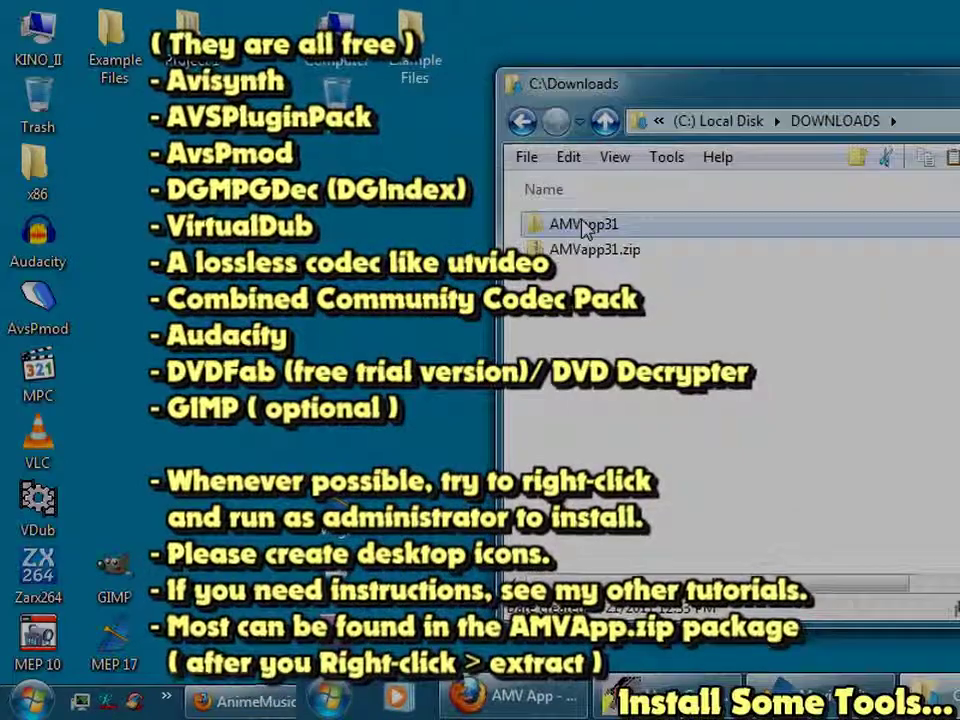
{"action": "double_click", "coordinate": [585, 225]}
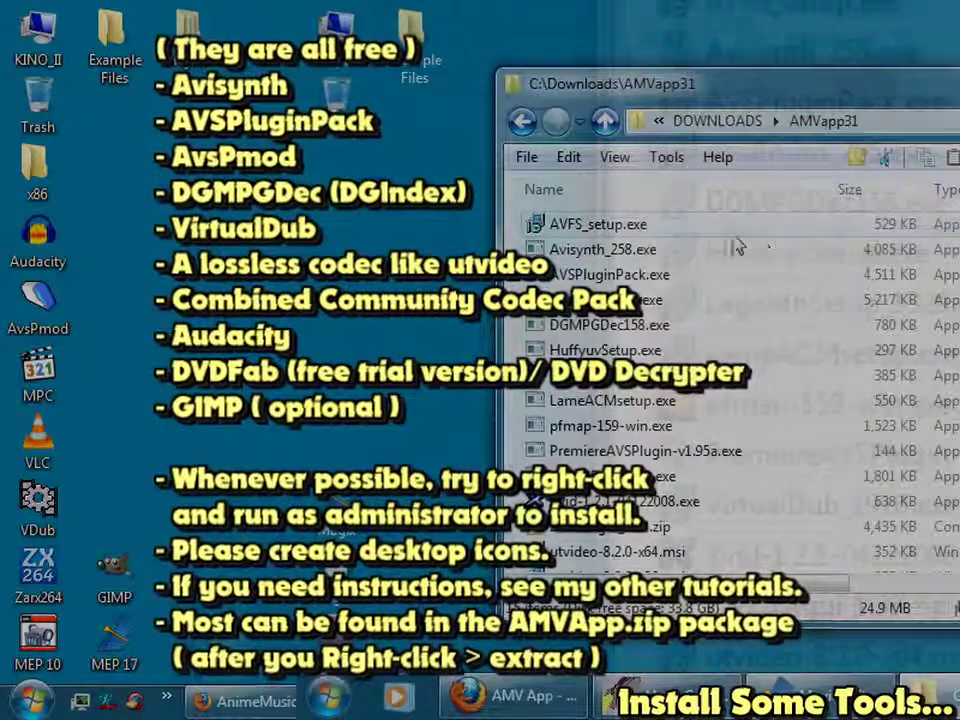
{"action": "right_click", "coordinate": [845, 70]}
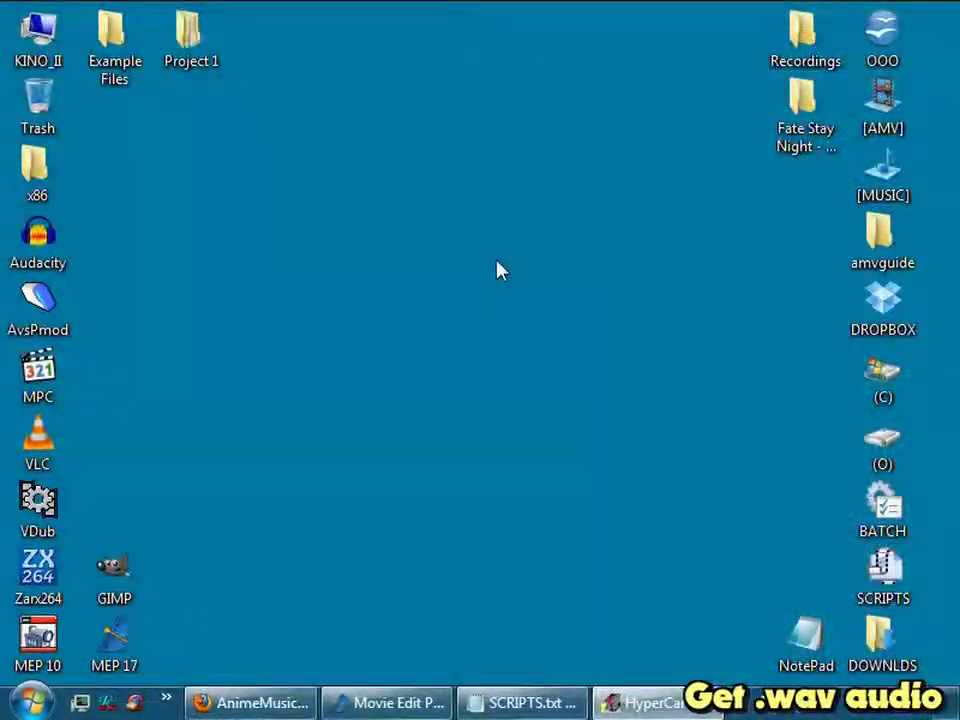
Step: In Example Files, drag Music File.mp3 onto the Audacity icon to import it
{"action": "double_click", "coordinate": [117, 52]}
{"action": "scroll", "coordinate": [313, 364], "scroll_direction": "down", "scroll_amount": 1}
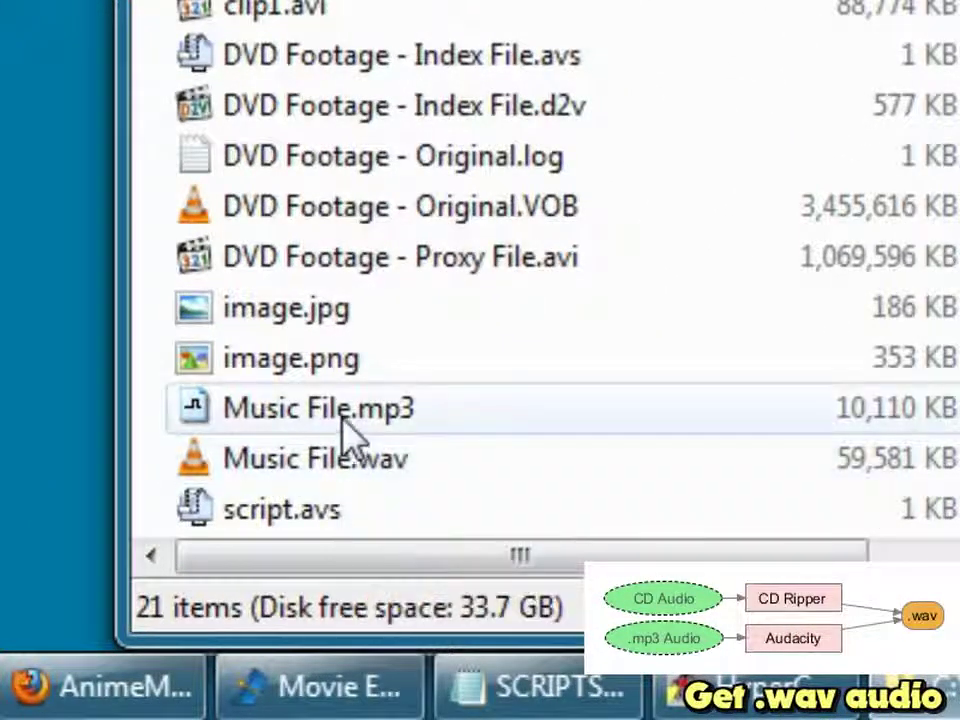
{"action": "left_click_drag", "start_coordinate": [345, 420], "coordinate": [115, 315]}
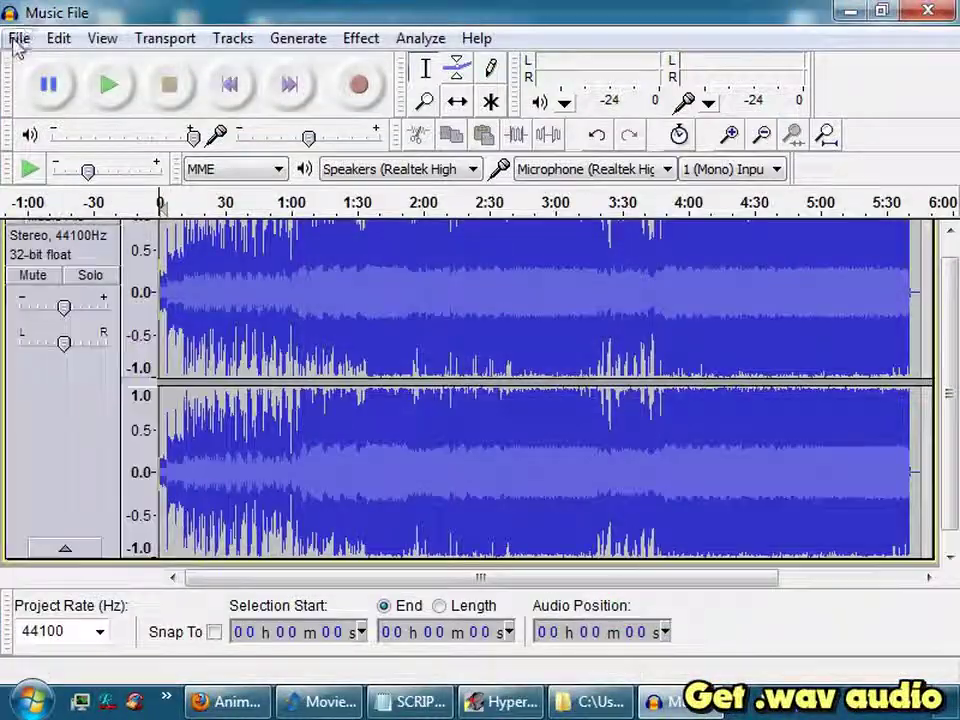
Step: Export Music File.wav as signed 16-bit PCM to the desktop, then quit Audacity discarding the project
{"action": "left_click", "coordinate": [18, 40]}
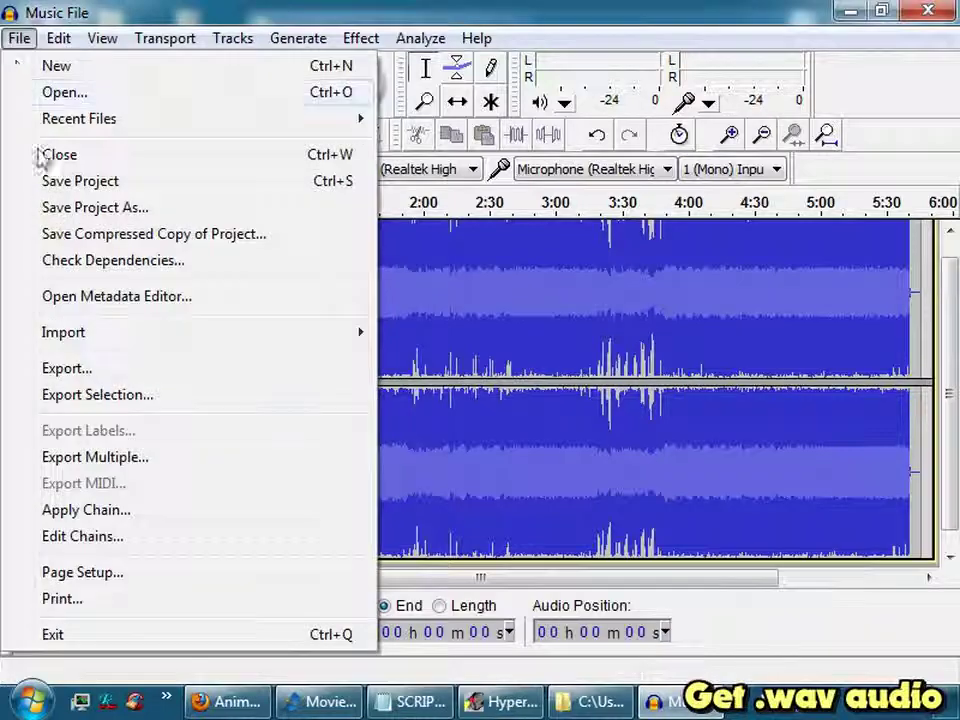
{"action": "left_click", "coordinate": [84, 376]}
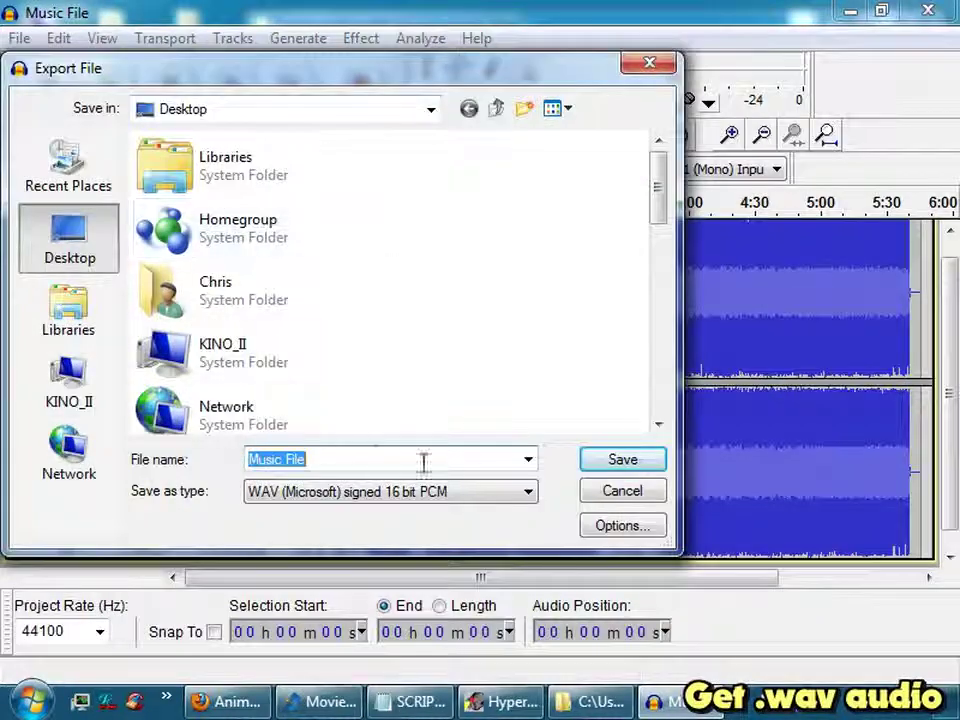
{"action": "left_click", "coordinate": [657, 464]}
{"action": "left_click", "coordinate": [519, 514]}
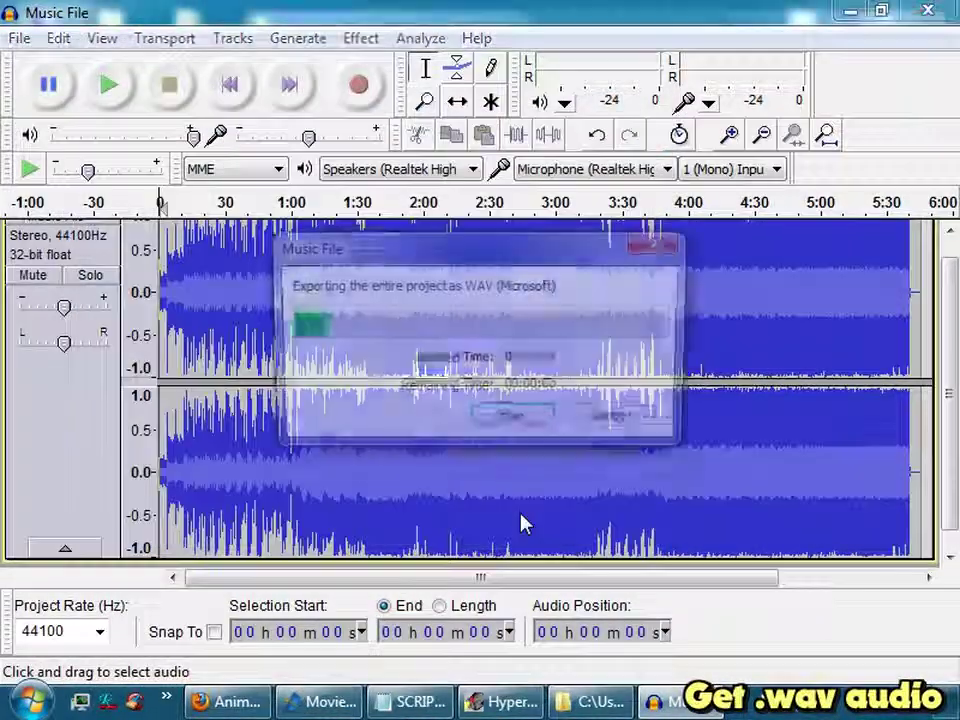
{"action": "left_click", "coordinate": [928, 10]}
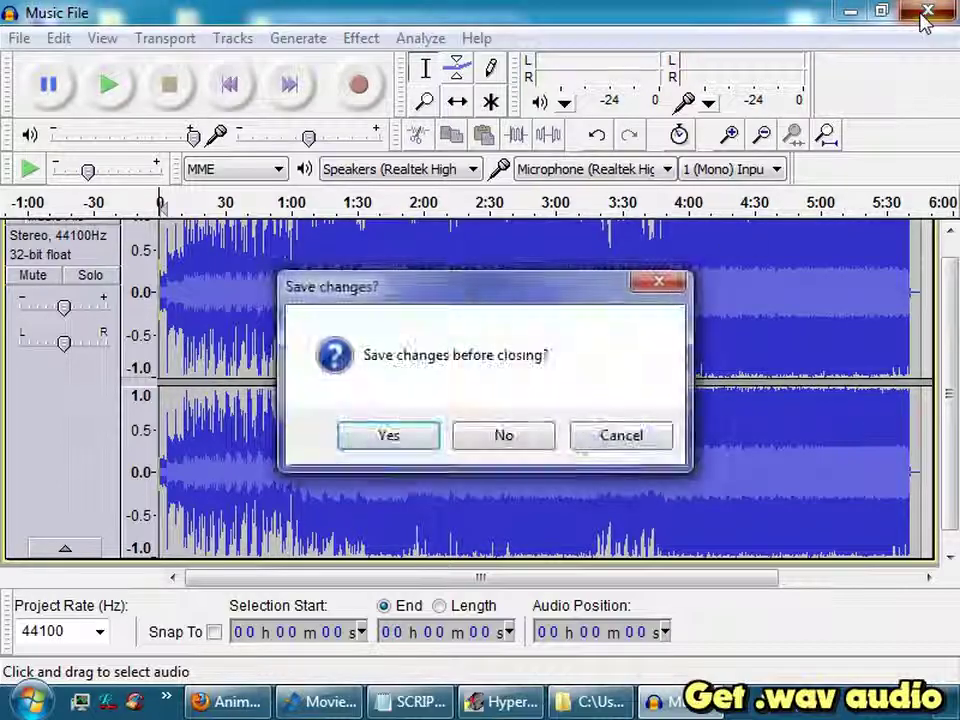
{"action": "left_click", "coordinate": [503, 436]}
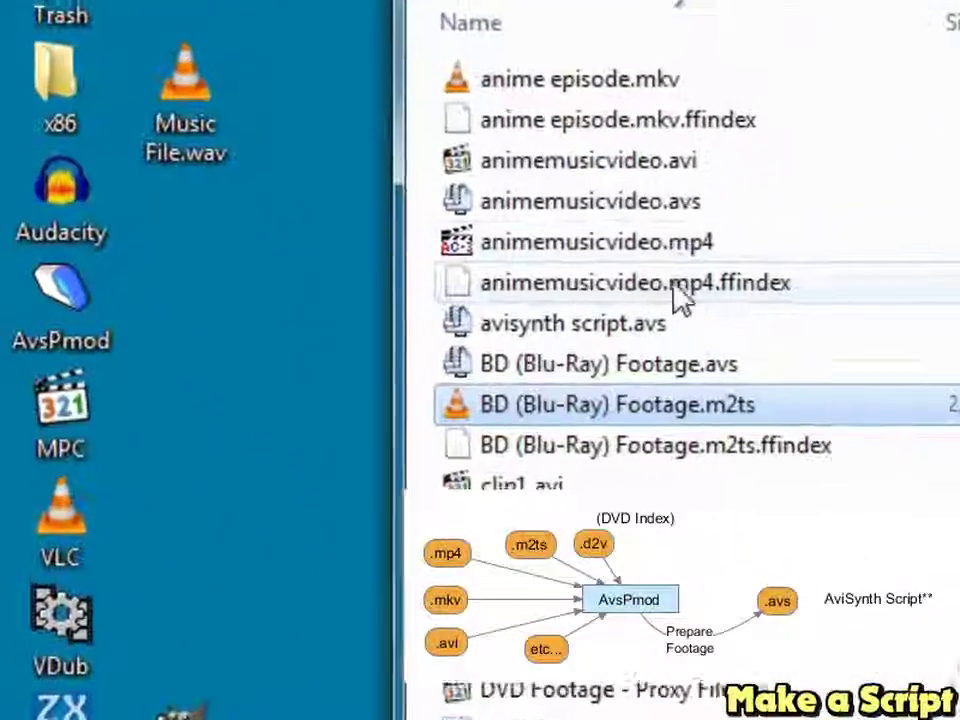
Step: Drag animemusicvideo.mp4 onto the AvsPmod icon to open it as a new script
{"action": "left_click_drag", "start_coordinate": [395, 269], "coordinate": [131, 286]}
{"action": "left_click_drag", "start_coordinate": [215, 285], "coordinate": [100, 292]}
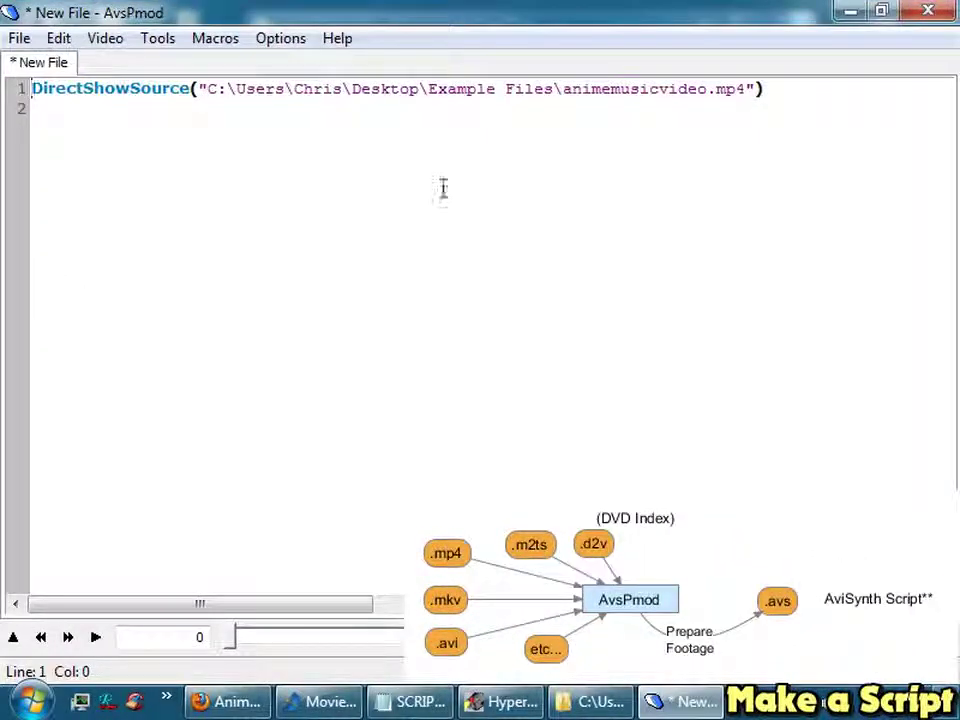
Step: Preview frame 2152, add spline36resize(320,180), and switch the source line to ffvideosource
{"action": "left_click", "coordinate": [229, 638]}
{"action": "left_click_drag", "start_coordinate": [229, 638], "coordinate": [506, 643]}
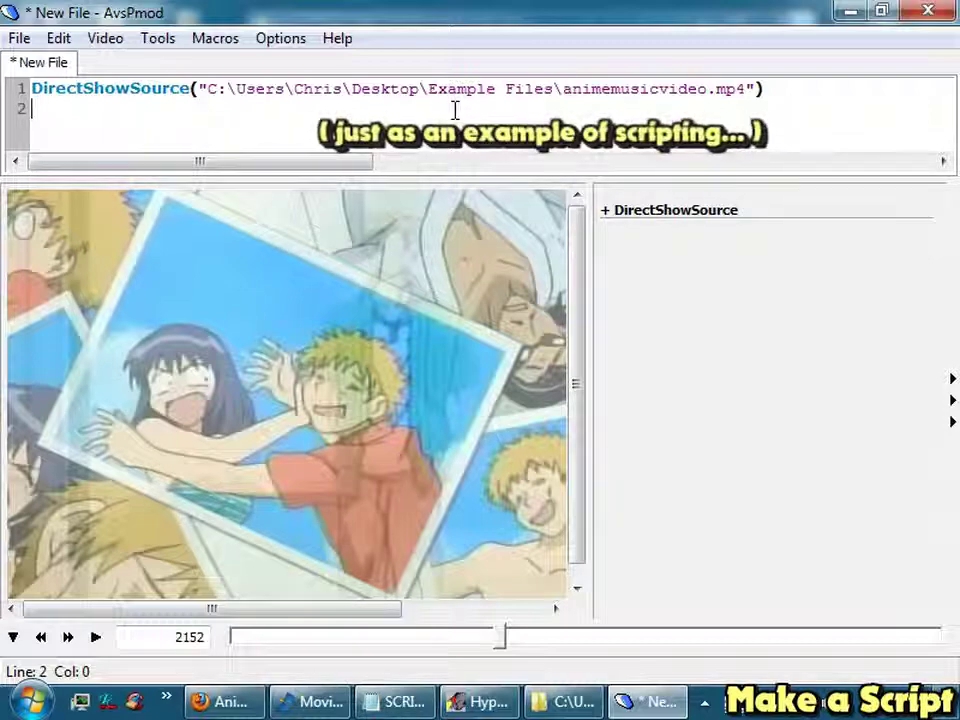
{"action": "type", "text": "ne36resize(320,180)"}
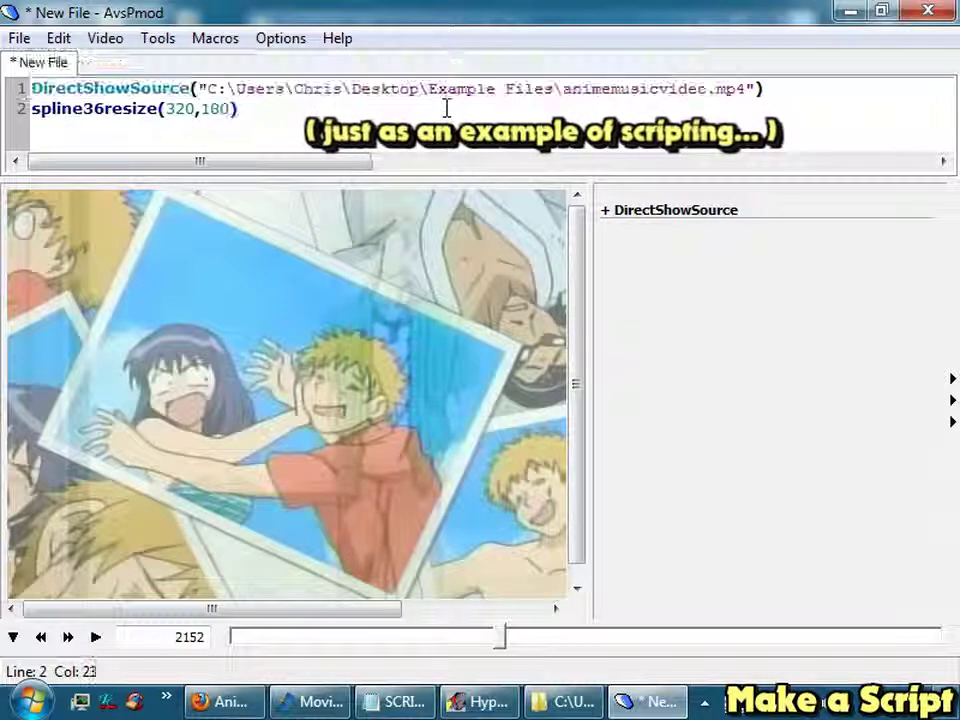
{"action": "key", "text": "F5"}
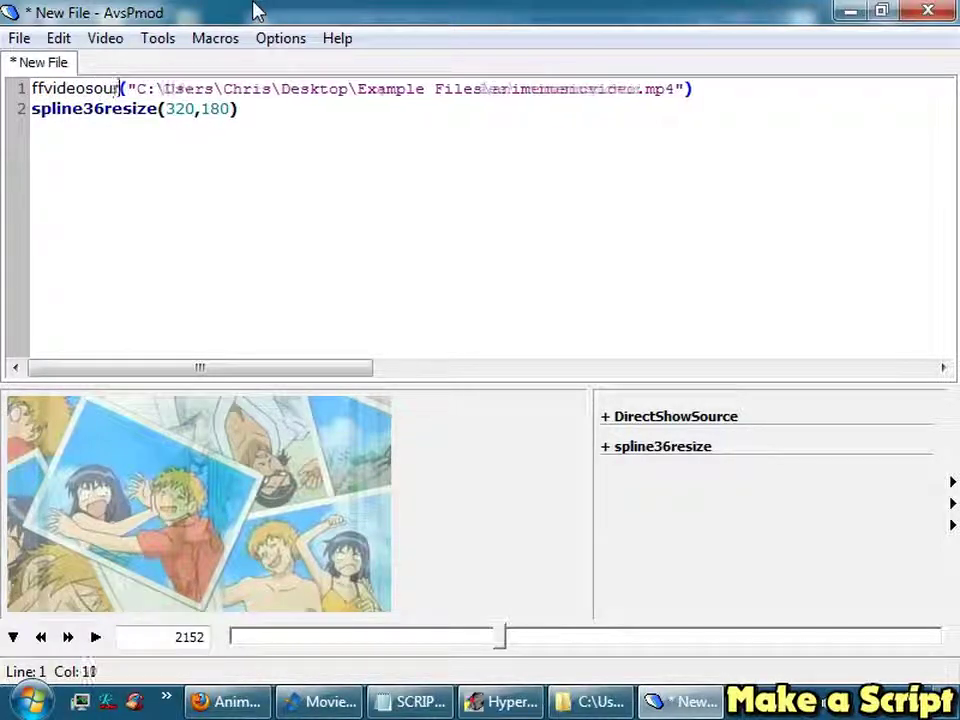
{"action": "key", "text": "F5"}
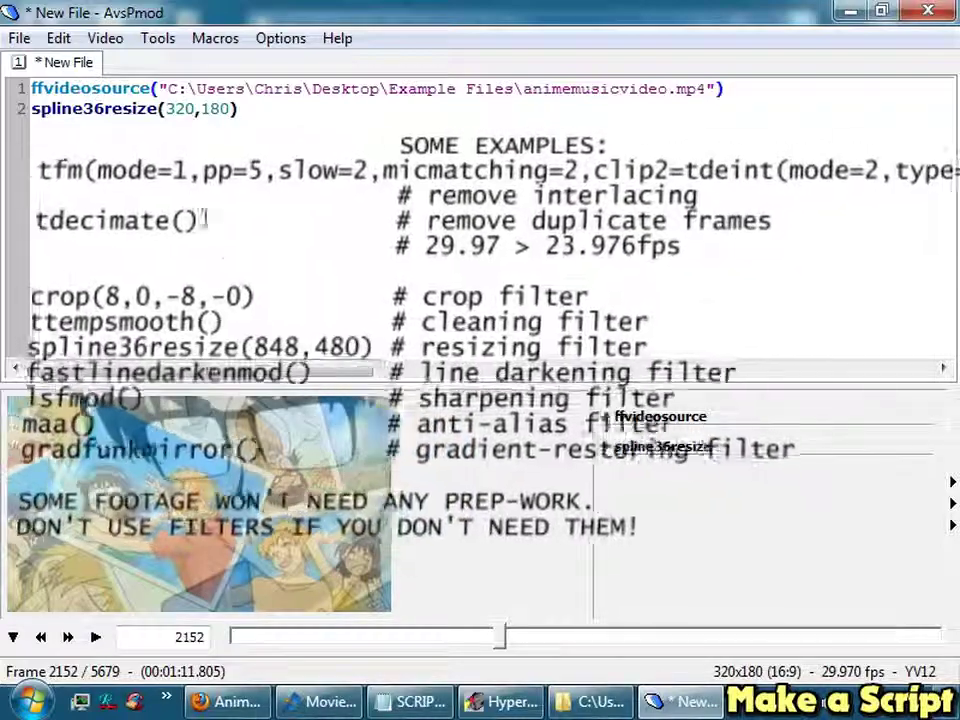
Step: Save the script as script.avs in Example Files, then drag KARAS.avs onto VirtualDub
{"action": "left_click", "coordinate": [19, 38]}
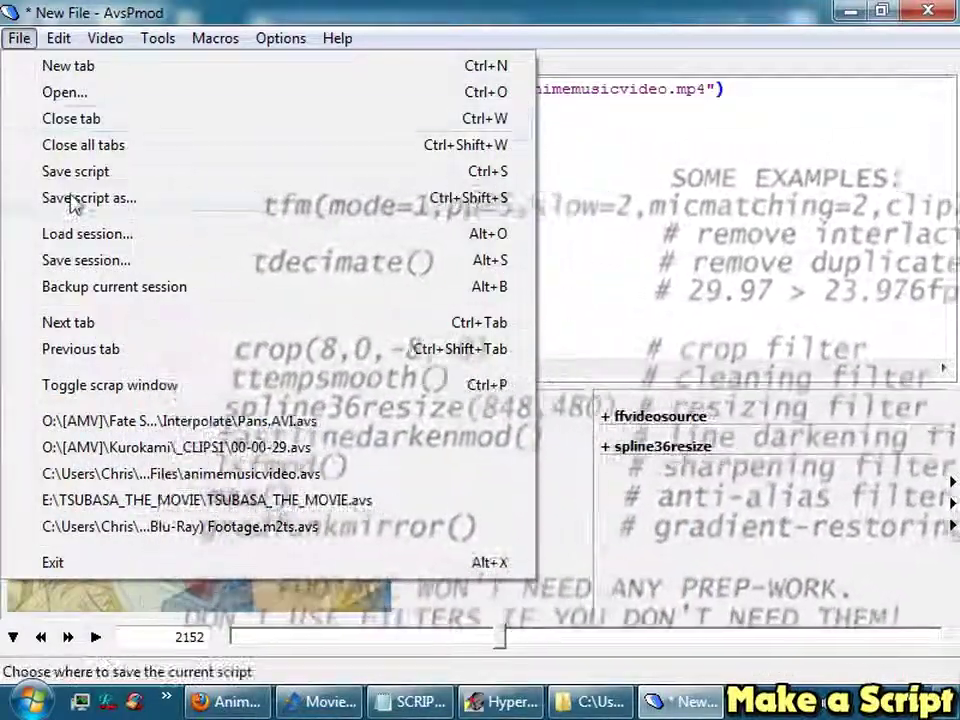
{"action": "left_click", "coordinate": [86, 197]}
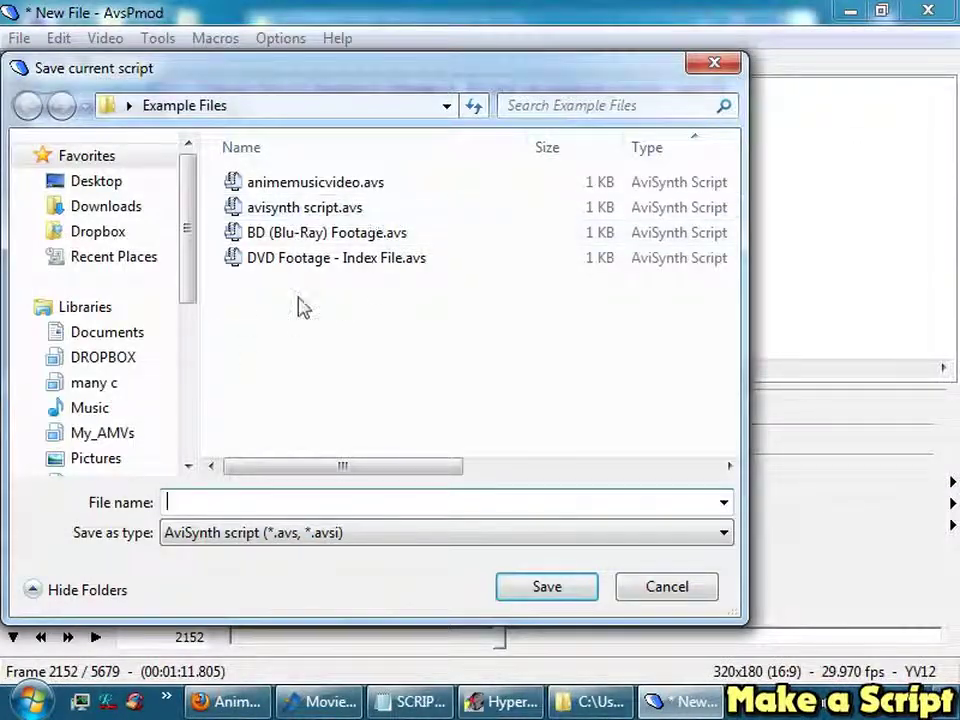
{"action": "type", "text": "script"}
{"action": "left_click", "coordinate": [578, 592]}
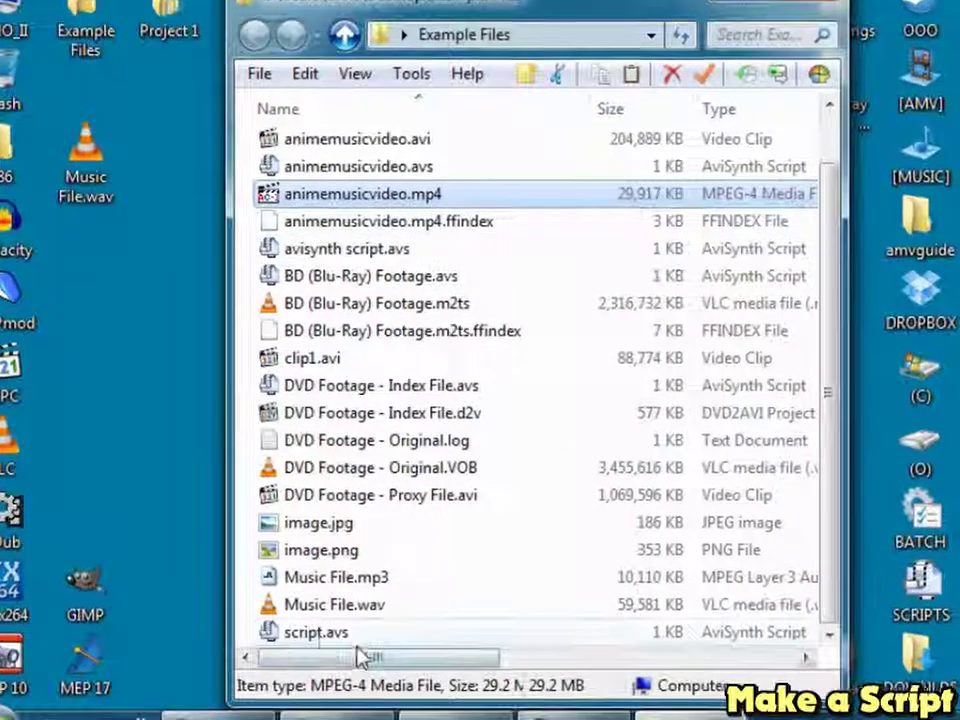
{"action": "left_click", "coordinate": [318, 633]}
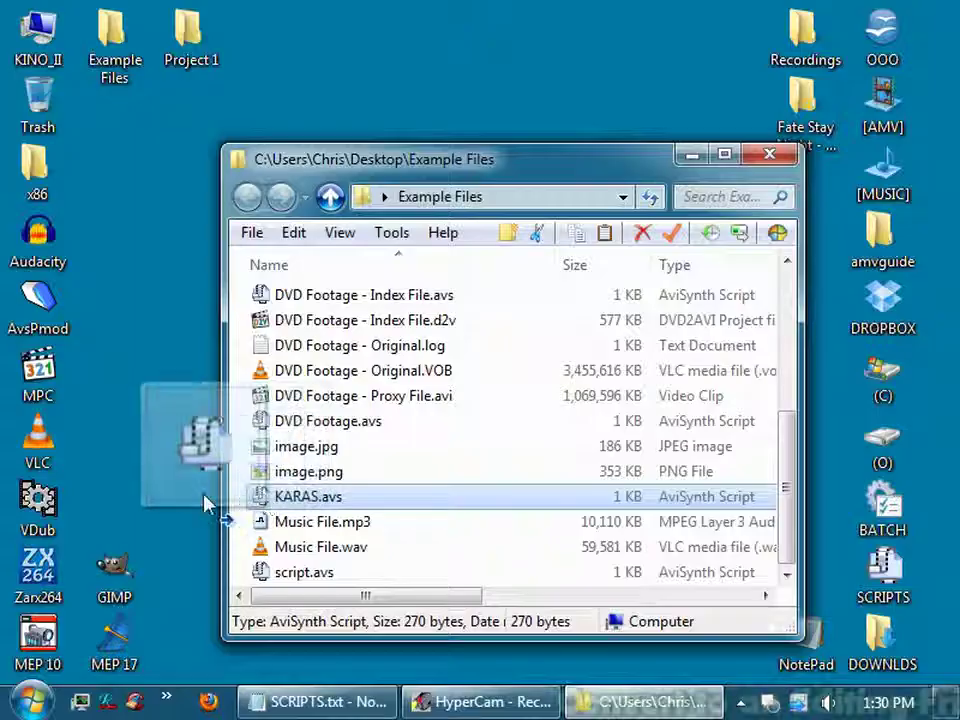
{"action": "left_click_drag", "start_coordinate": [208, 504], "coordinate": [42, 508]}
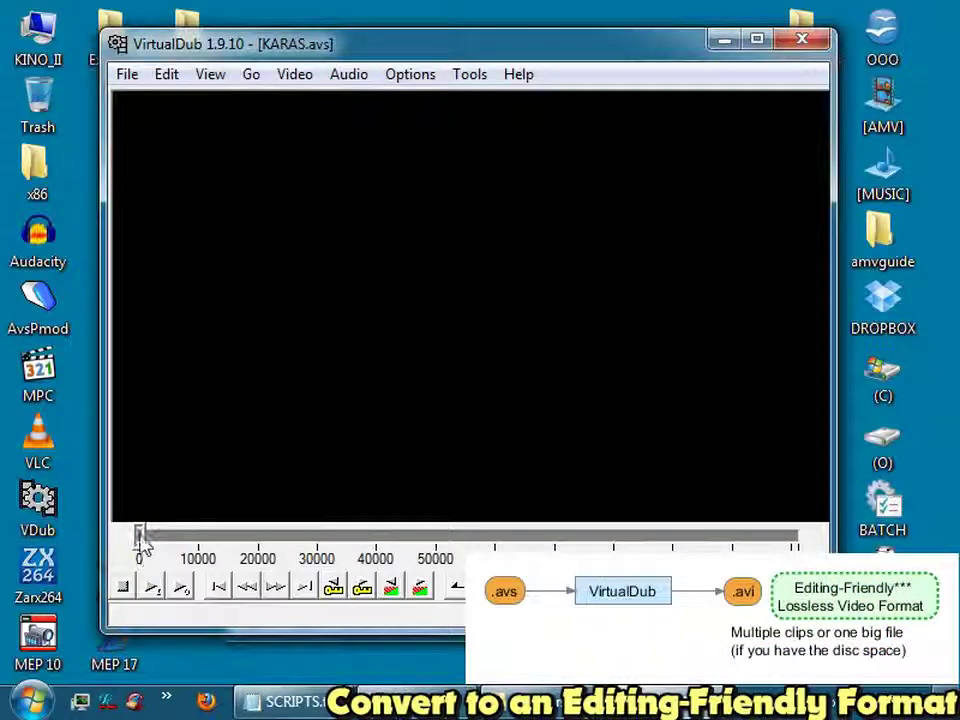
Step: Set KARAS.avs to No audio and use Ut Video Codec YUV420 (ULY0) video compression
{"action": "left_click_drag", "start_coordinate": [141, 536], "coordinate": [239, 536]}
{"action": "left_click", "coordinate": [348, 74]}
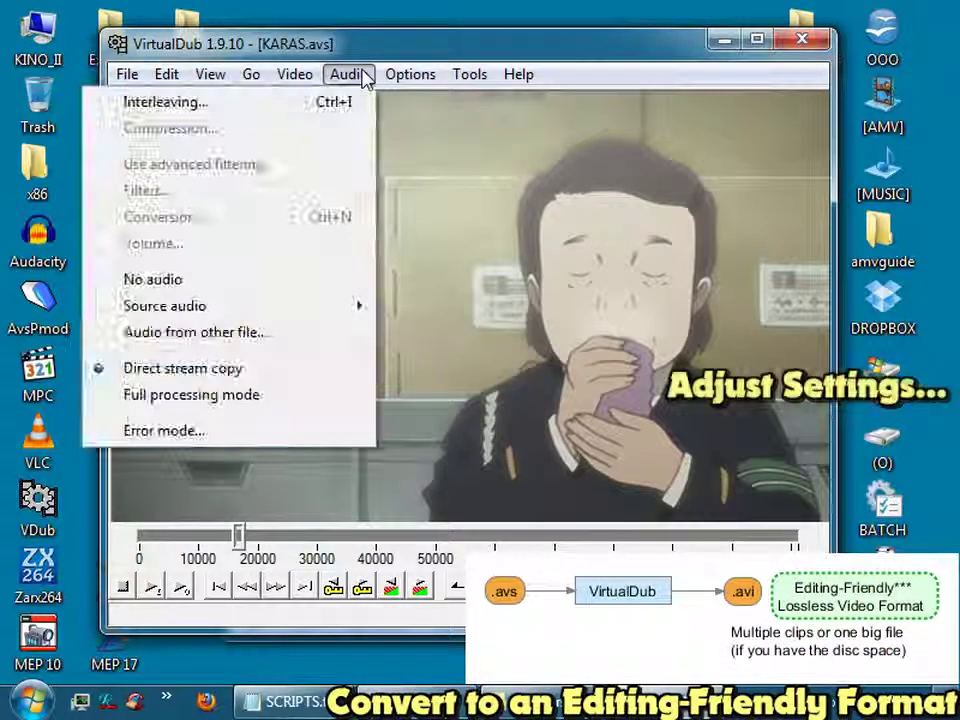
{"action": "left_click", "coordinate": [255, 278]}
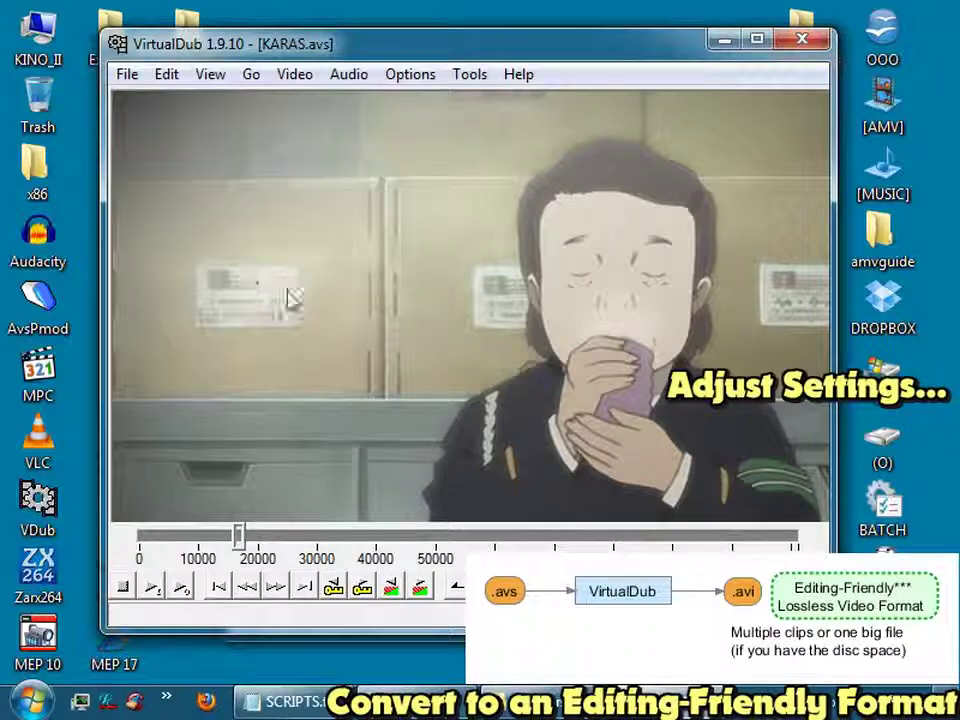
{"action": "left_click", "coordinate": [294, 76]}
{"action": "left_click", "coordinate": [198, 181]}
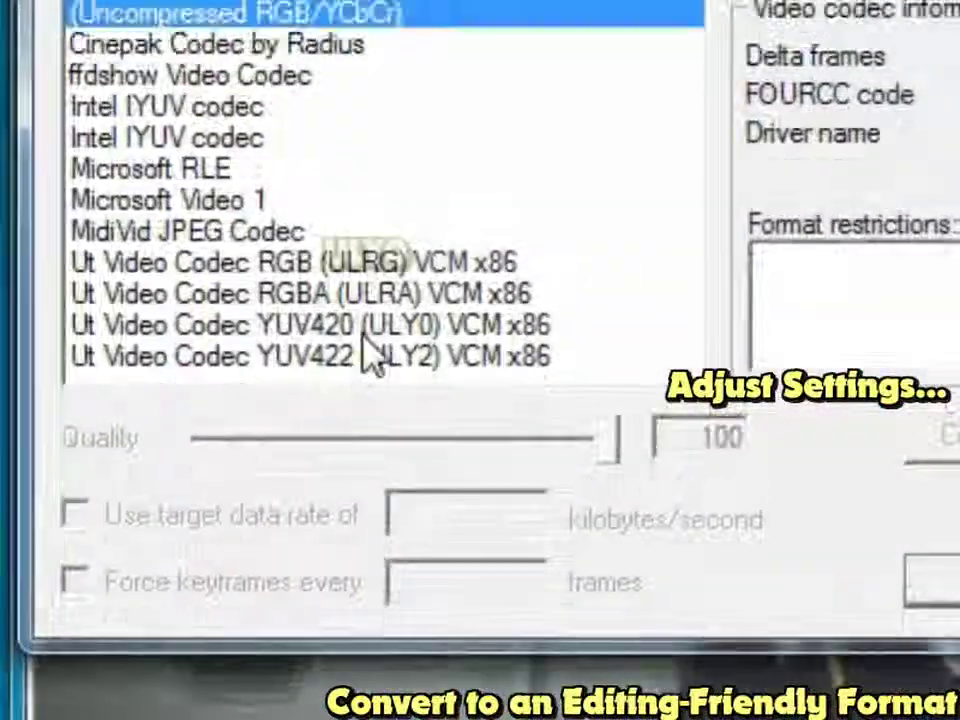
{"action": "left_click", "coordinate": [283, 297]}
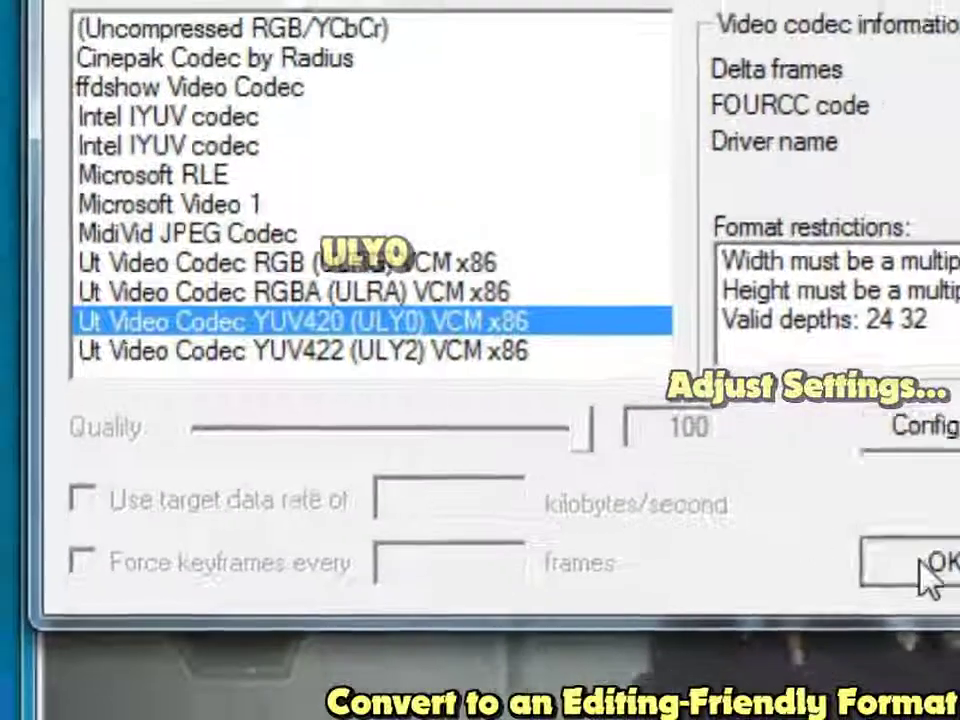
{"action": "left_click", "coordinate": [945, 582]}
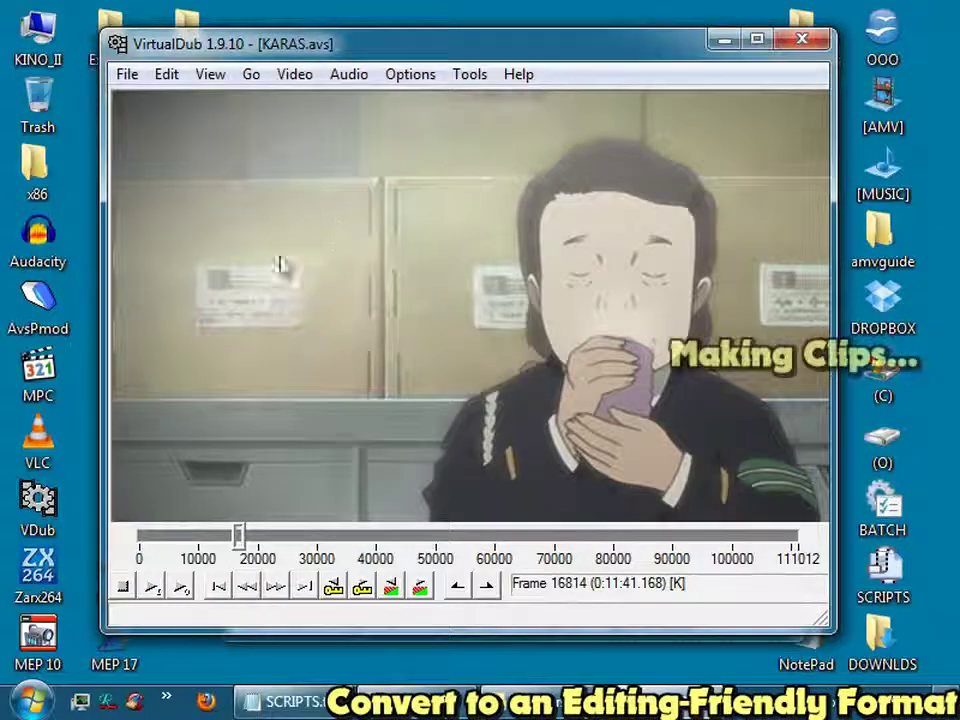
Step: Mark frame 21271 as the clip start and scrub toward the clip end at 22283
{"action": "left_click_drag", "start_coordinate": [247, 543], "coordinate": [273, 543]}
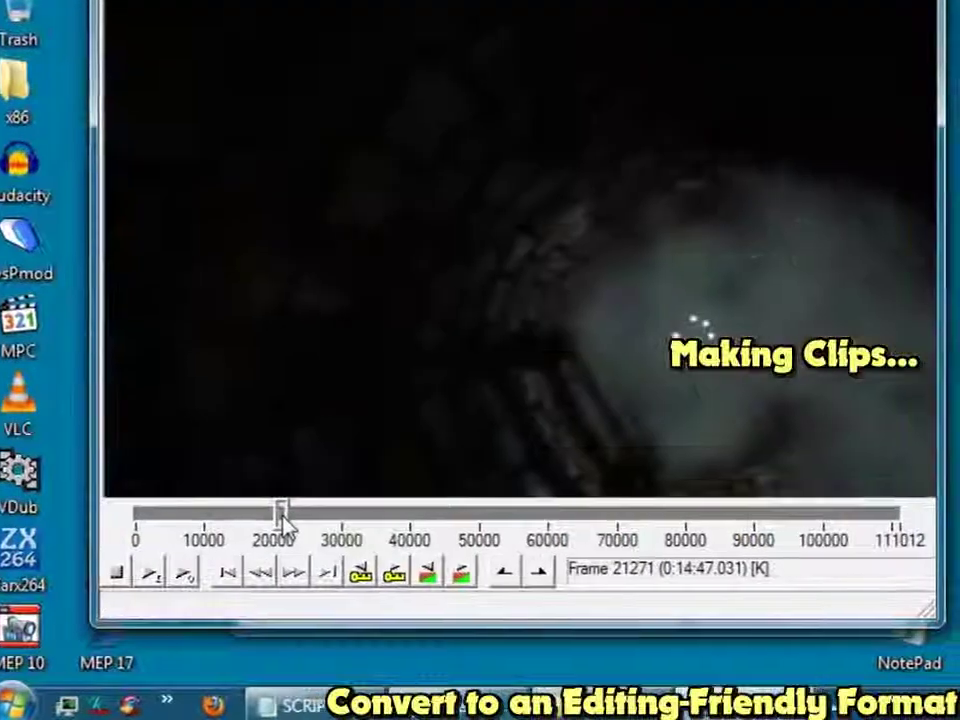
{"action": "left_click", "coordinate": [457, 587]}
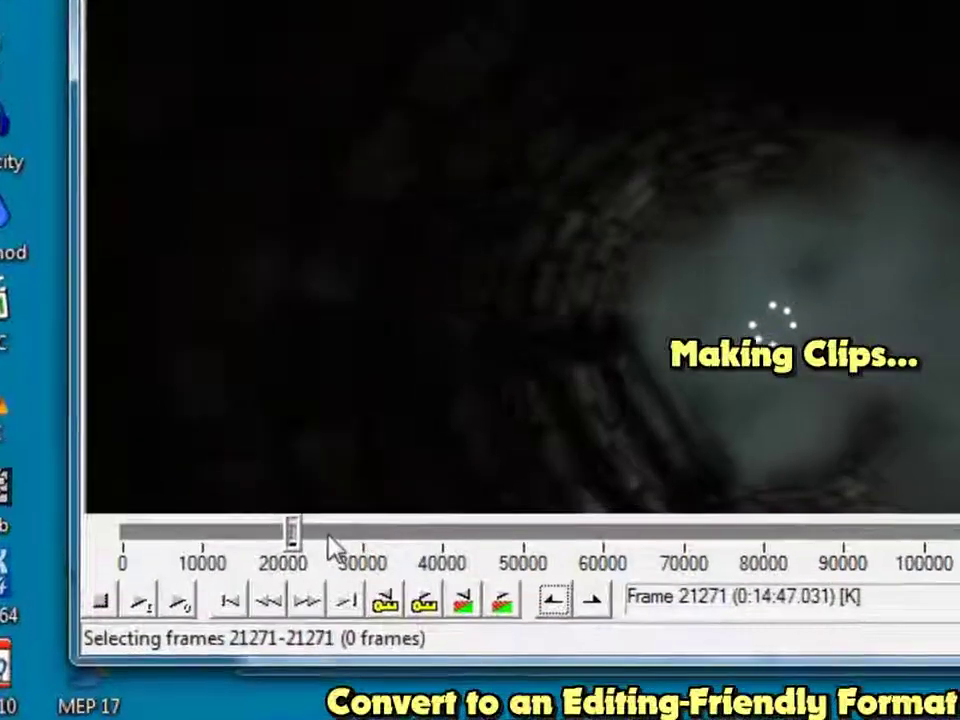
{"action": "left_click", "coordinate": [352, 524]}
{"action": "left_click", "coordinate": [409, 554]}
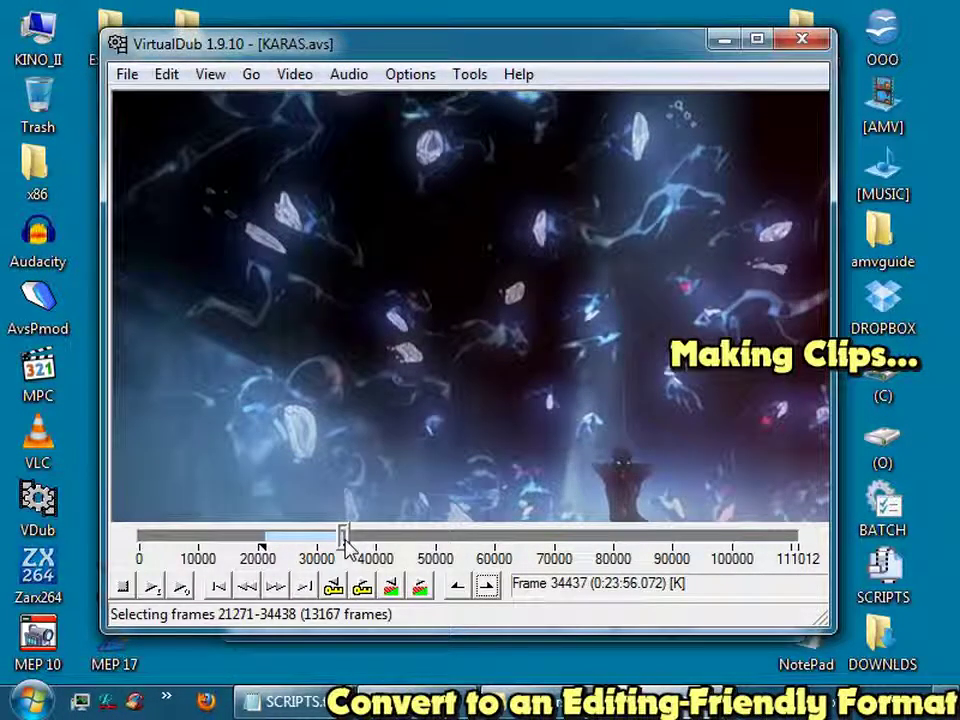
{"action": "left_click_drag", "start_coordinate": [342, 543], "coordinate": [260, 546]}
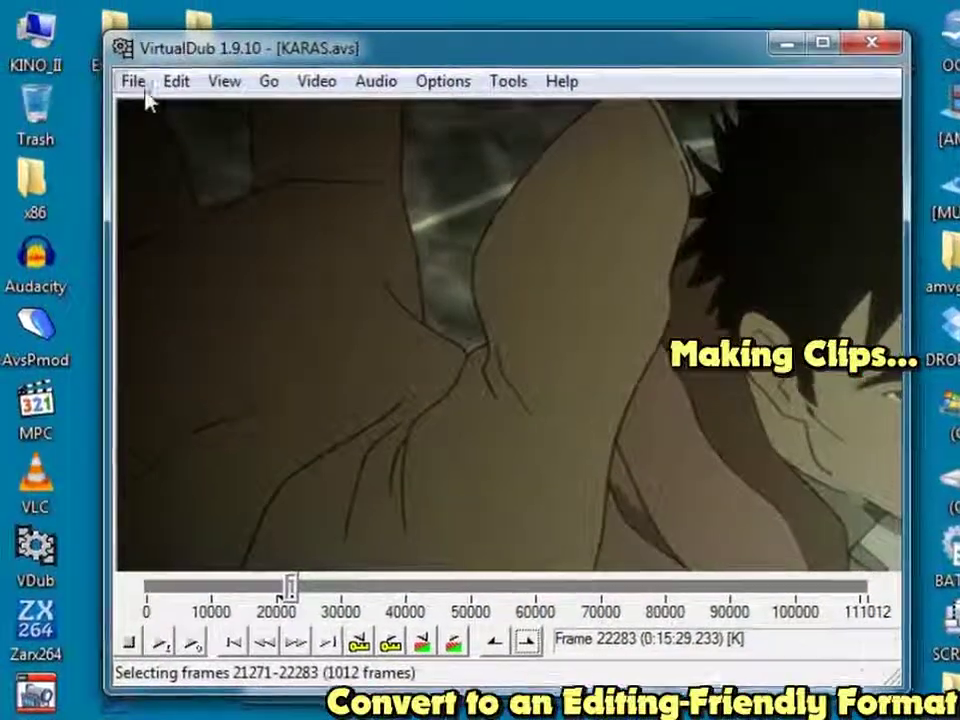
Step: Save the selected frames 21271–22283 as an AVI clip on the Desktop
{"action": "left_click", "coordinate": [112, 62]}
{"action": "left_click", "coordinate": [268, 238]}
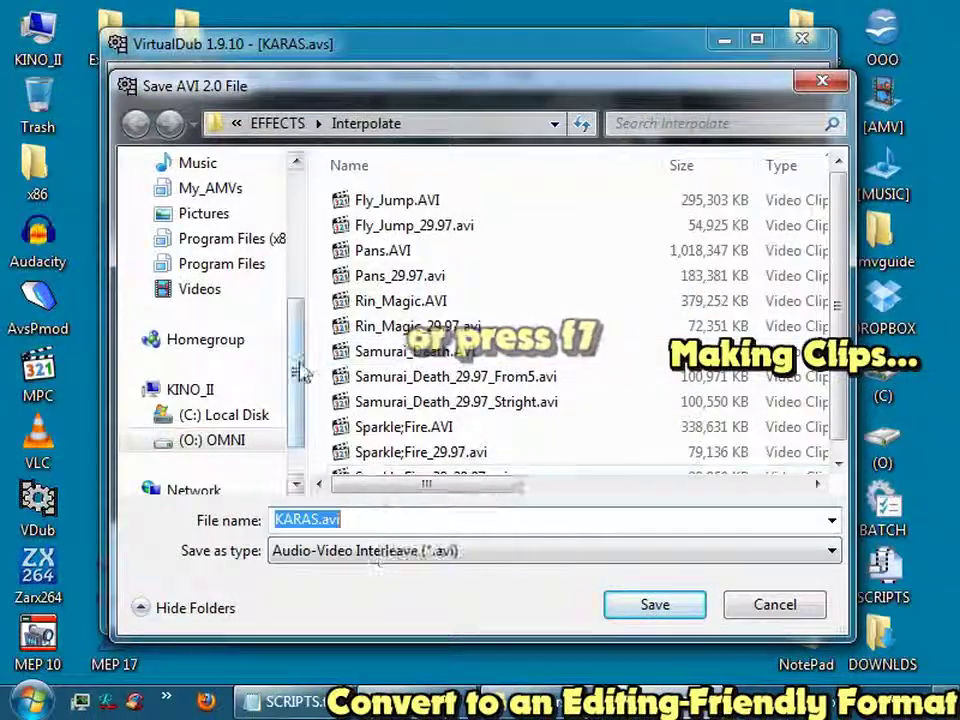
{"action": "scroll", "coordinate": [302, 372], "scroll_direction": "up", "scroll_amount": 5}
{"action": "left_click", "coordinate": [204, 199]}
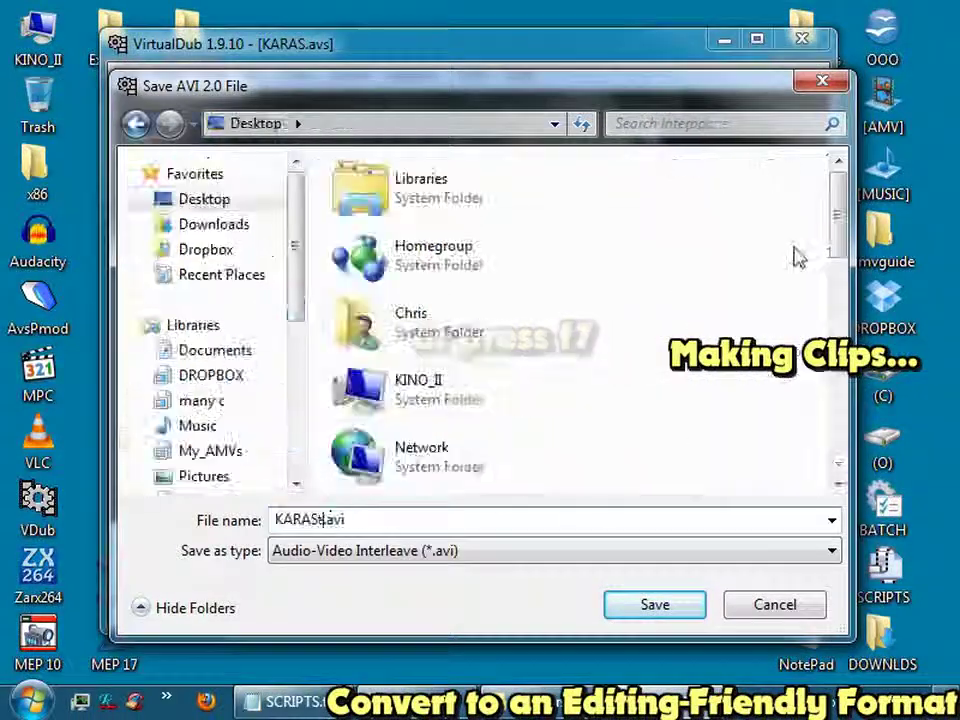
{"action": "left_click", "coordinate": [655, 604]}
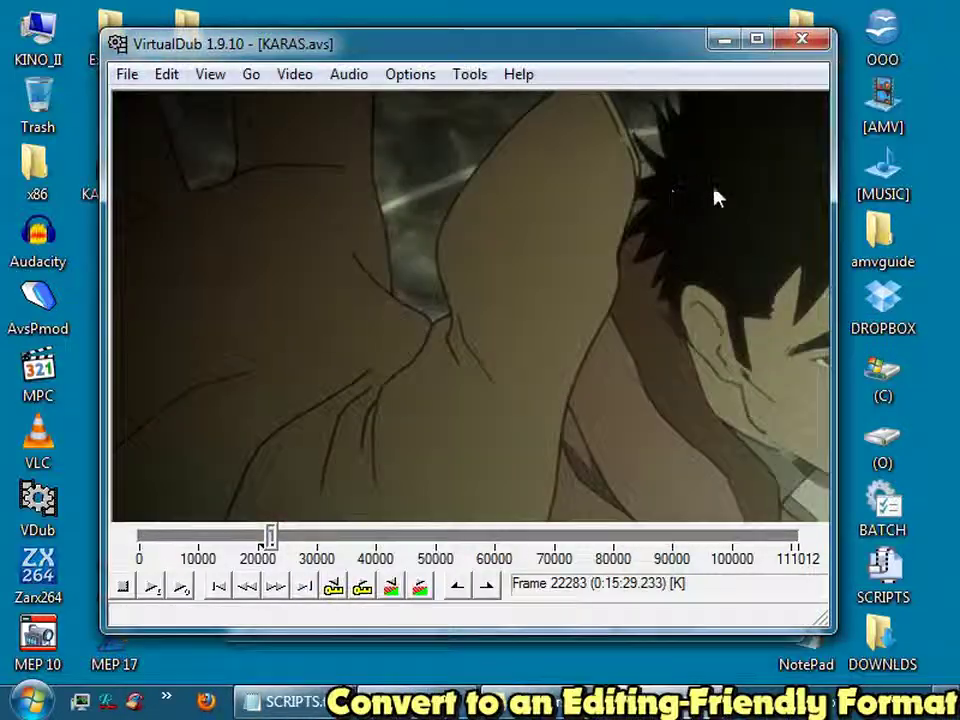
Step: Minimize VirtualDub, select KARAStest.avi on the desktop, and load the footage script into VirtualDub
{"action": "left_click", "coordinate": [723, 42]}
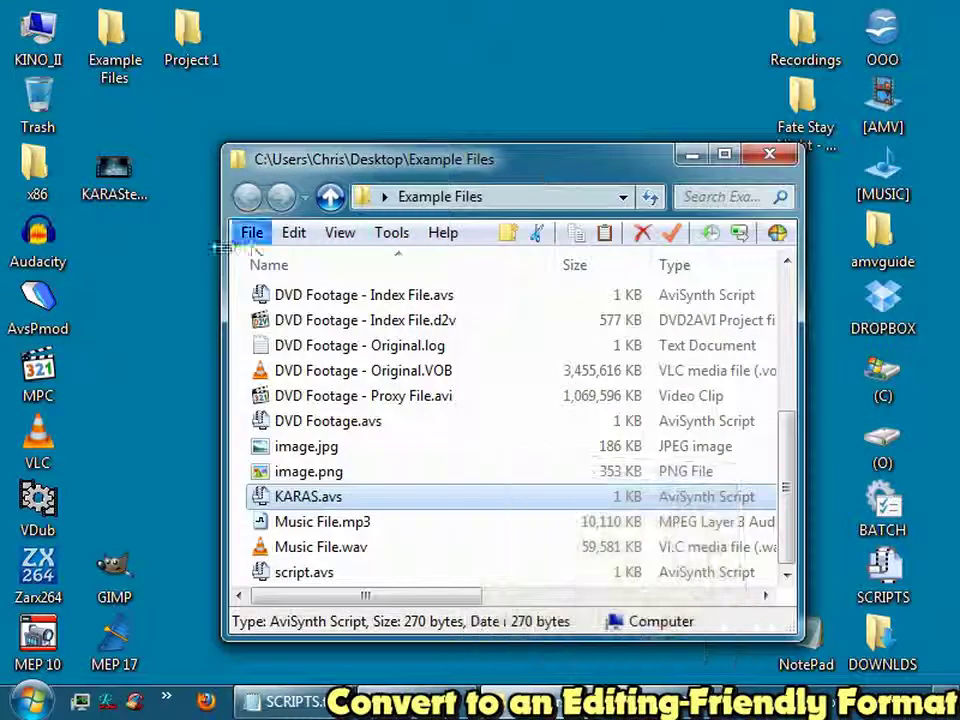
{"action": "left_click", "coordinate": [124, 177]}
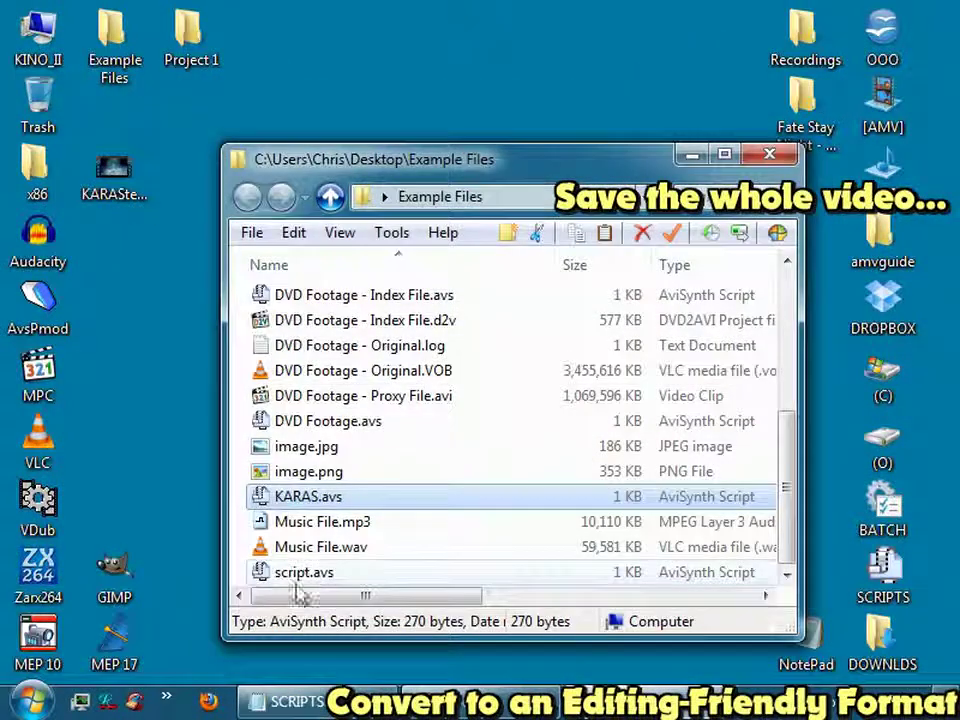
{"action": "left_click_drag", "start_coordinate": [57, 500], "coordinate": [57, 500]}
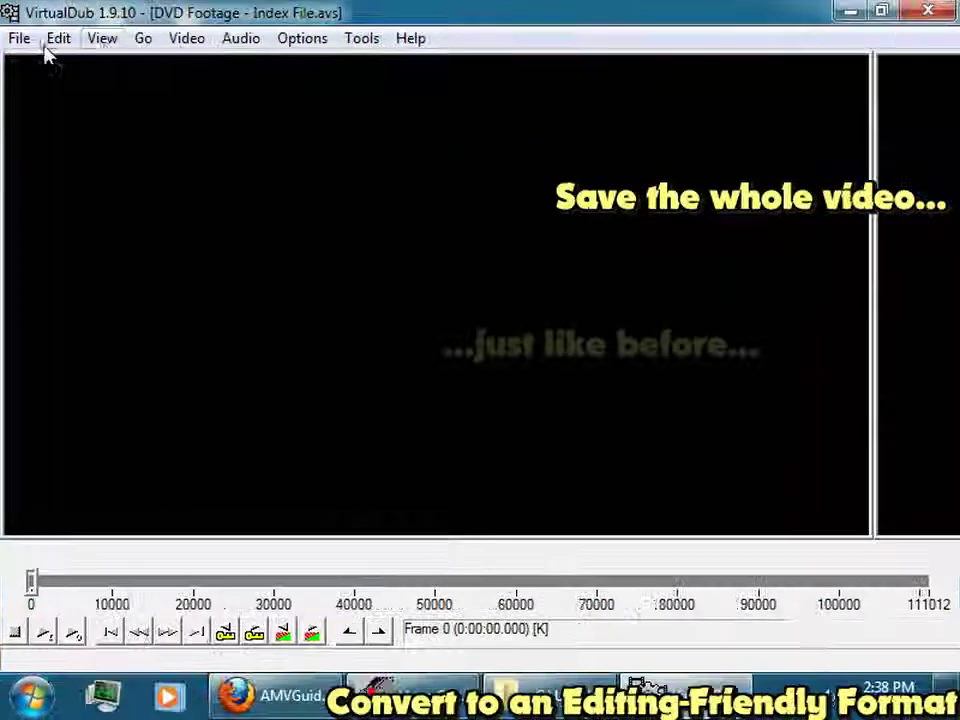
Step: Set Ut Video Codec YUV420 compression for DVD Footage - Index File.avs and start saving it as AVI
{"action": "left_click", "coordinate": [238, 40]}
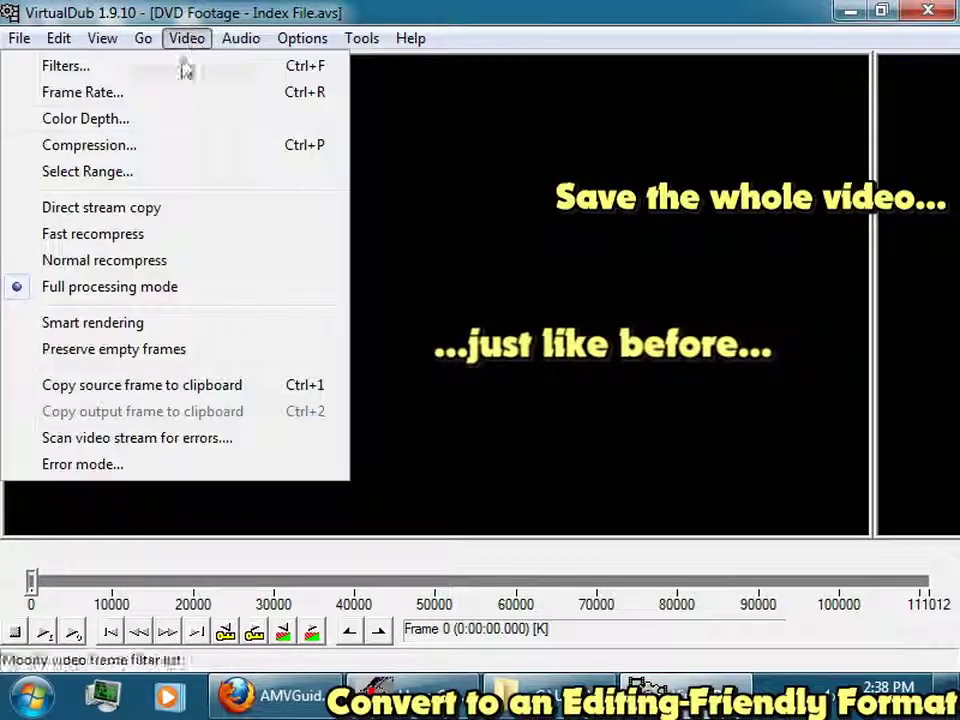
{"action": "left_click", "coordinate": [155, 145]}
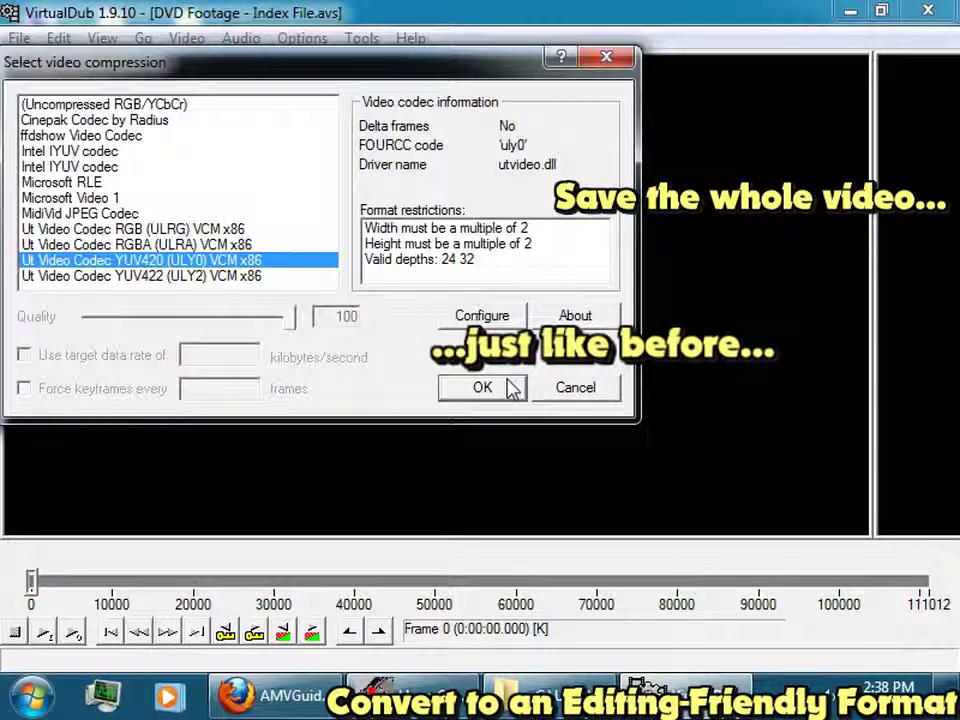
{"action": "left_click", "coordinate": [485, 391]}
{"action": "left_click", "coordinate": [18, 40]}
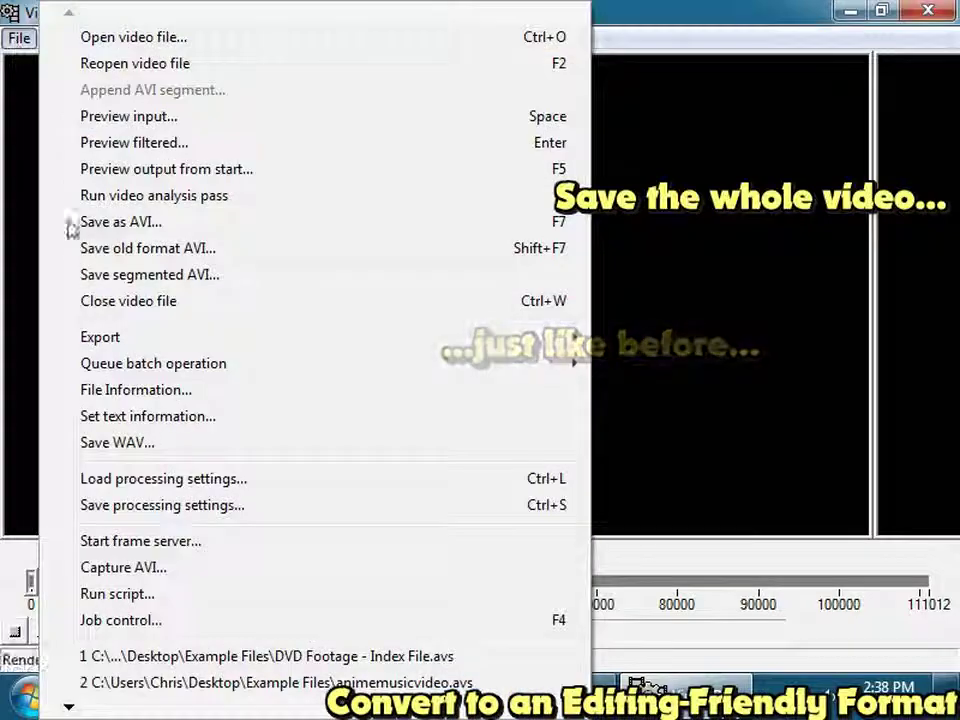
{"action": "left_click", "coordinate": [101, 228]}
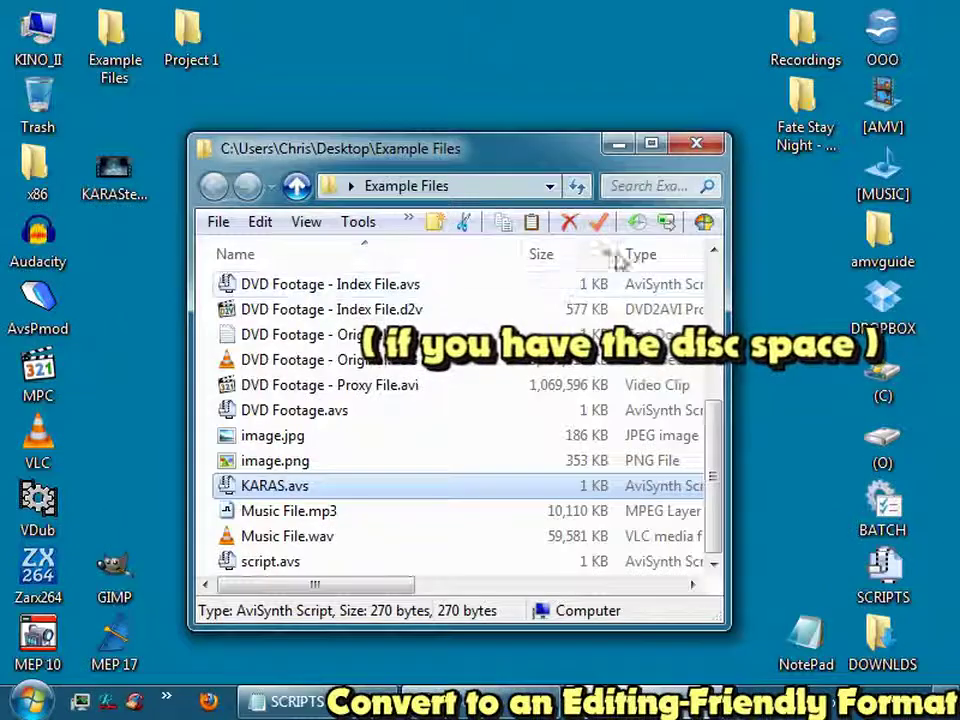
Step: Check the Fate Stay Night AVI file sizes, then view the drives' free space in KINO_II
{"action": "double_click", "coordinate": [800, 110]}
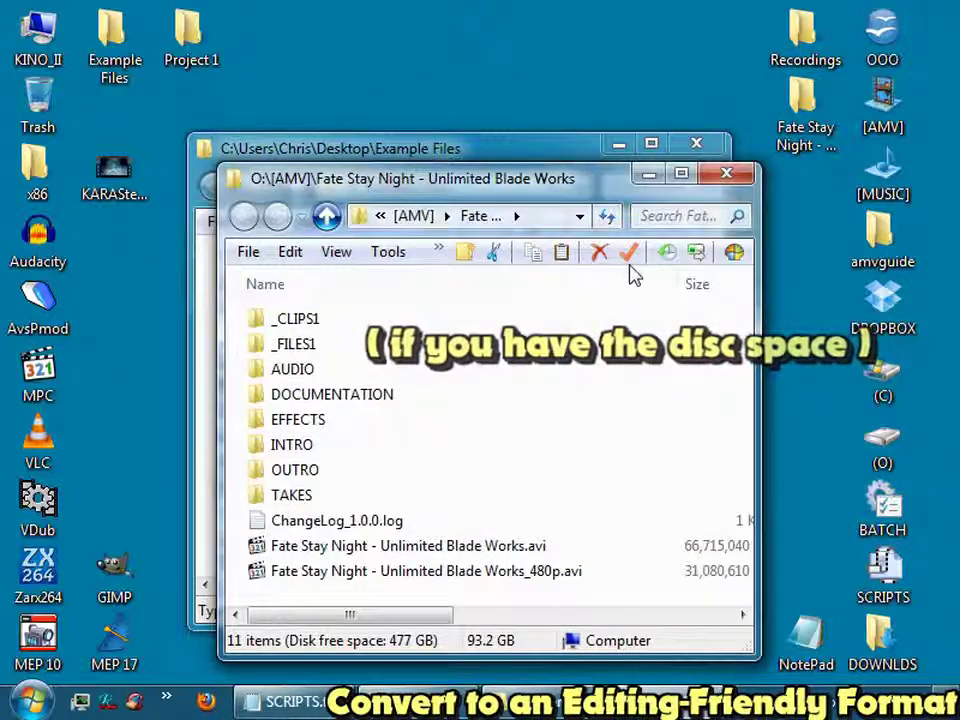
{"action": "left_click_drag", "start_coordinate": [730, 656], "coordinate": [876, 662]}
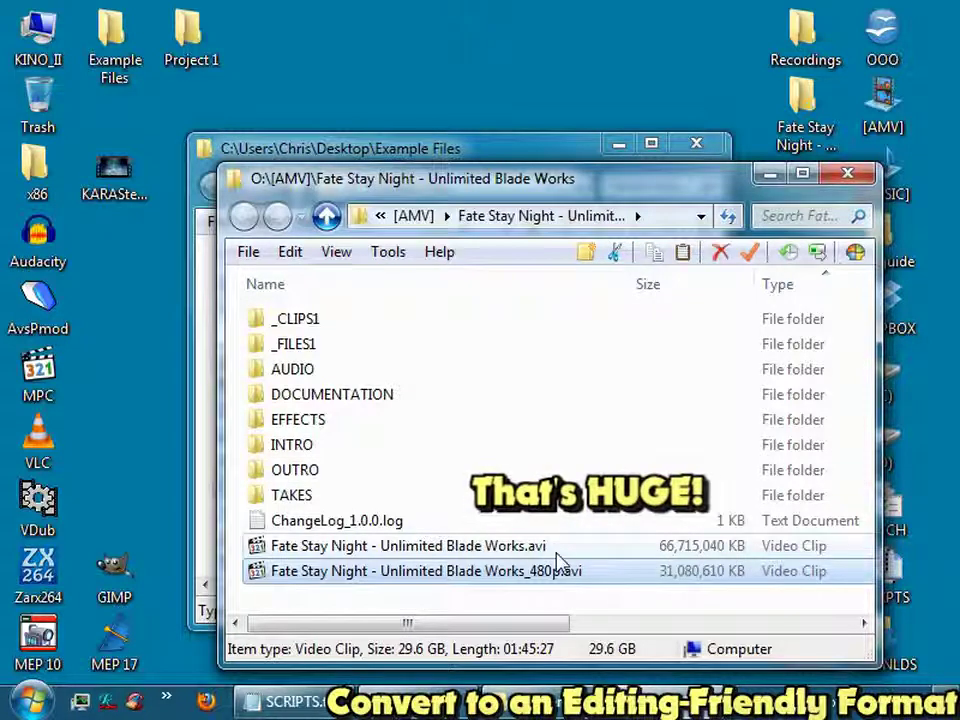
{"action": "double_click", "coordinate": [38, 35]}
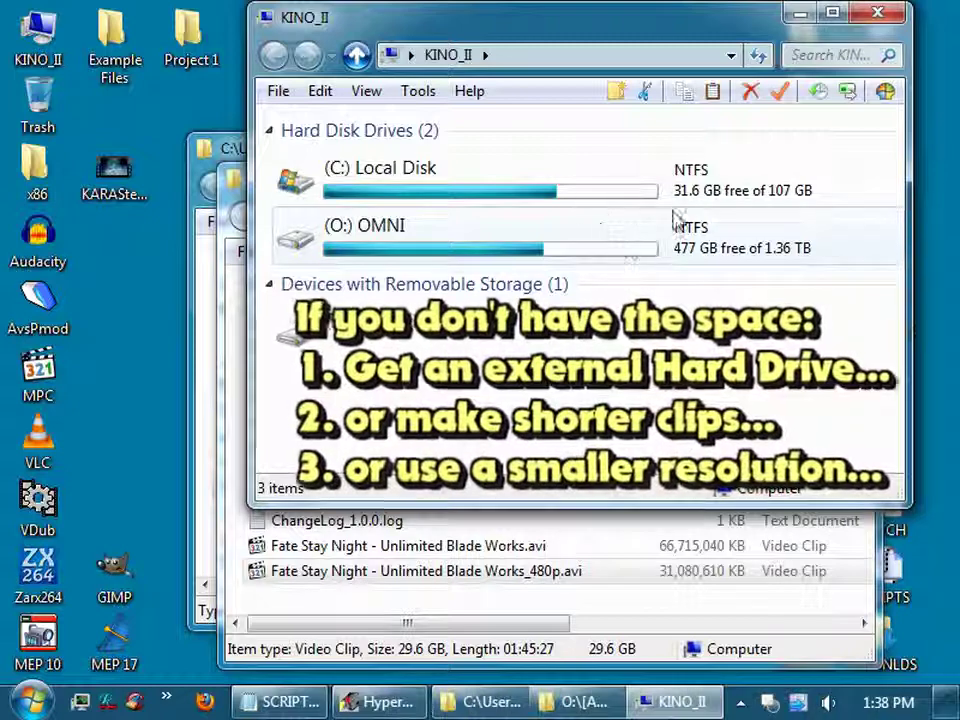
{"action": "left_click", "coordinate": [877, 13]}
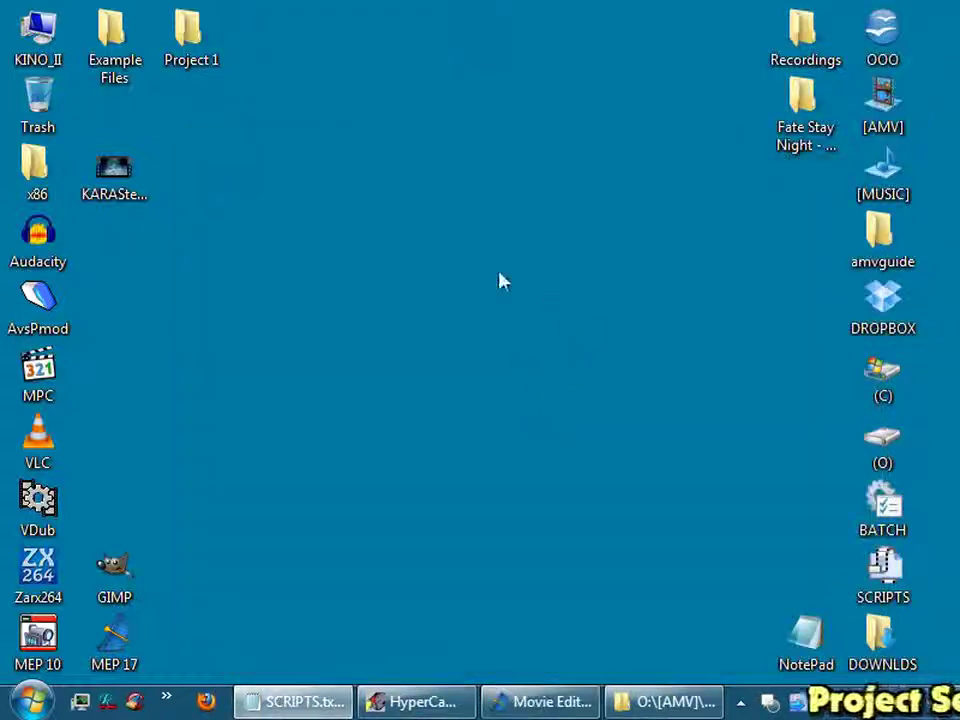
Step: Load Fate Stay Night - Unlimited Blade Works_480p.avi in VirtualDub and view its file information (848x480, 23.980 fps)
{"action": "double_click", "coordinate": [803, 150]}
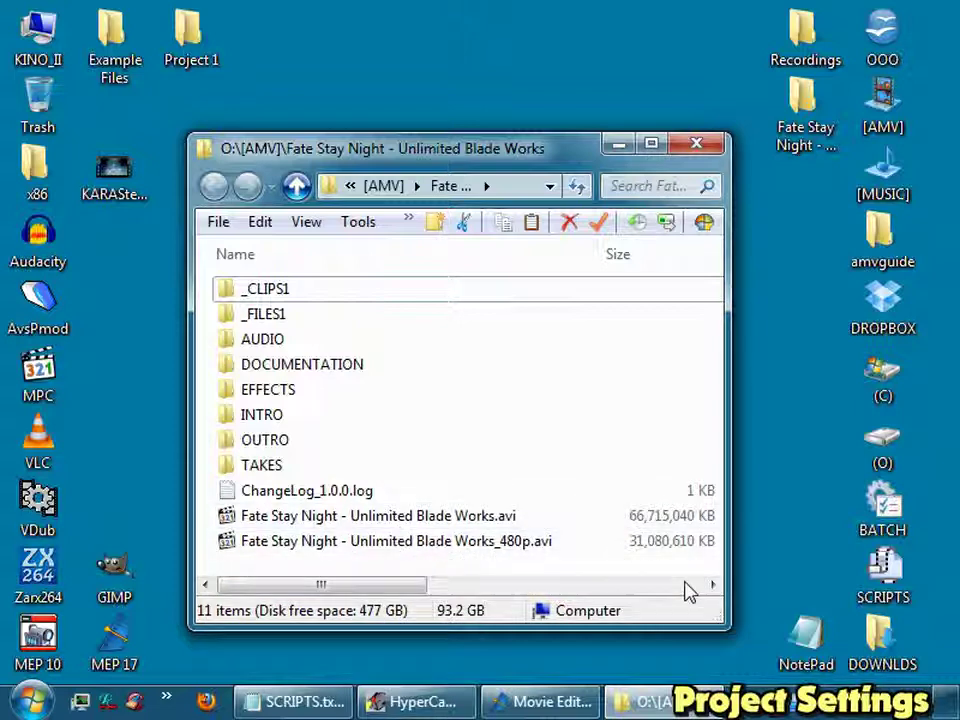
{"action": "left_click_drag", "start_coordinate": [712, 607], "coordinate": [800, 617]}
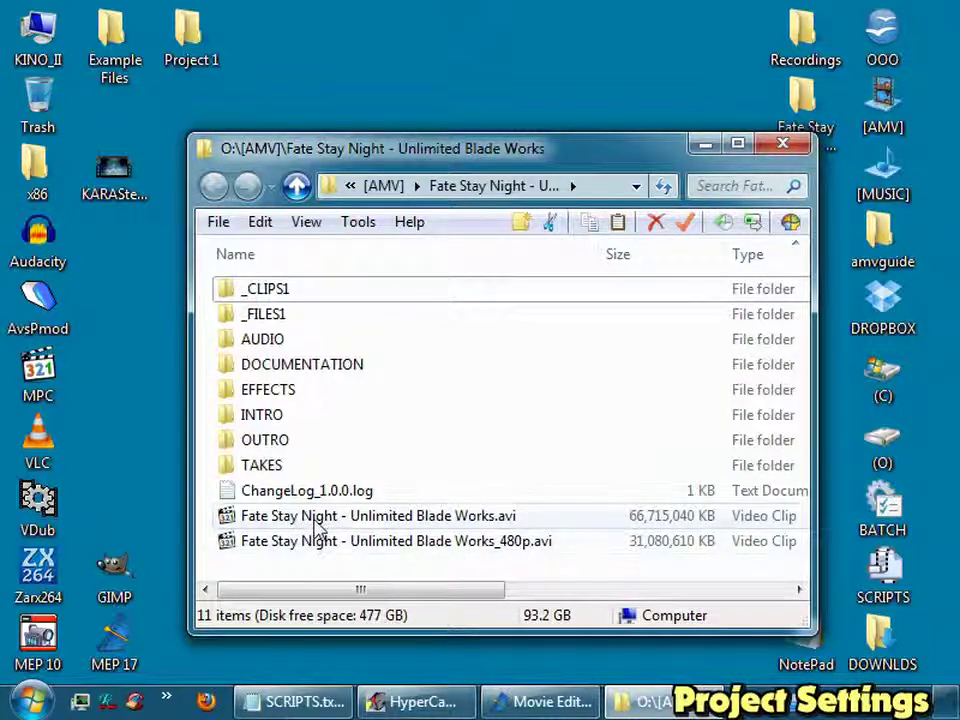
{"action": "left_click_drag", "start_coordinate": [318, 538], "coordinate": [60, 512]}
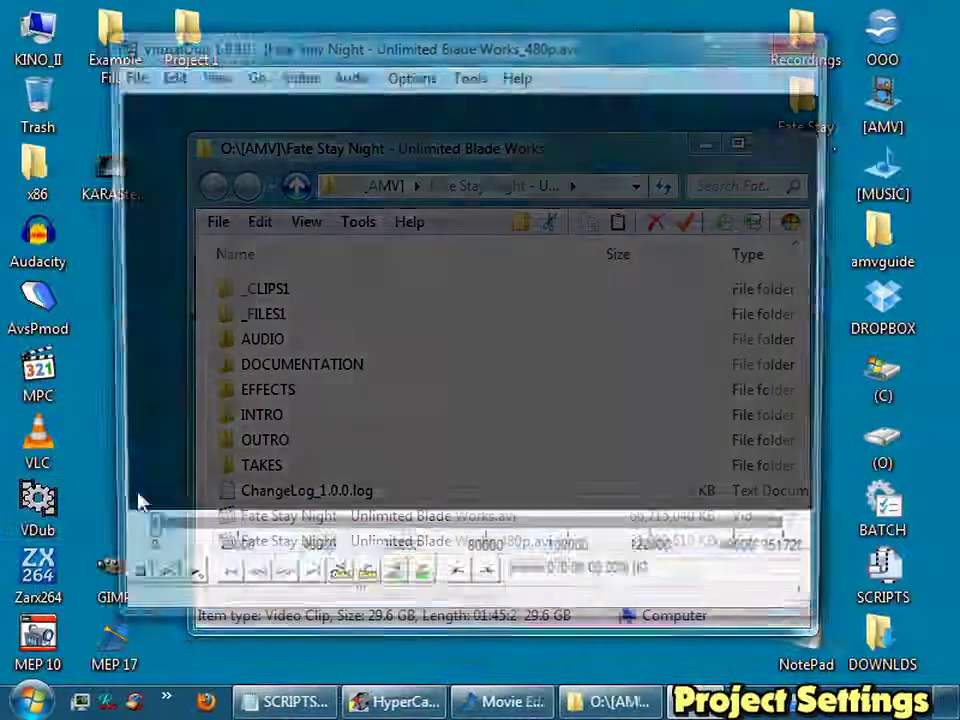
{"action": "left_click", "coordinate": [128, 75]}
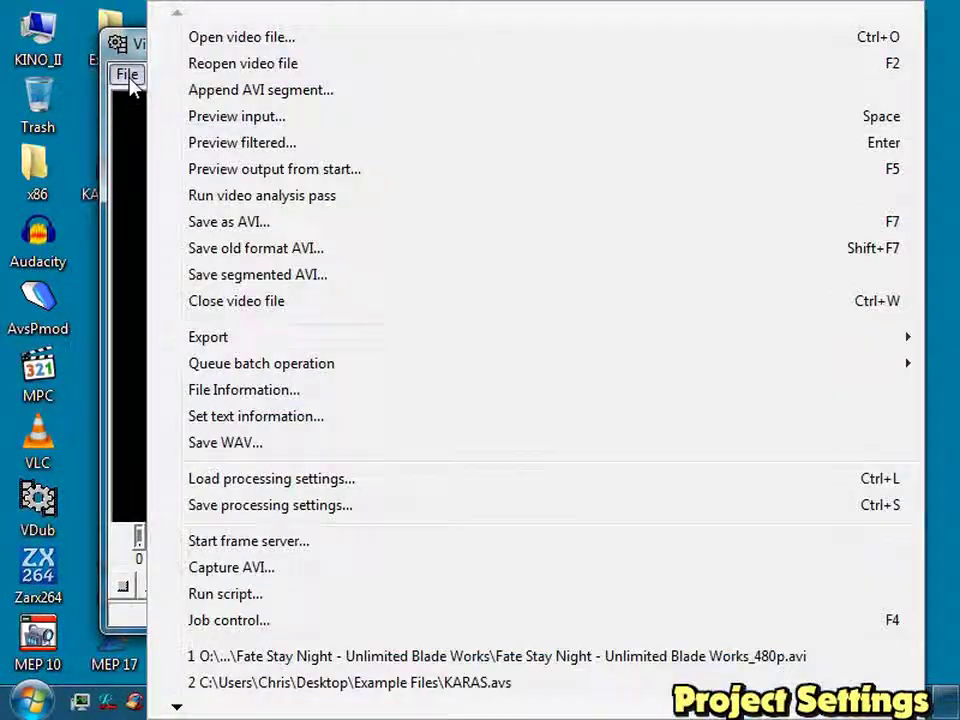
{"action": "left_click", "coordinate": [244, 390]}
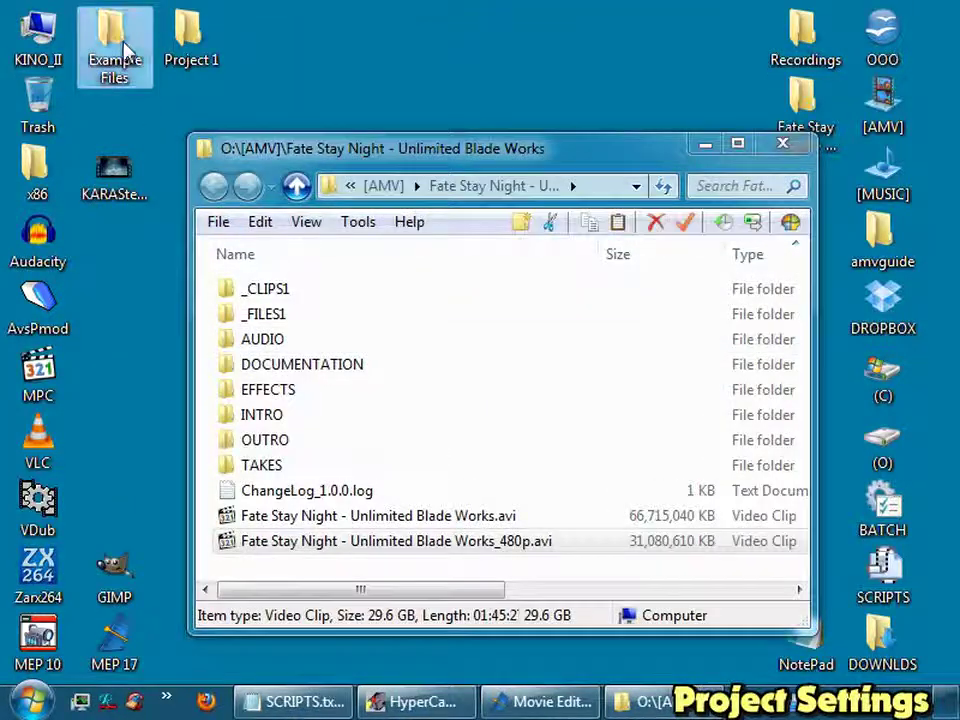
Step: Play the music file from Example Files in Media Player Classic, then pause it
{"action": "double_click", "coordinate": [124, 50]}
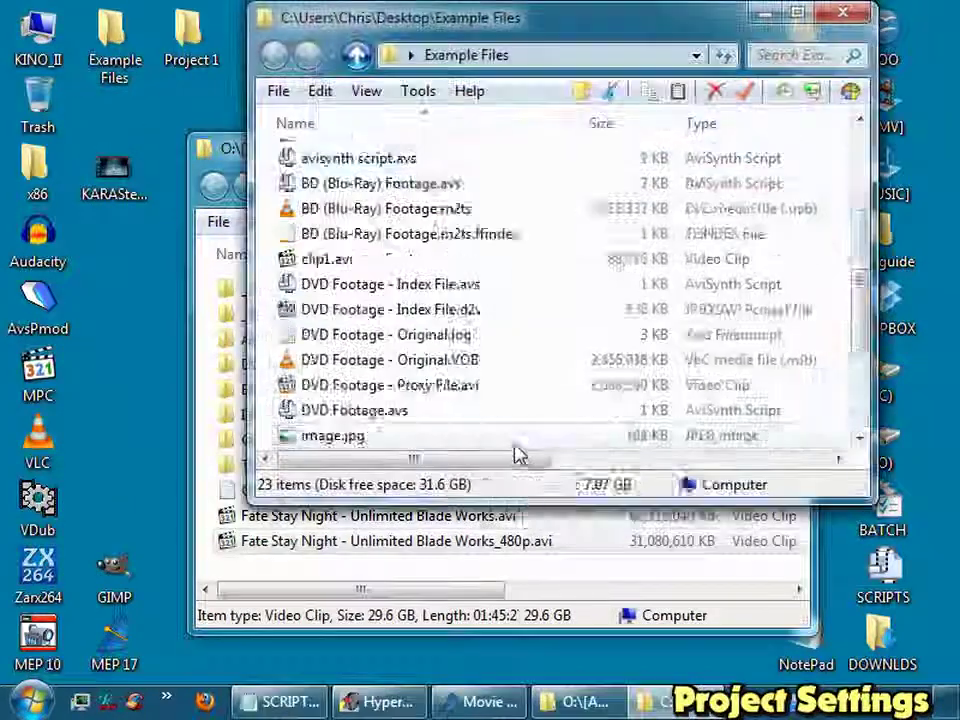
{"action": "scroll", "coordinate": [514, 440], "scroll_direction": "down", "scroll_amount": 2}
{"action": "left_click_drag", "start_coordinate": [362, 412], "coordinate": [68, 375]}
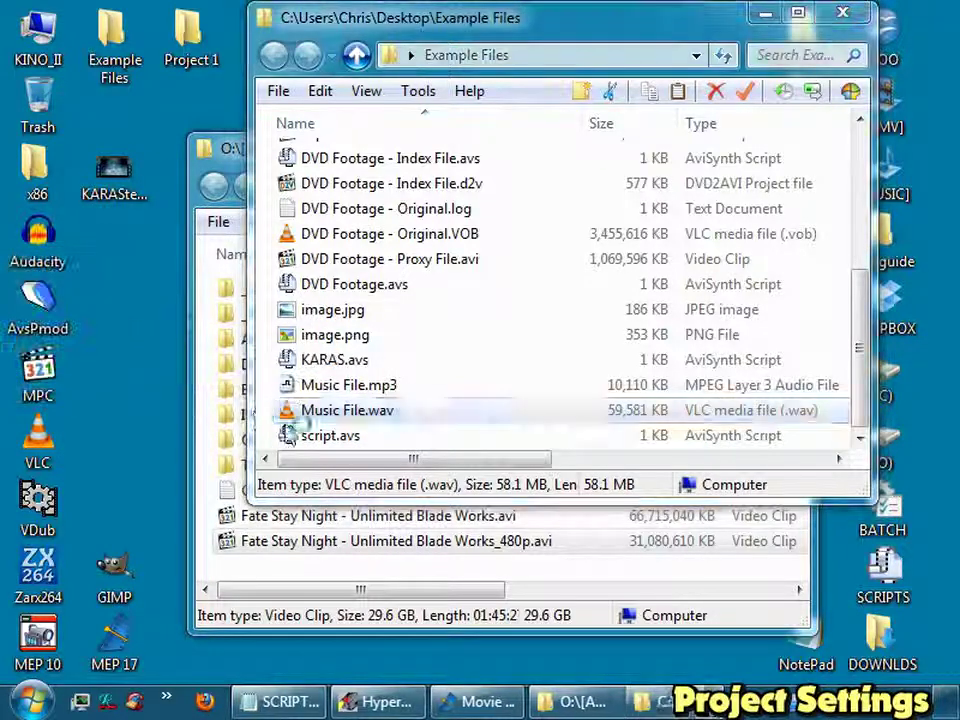
{"action": "left_click", "coordinate": [329, 366]}
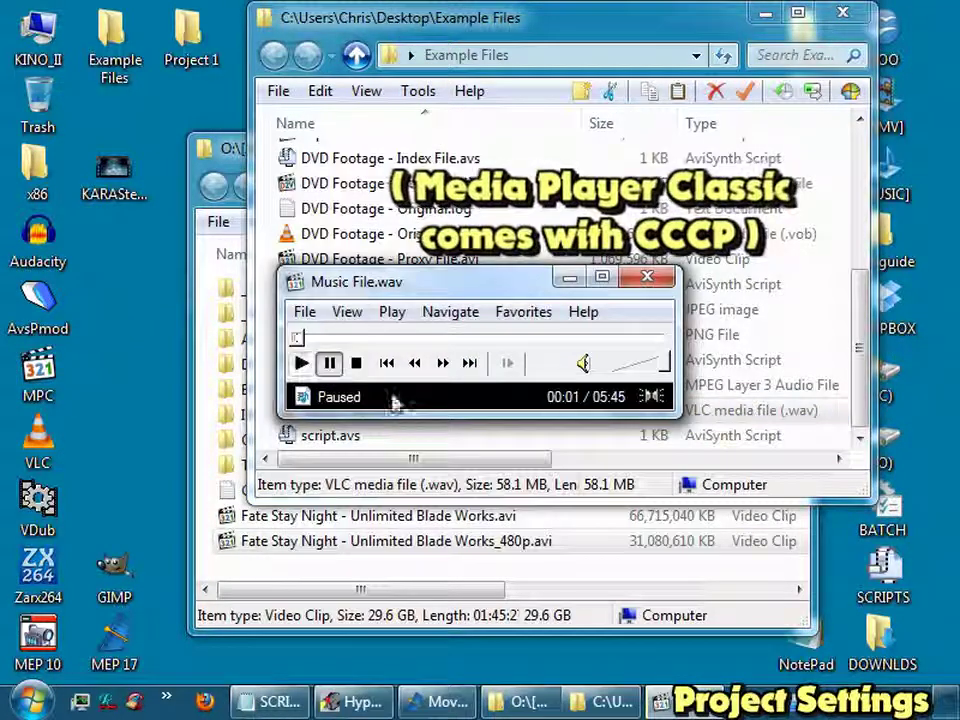
Step: Check the music file's detailed media information in its Properties window
{"action": "left_click", "coordinate": [303, 313]}
{"action": "left_click", "coordinate": [398, 666]}
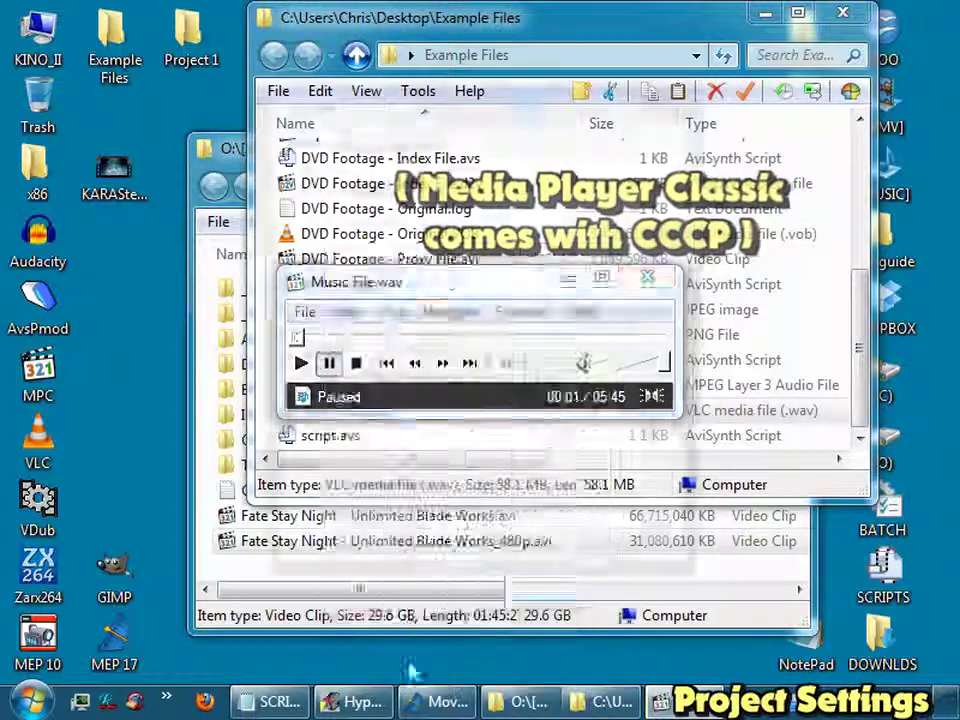
{"action": "left_click", "coordinate": [406, 140]}
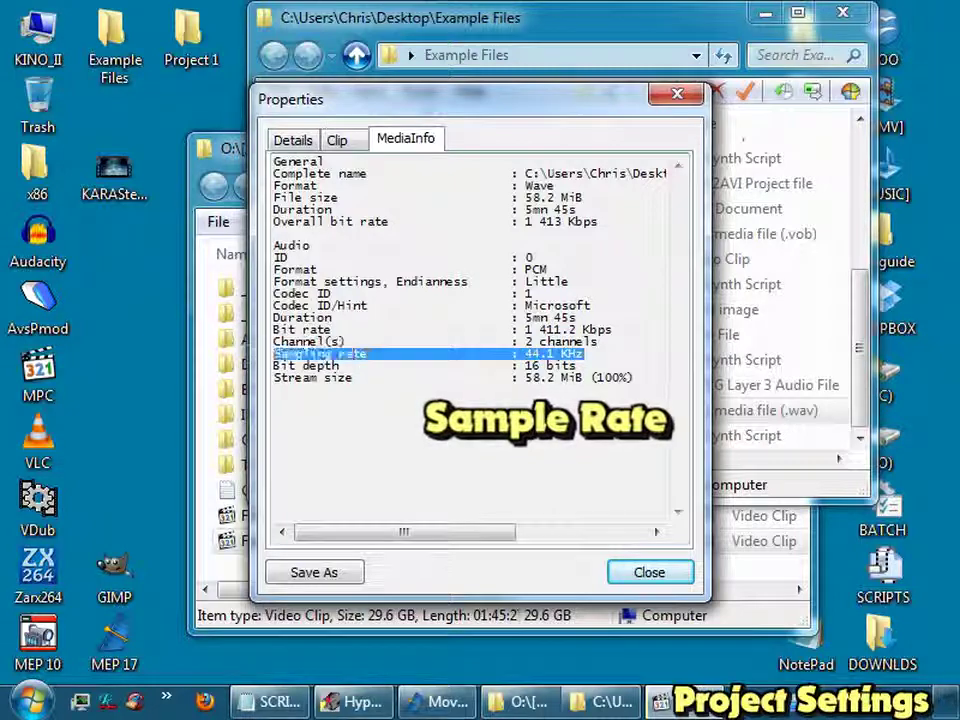
{"action": "left_click", "coordinate": [648, 573]}
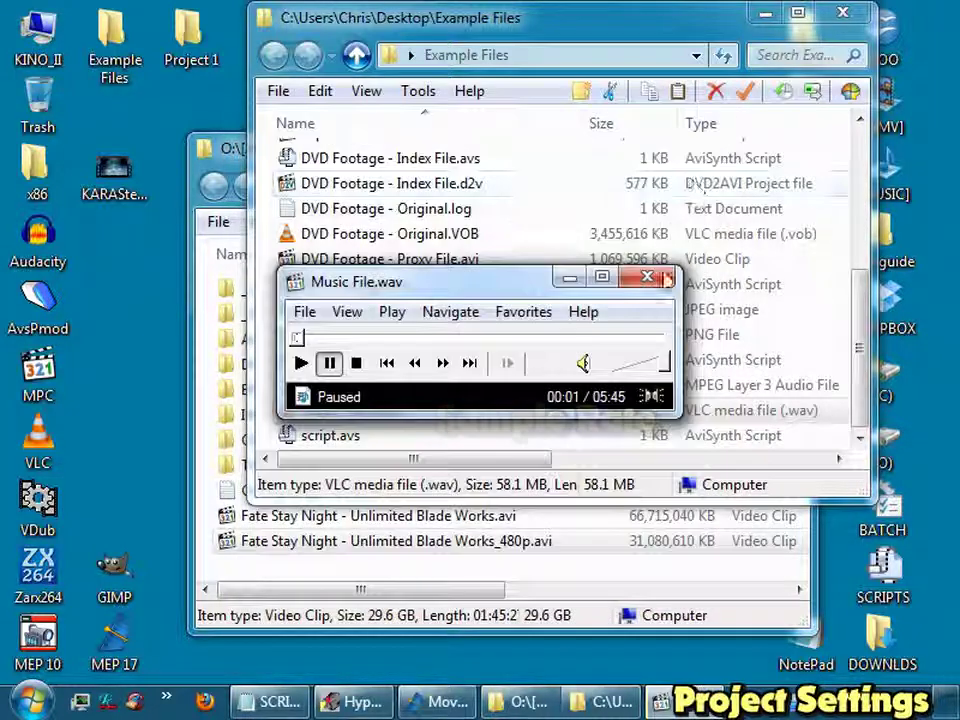
Step: Close the player and the Example Files folder, returning to MAGIX Movie Edit Pro
{"action": "left_click", "coordinate": [666, 279]}
{"action": "left_click", "coordinate": [843, 13]}
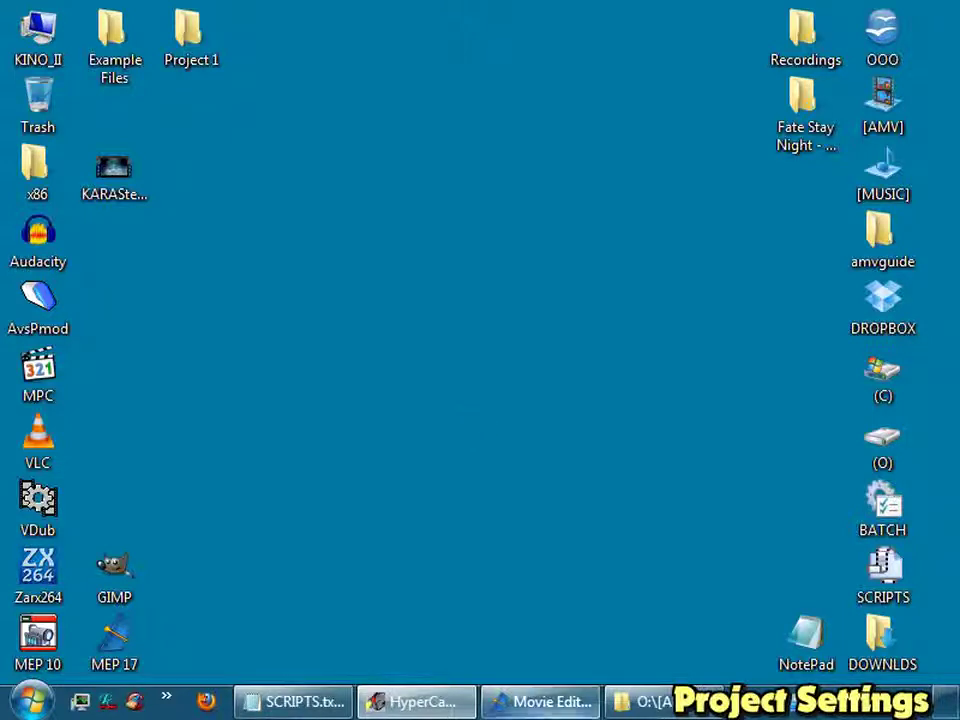
{"action": "left_click", "coordinate": [540, 701]}
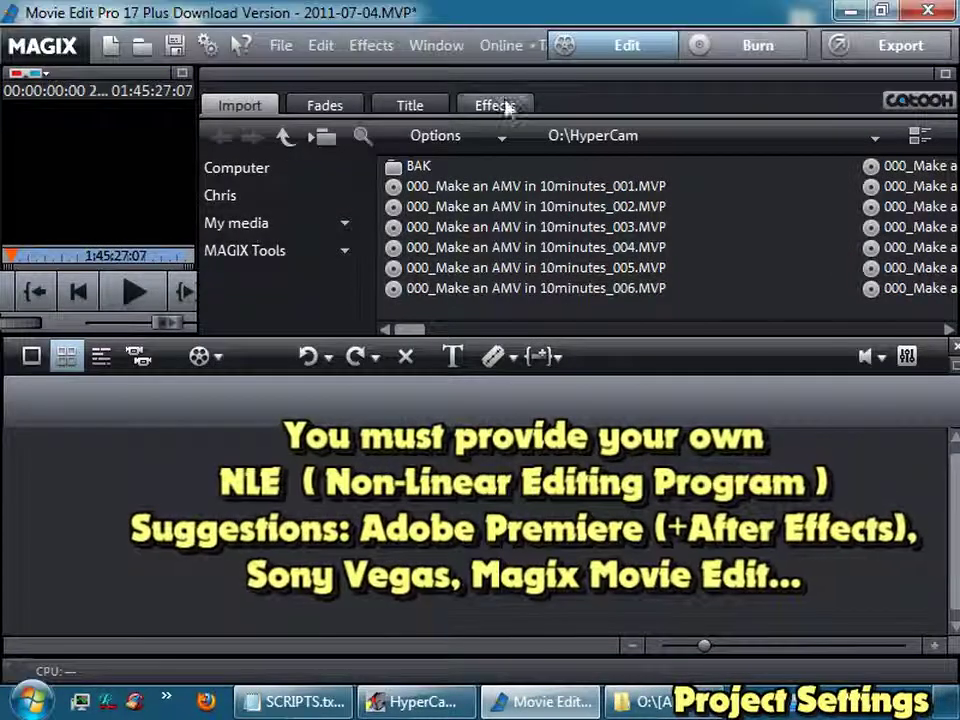
Step: Switch to timeline mode and set the movie to 848x480, ratio 848:480, 23.98 fps, 44 100 Hz audio
{"action": "left_click", "coordinate": [101, 356]}
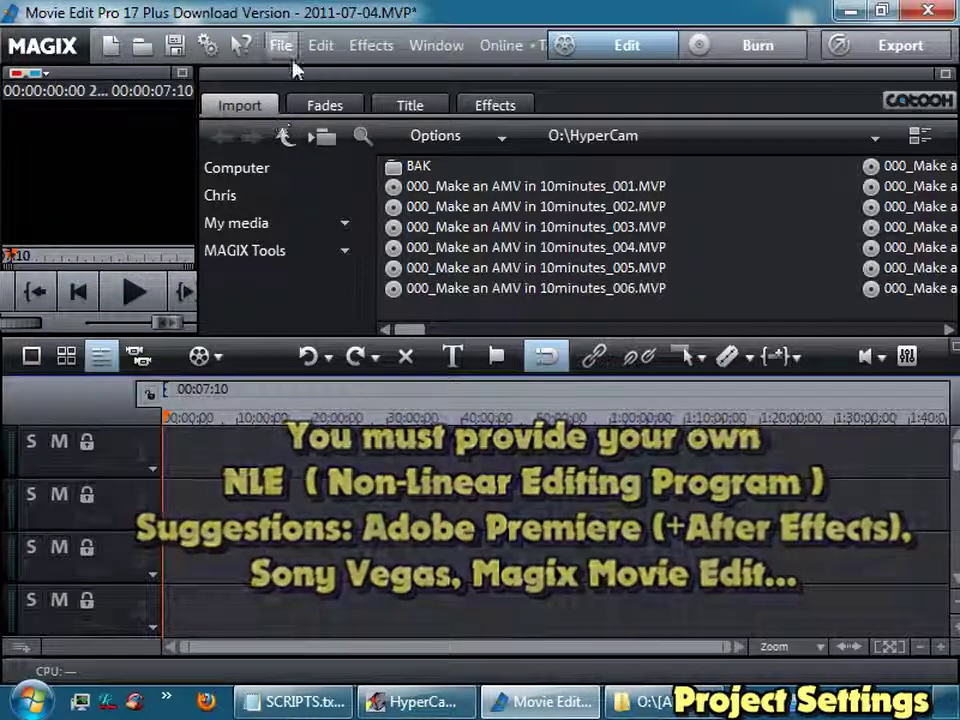
{"action": "left_click", "coordinate": [289, 50]}
{"action": "mouse_move", "coordinate": [390, 530]}
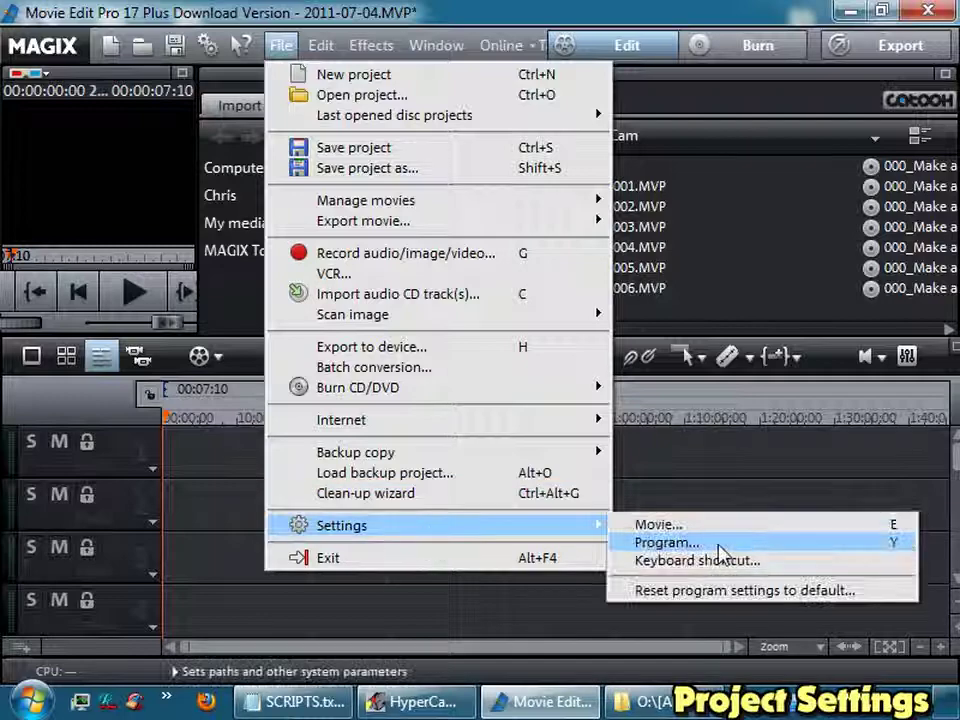
{"action": "left_click", "coordinate": [694, 528]}
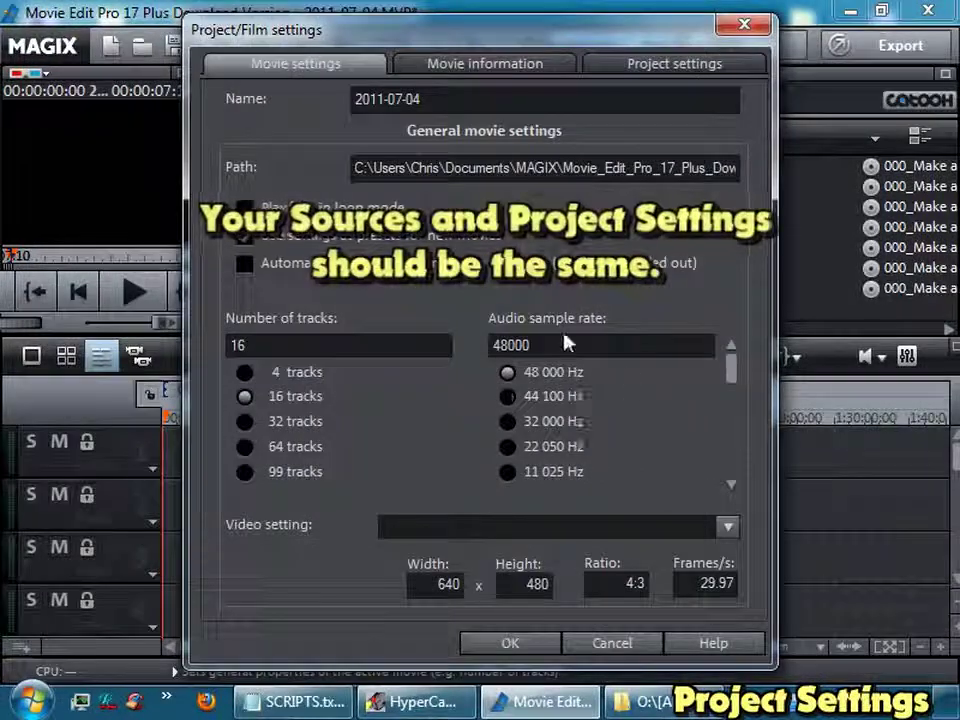
{"action": "left_click", "coordinate": [508, 396]}
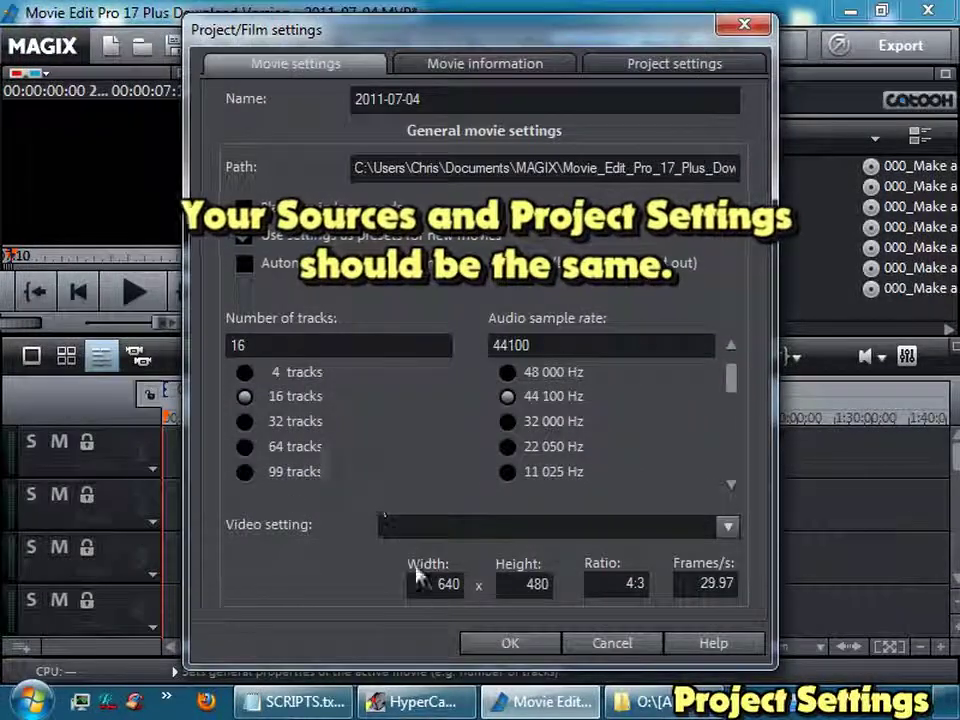
{"action": "double_click", "coordinate": [420, 584]}
{"action": "type", "text": "848"}
{"action": "key", "text": "Tab"}
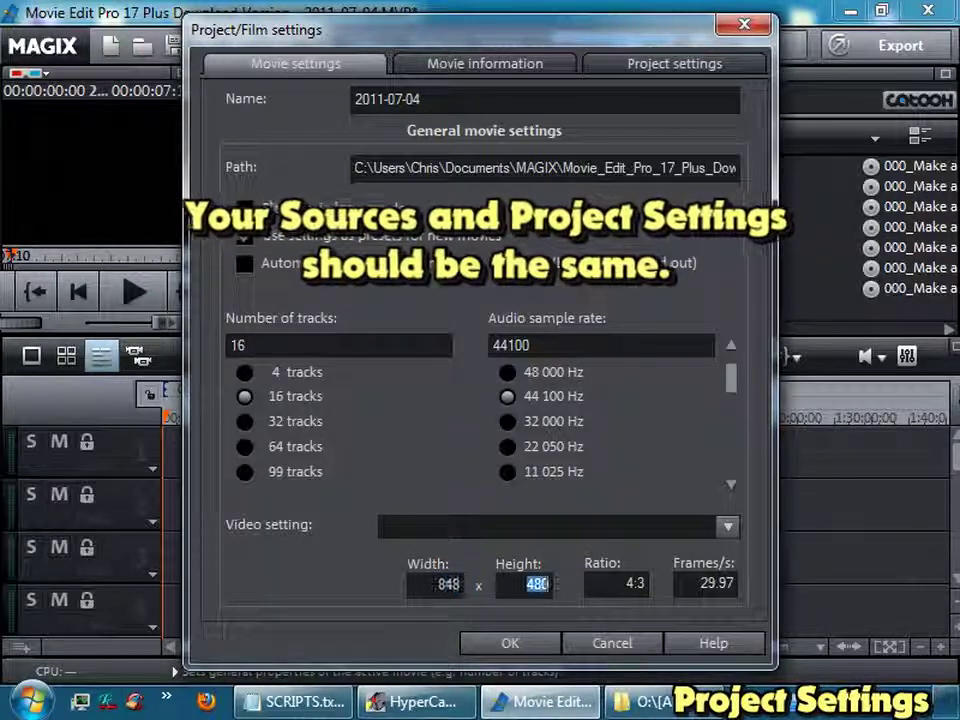
{"action": "key", "text": "Tab"}
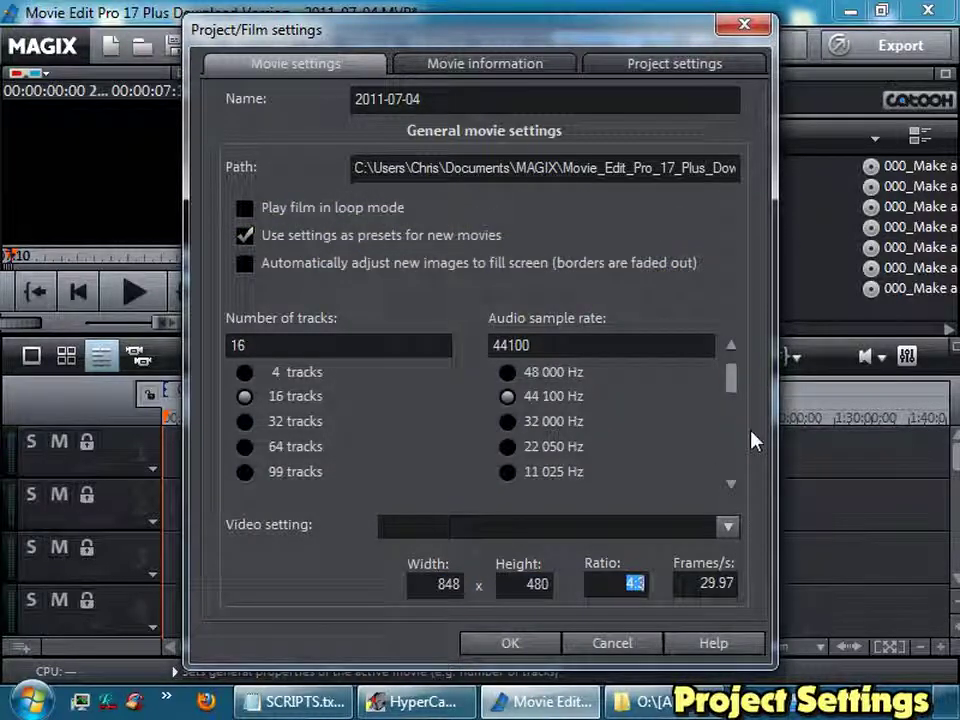
{"action": "type", "text": "848"}
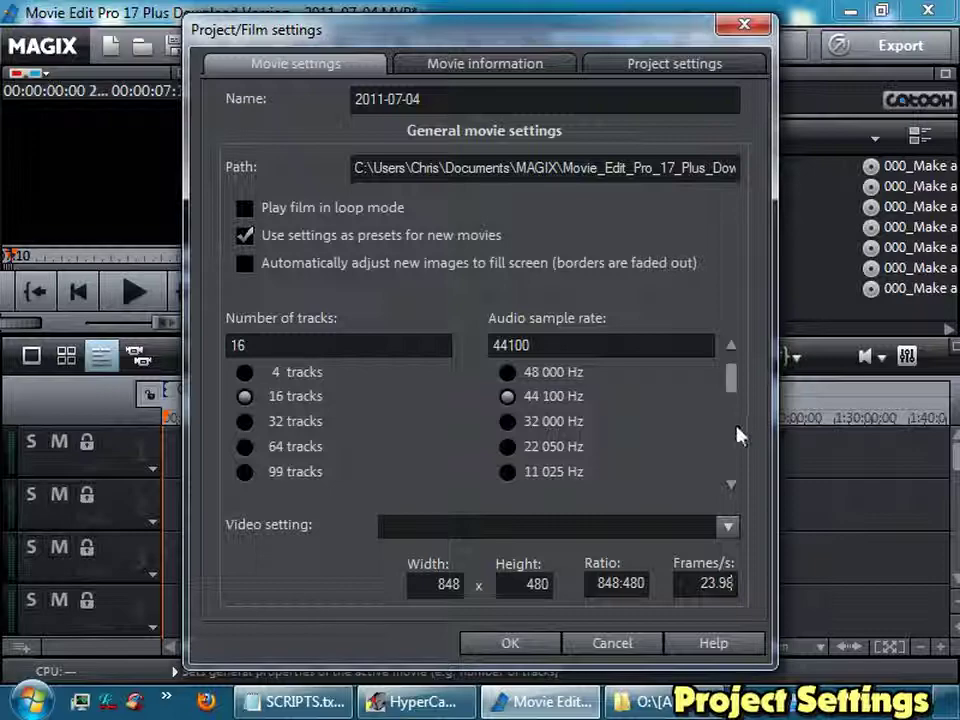
{"action": "left_click", "coordinate": [535, 645]}
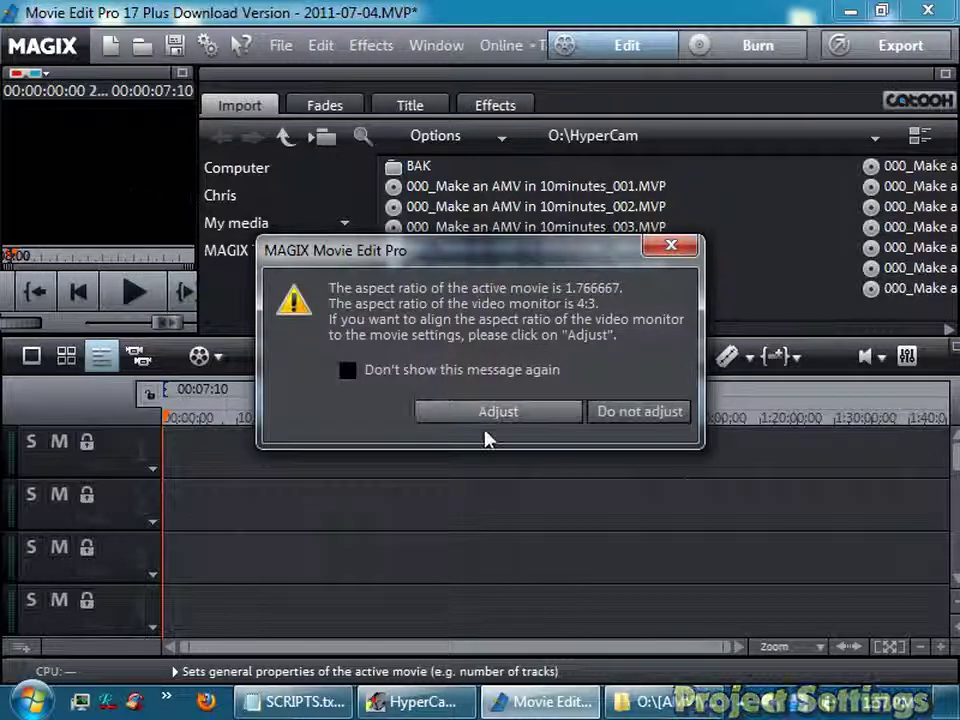
Step: Adjust the preview to the new aspect ratio, then place Music File.wav on track 1 and the 480p video on track 2
{"action": "left_click", "coordinate": [514, 414]}
{"action": "left_click", "coordinate": [668, 700]}
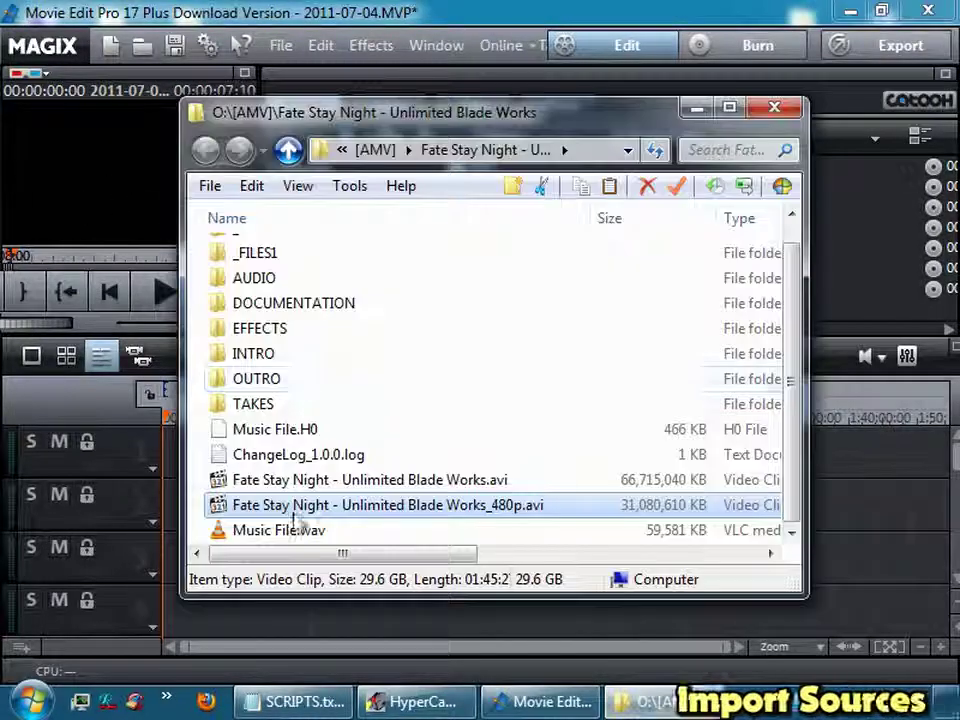
{"action": "left_click_drag", "start_coordinate": [302, 131], "coordinate": [438, 142]}
{"action": "left_click_drag", "start_coordinate": [400, 541], "coordinate": [178, 455]}
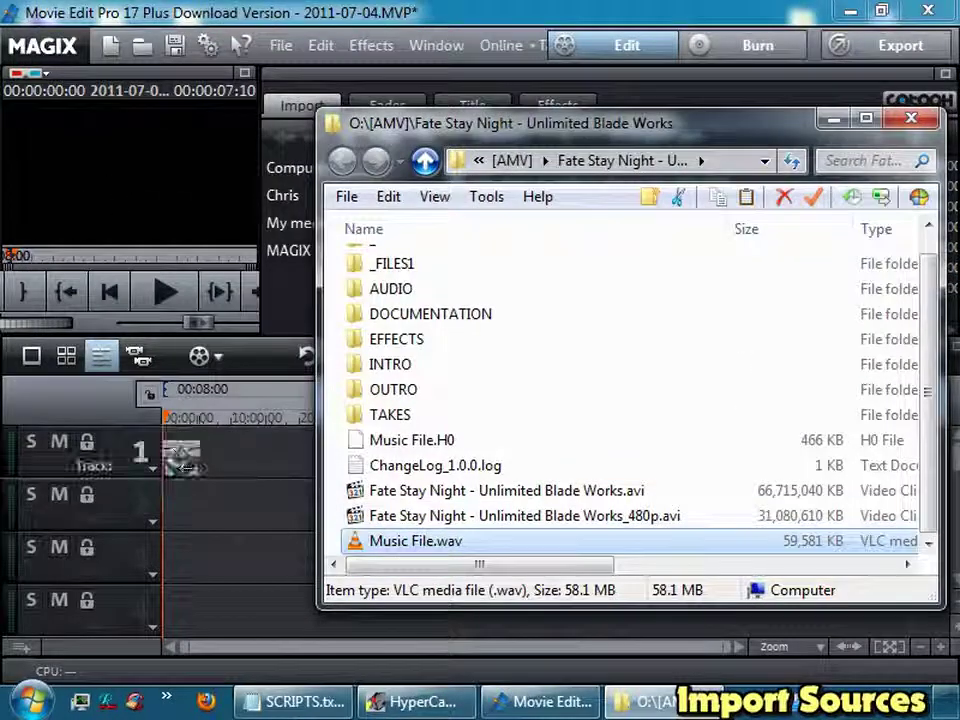
{"action": "left_click_drag", "start_coordinate": [525, 515], "coordinate": [240, 510]}
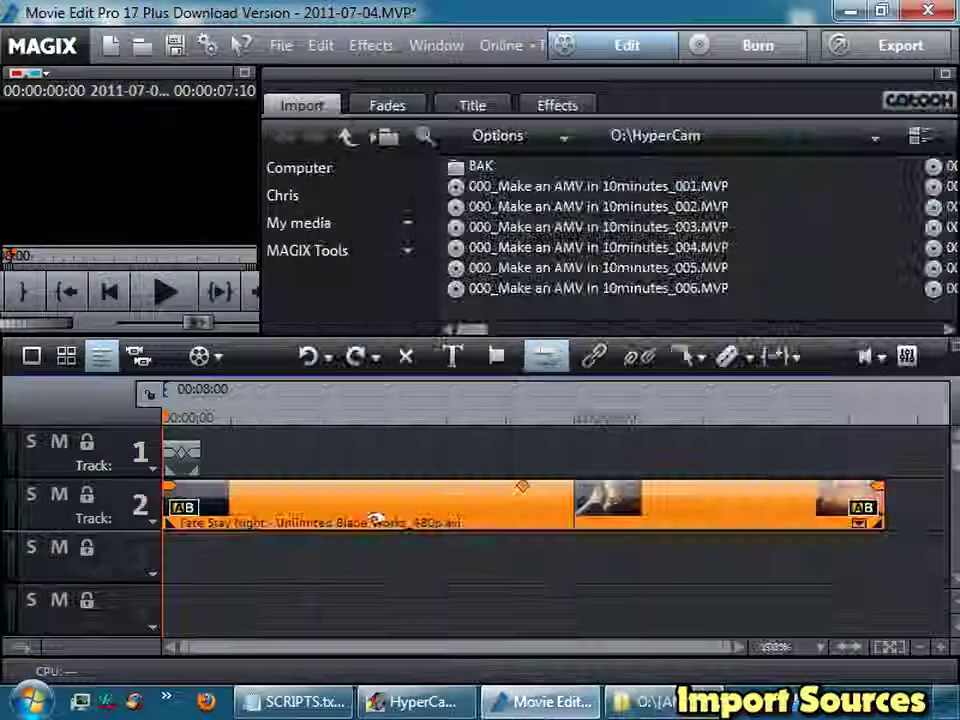
Step: Split the video at a scrubbed cut point and move its second part onto track 3
{"action": "left_click_drag", "start_coordinate": [292, 427], "coordinate": [340, 505]}
{"action": "key", "text": "t"}
{"action": "scroll", "coordinate": [343, 491], "scroll_direction": "up", "scroll_amount": 5}
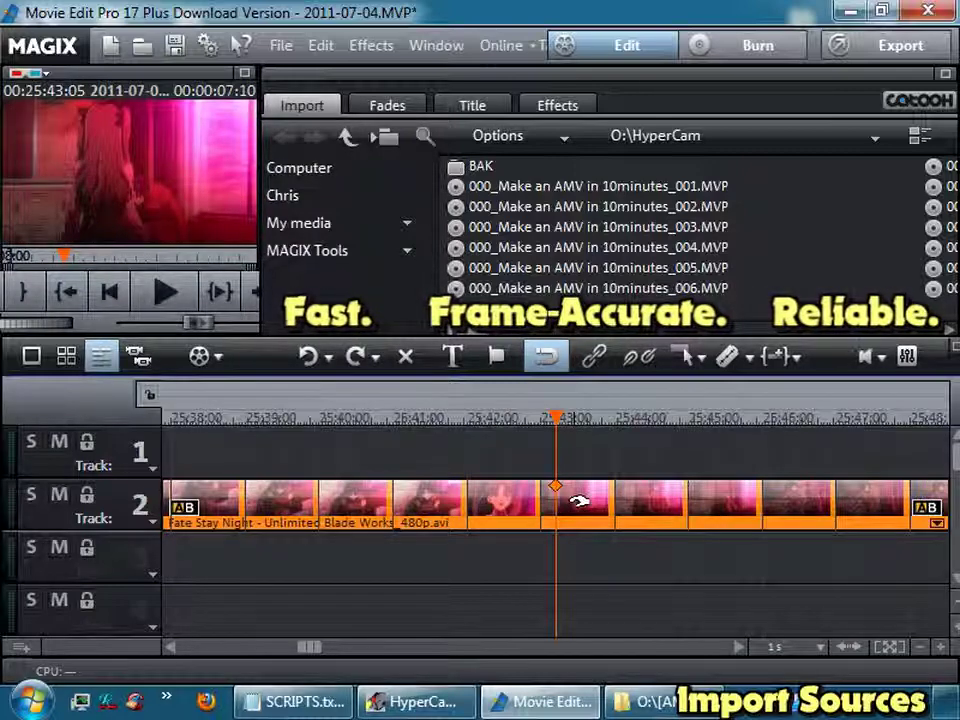
{"action": "left_click_drag", "start_coordinate": [555, 483], "coordinate": [268, 553]}
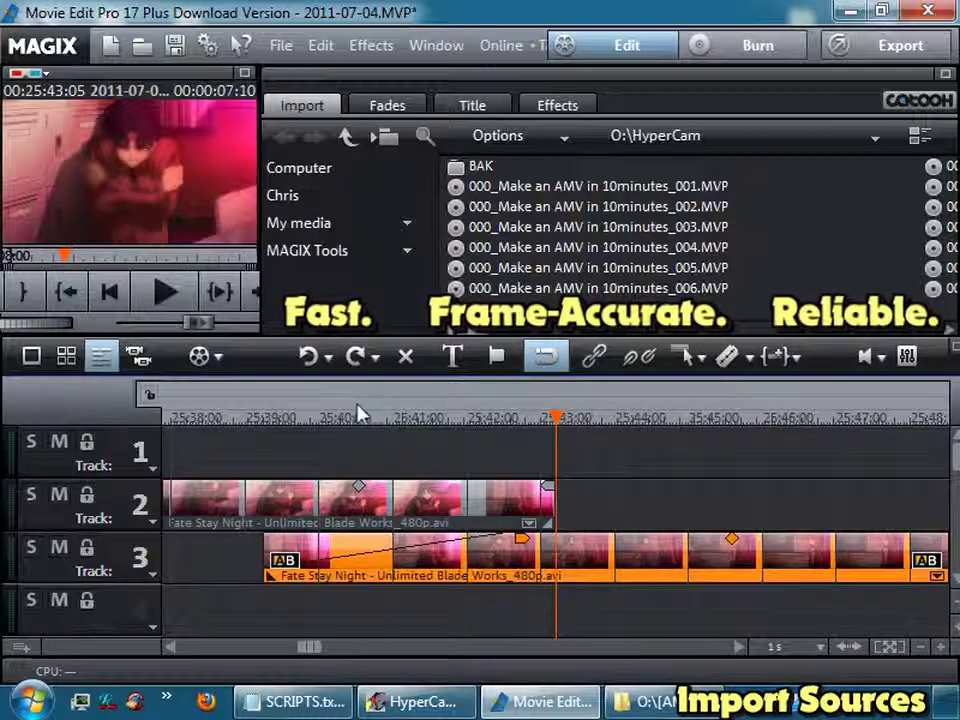
{"action": "left_click_drag", "start_coordinate": [338, 428], "coordinate": [784, 497]}
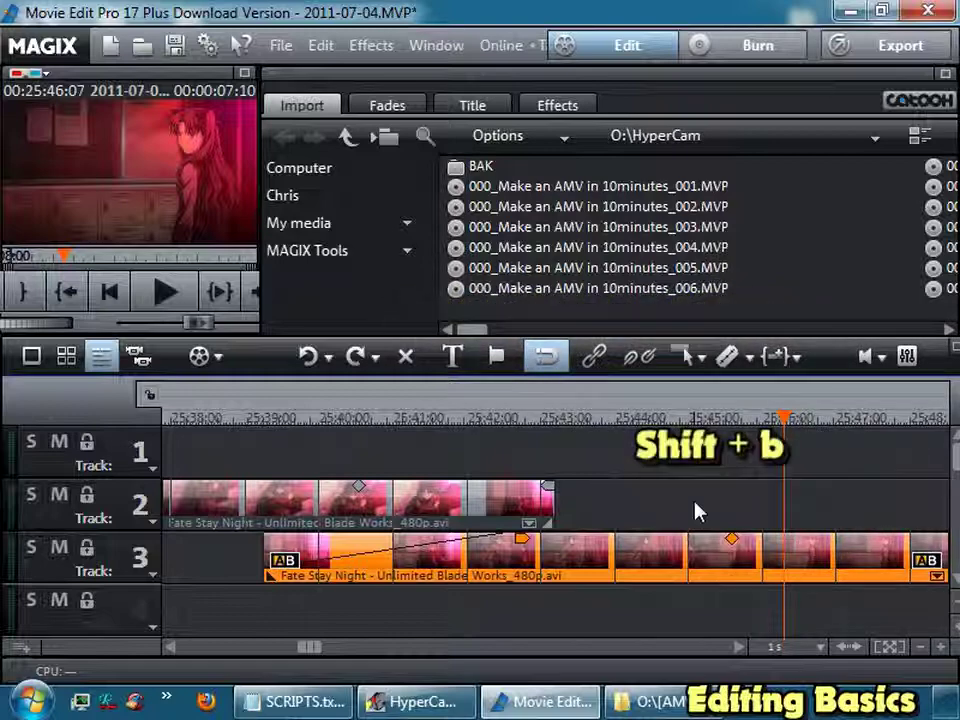
{"action": "key", "text": "shift+b"}
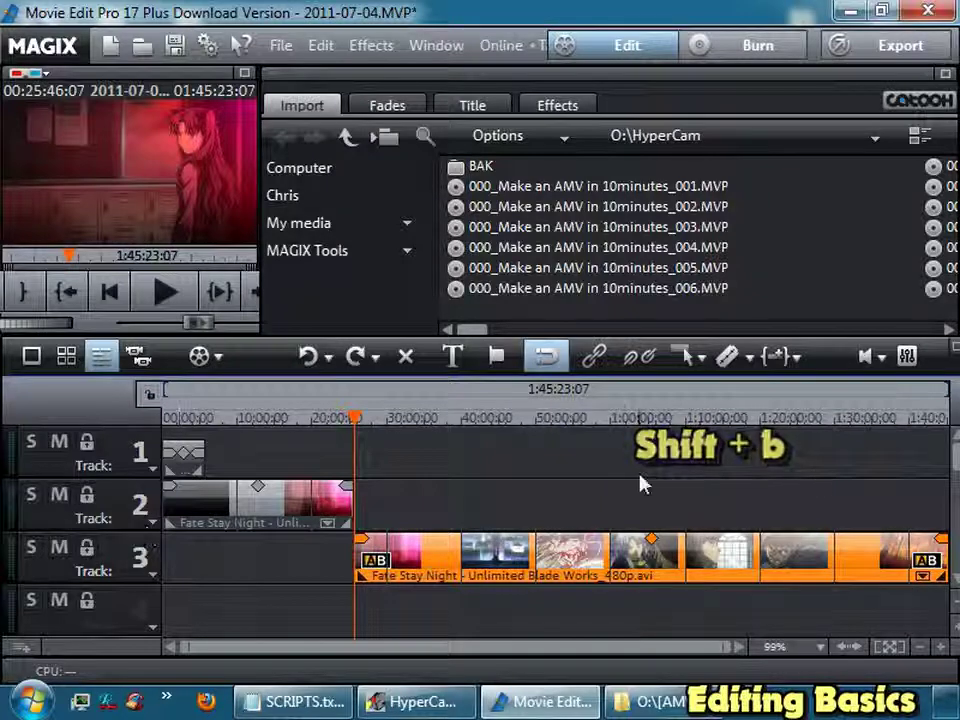
Step: Zoom into the timeline around the playhead using the zoom button, zoom bar and mouse wheel
{"action": "left_click", "coordinate": [939, 648]}
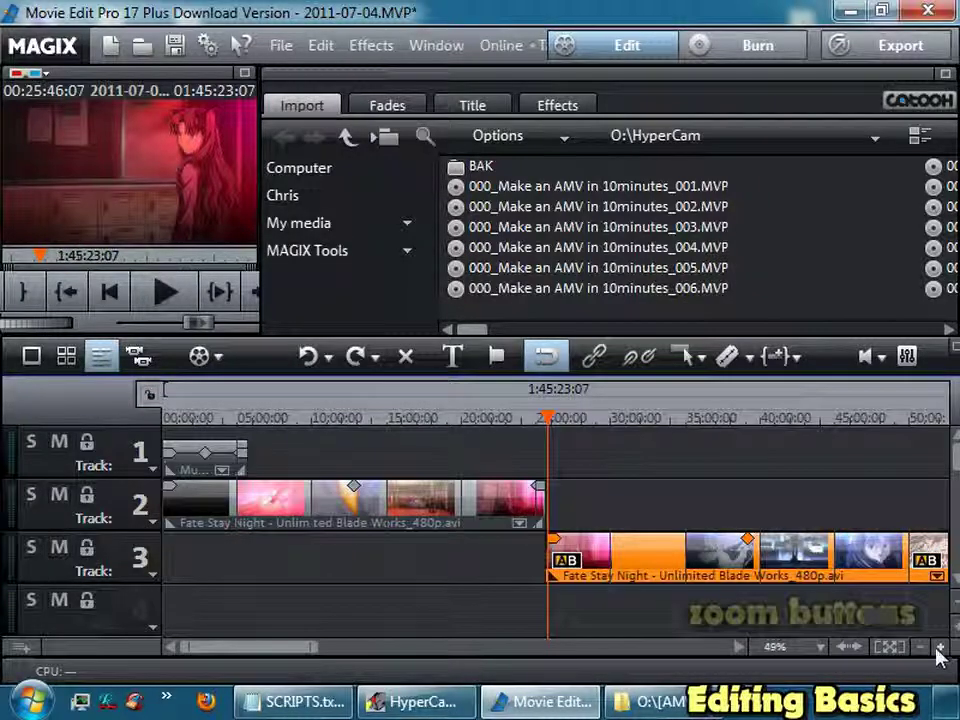
{"action": "left_click_drag", "start_coordinate": [310, 645], "coordinate": [425, 663]}
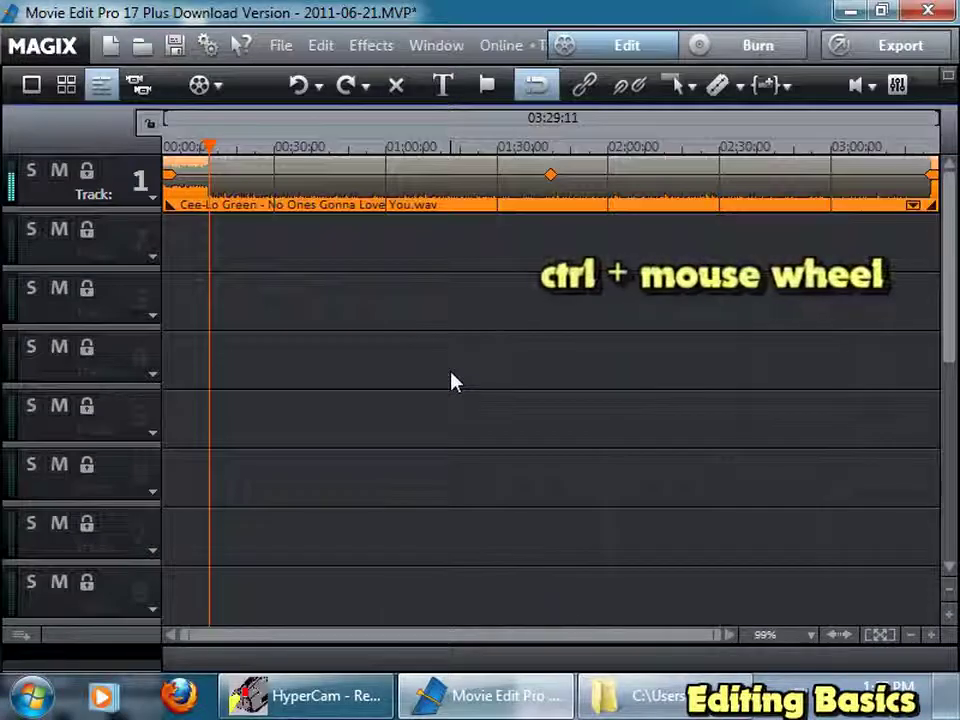
{"action": "scroll", "coordinate": [450, 380], "scroll_direction": "up", "scroll_amount": 2, "text": "ctrl"}
{"action": "scroll", "coordinate": [452, 380], "scroll_direction": "down", "scroll_amount": 4, "text": "ctrl"}
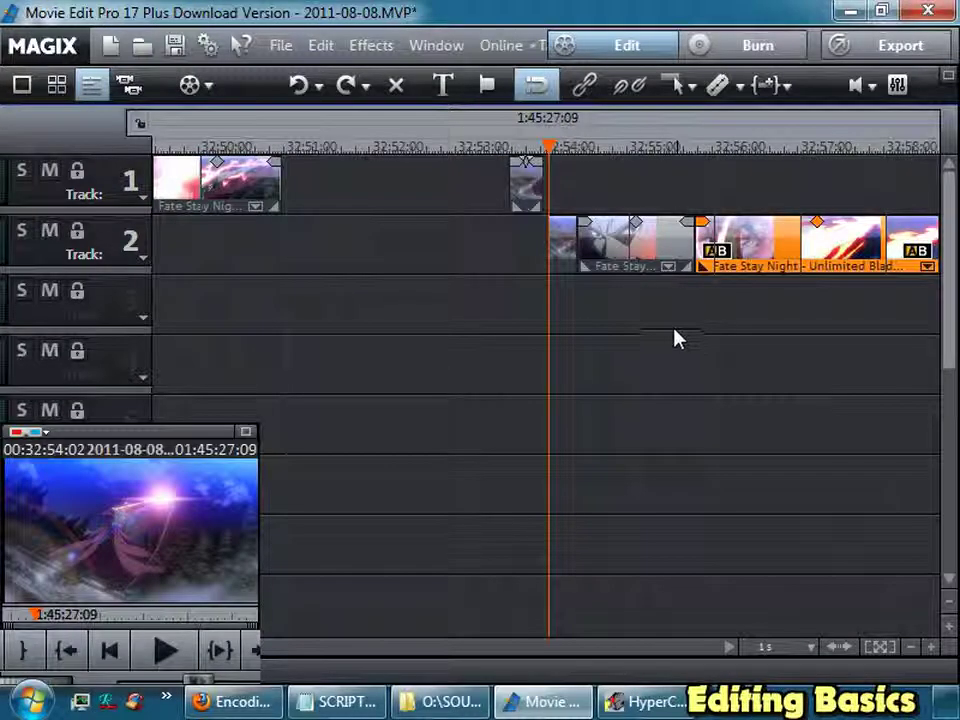
{"action": "scroll", "coordinate": [611, 318], "scroll_direction": "down", "scroll_amount": 5}
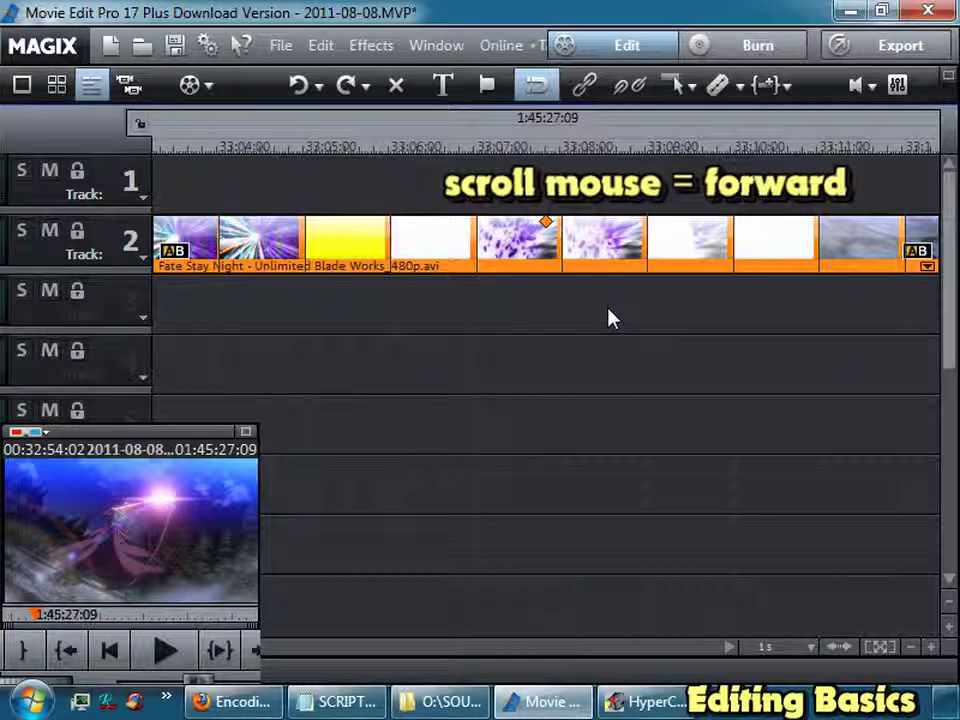
{"action": "scroll", "coordinate": [611, 318], "scroll_direction": "down", "scroll_amount": 2}
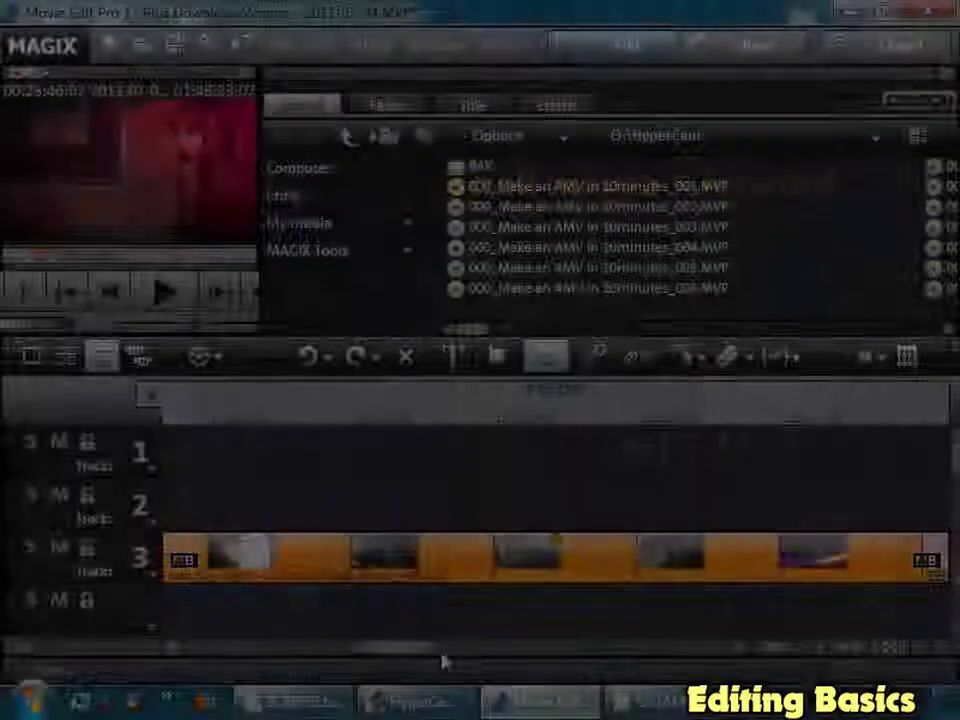
Step: Try the Ctrl+1 to Ctrl+5 zoom levels, nudge the playhead, and select the track 2 clips
{"action": "key", "text": "ctrl+1"}
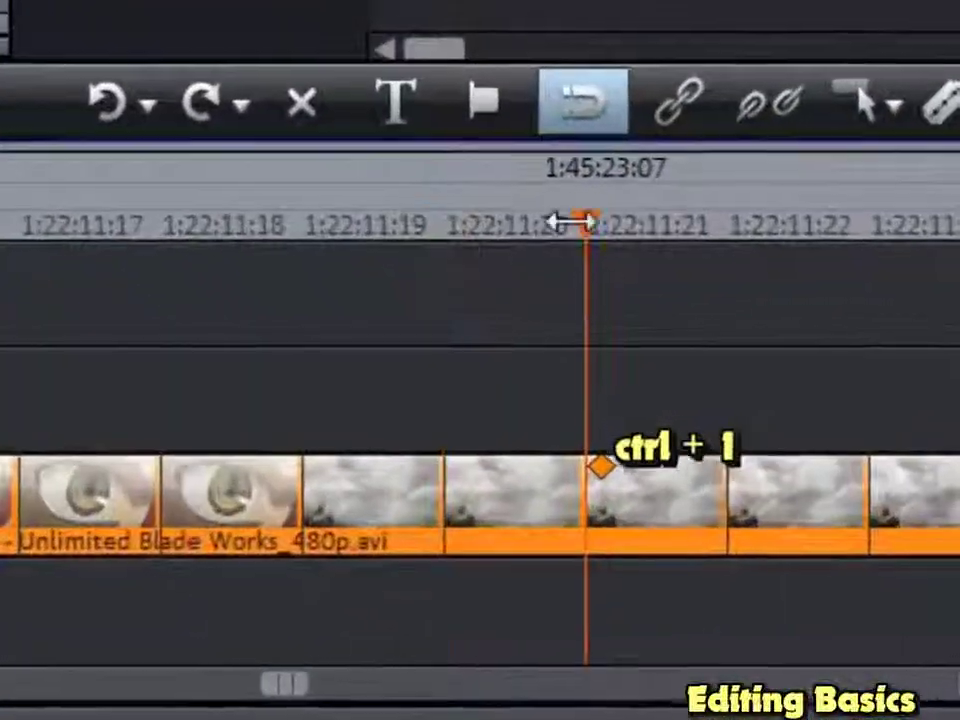
{"action": "key", "text": "ctrl+2"}
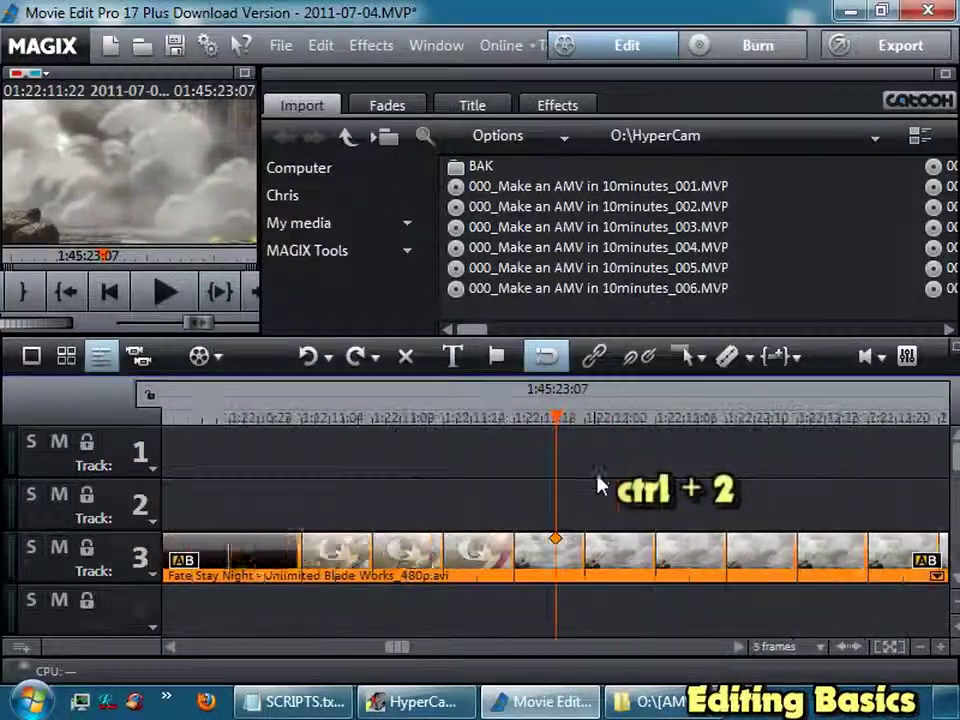
{"action": "left_click_drag", "start_coordinate": [574, 420], "coordinate": [633, 424]}
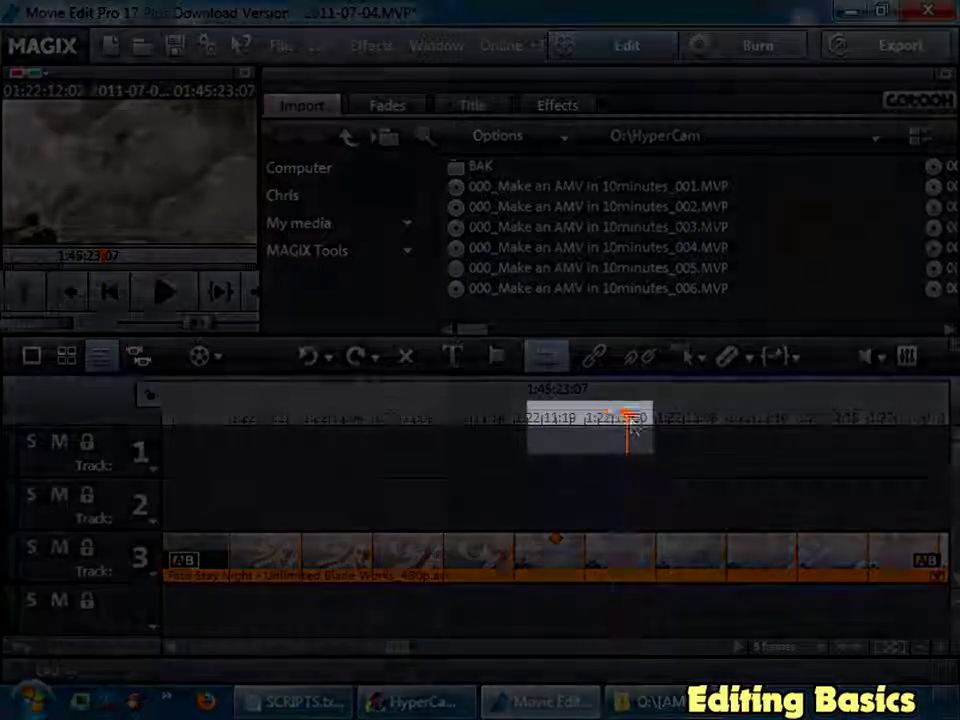
{"action": "key", "text": "ctrl+3"}
{"action": "key", "text": "ctrl+4"}
{"action": "key", "text": "ctrl+5"}
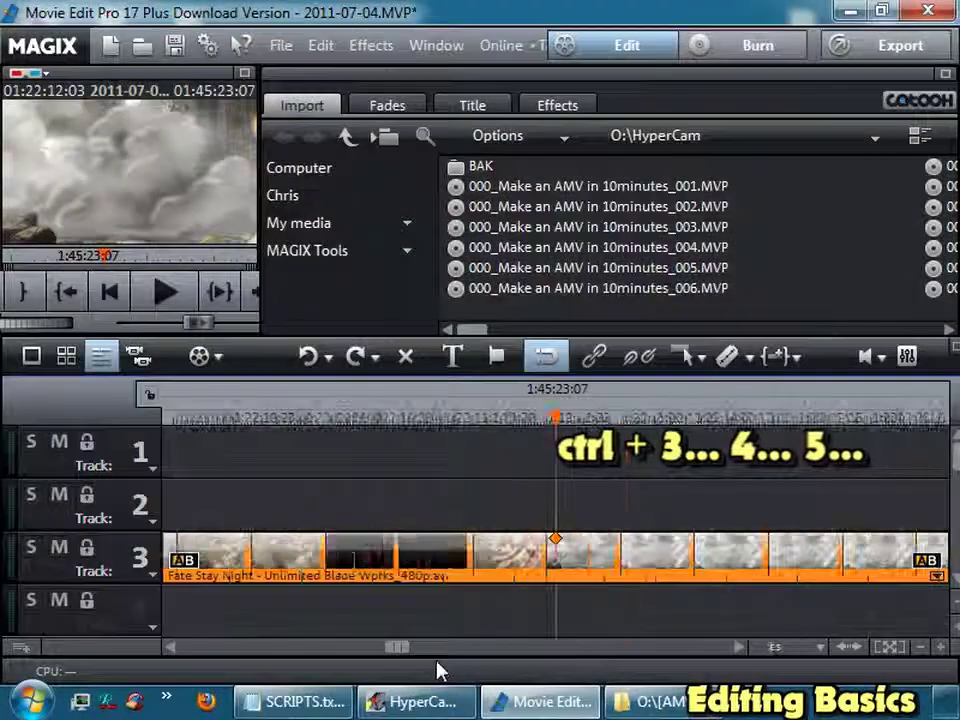
{"action": "key", "text": "ctrl+4"}
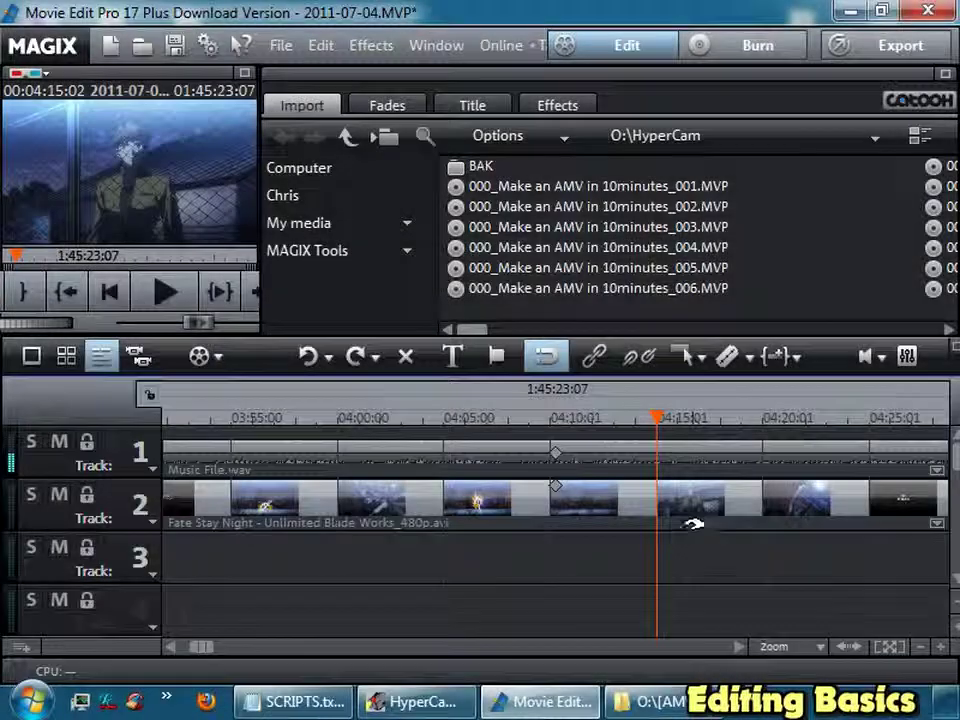
{"action": "left_click", "coordinate": [676, 500]}
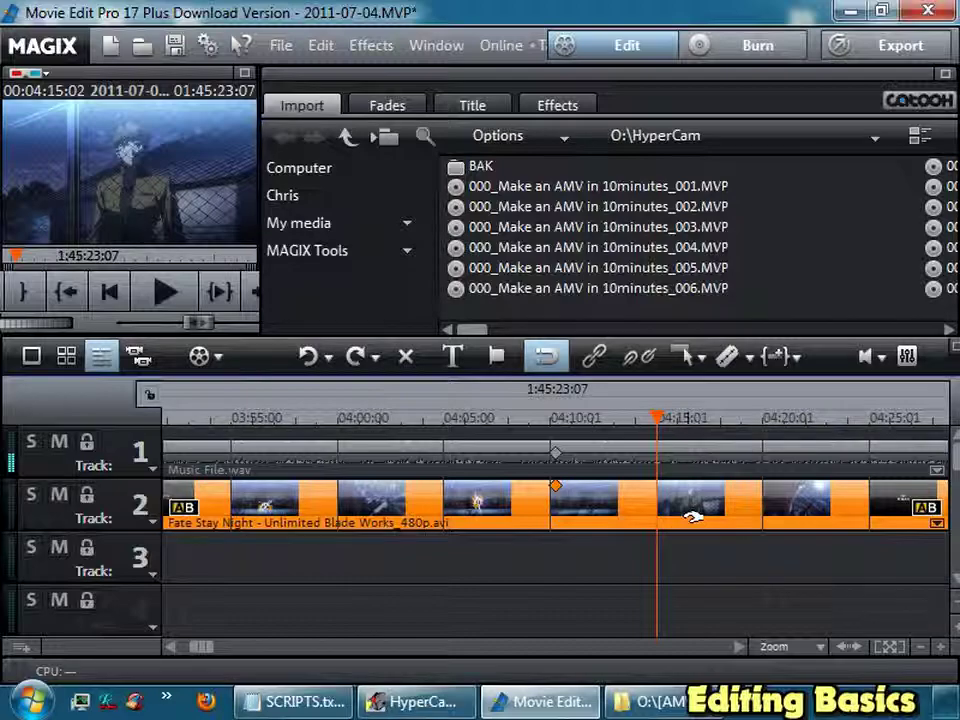
Step: Cut the track 2 clip at the playhead, shift the right part later, and return the playhead to about 04:11
{"action": "key", "text": "t"}
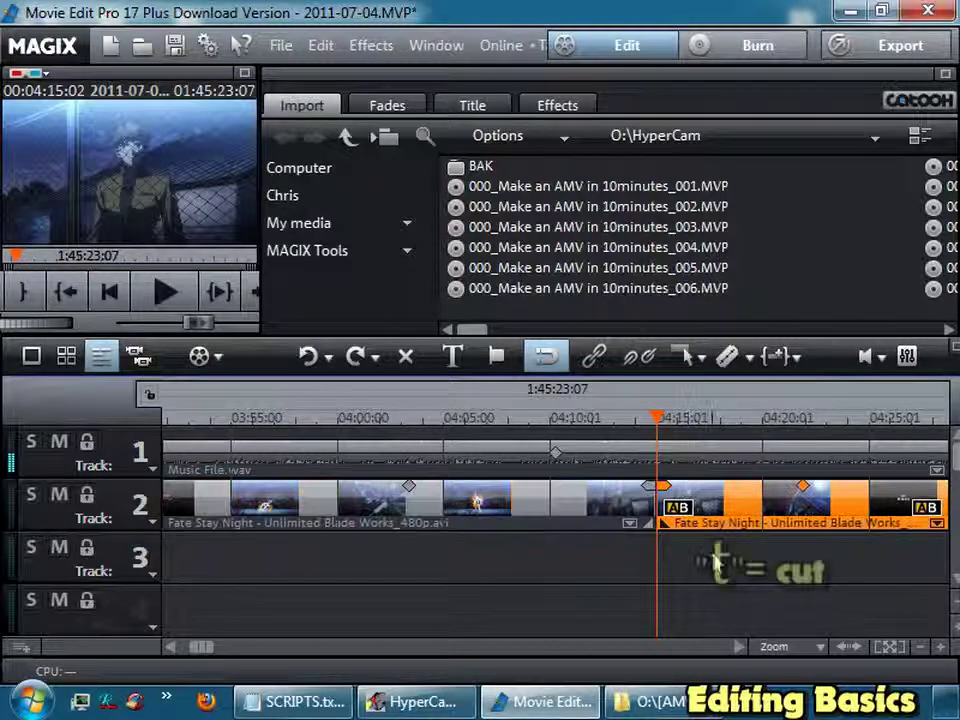
{"action": "left_click_drag", "start_coordinate": [690, 500], "coordinate": [750, 500]}
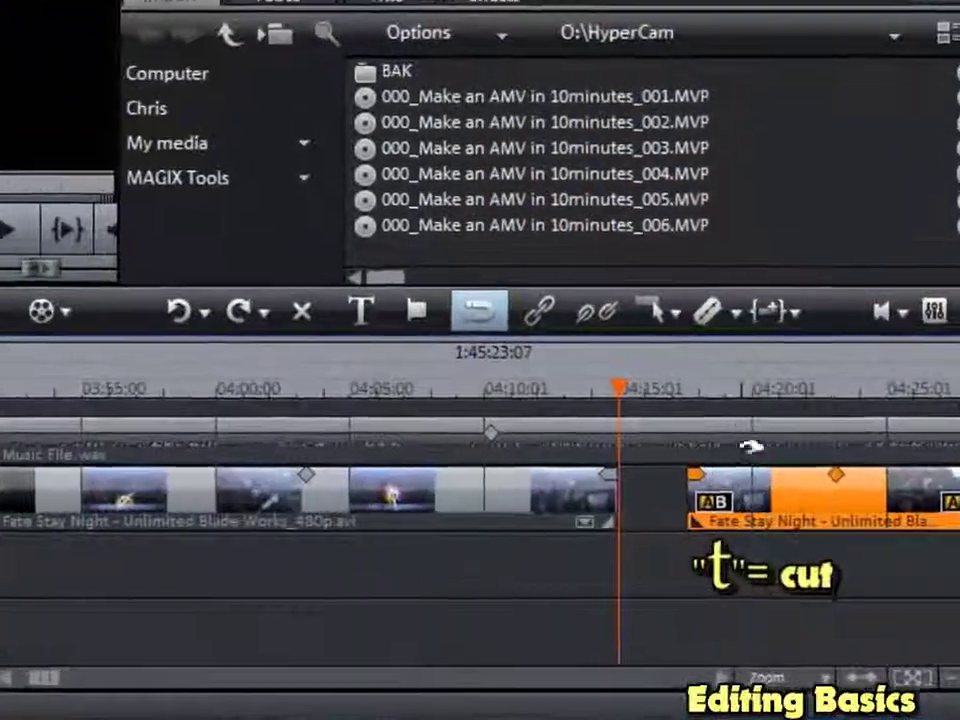
{"action": "left_click", "coordinate": [747, 418]}
{"action": "left_click_drag", "start_coordinate": [727, 385], "coordinate": [524, 388]}
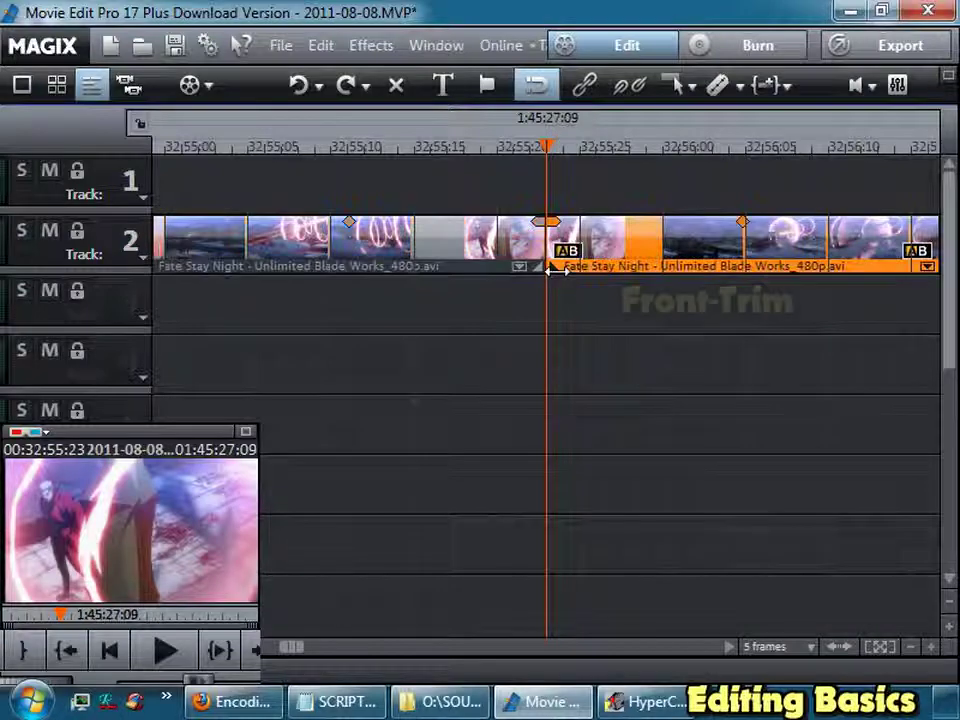
Step: Trim the right clip's start, then shorten and re-extend the left clip's end
{"action": "left_click_drag", "start_coordinate": [552, 268], "coordinate": [781, 281]}
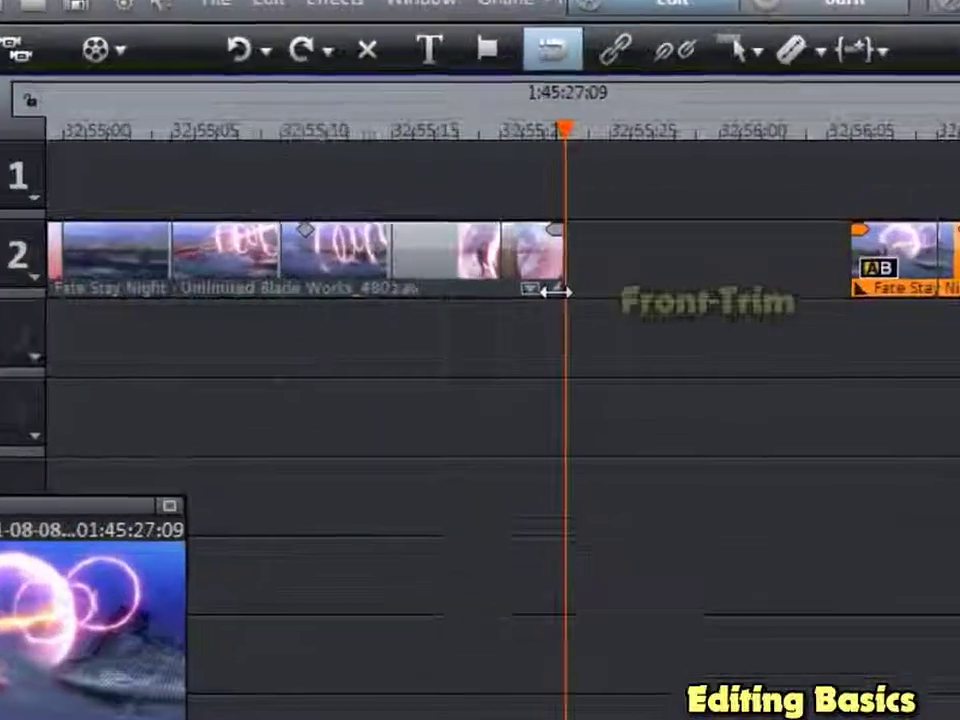
{"action": "left_click_drag", "start_coordinate": [537, 277], "coordinate": [283, 285]}
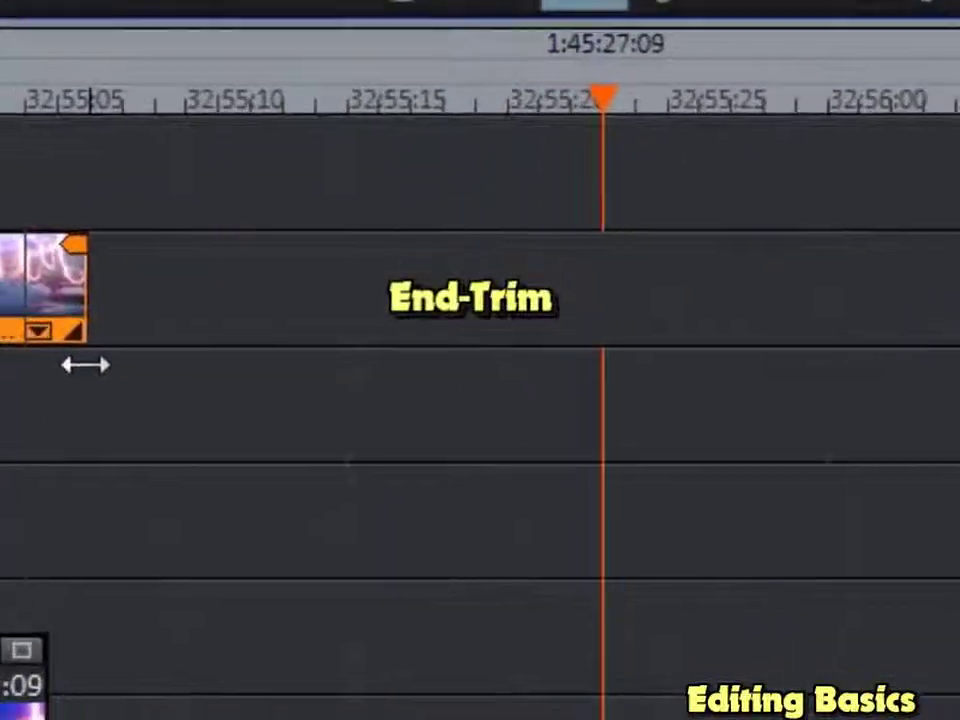
{"action": "left_click_drag", "start_coordinate": [85, 365], "coordinate": [604, 360]}
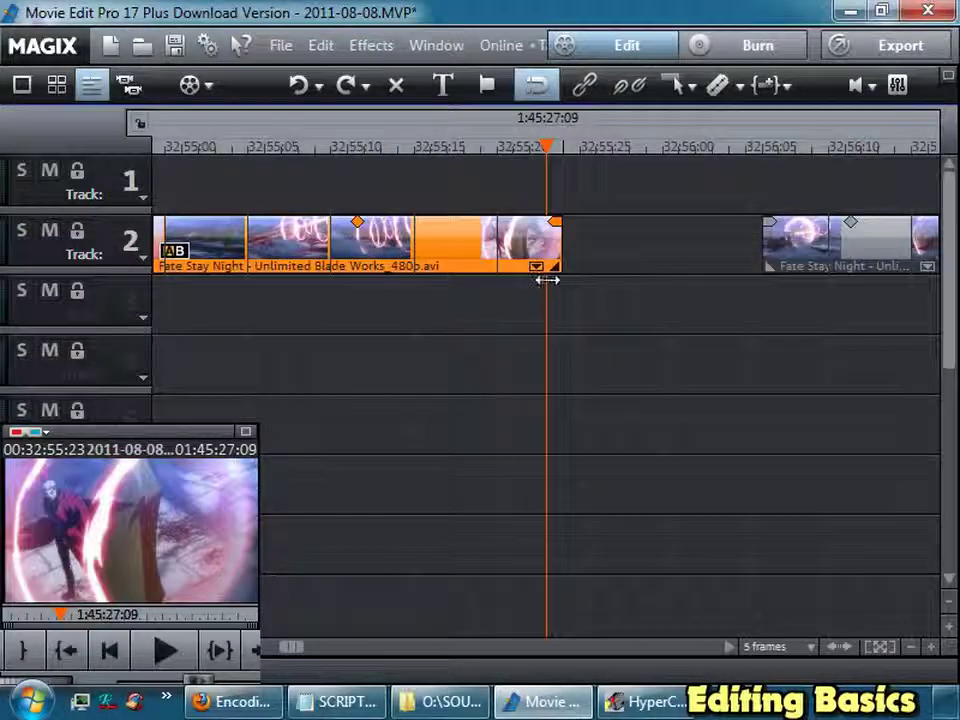
{"action": "left_click_drag", "start_coordinate": [547, 281], "coordinate": [545, 285]}
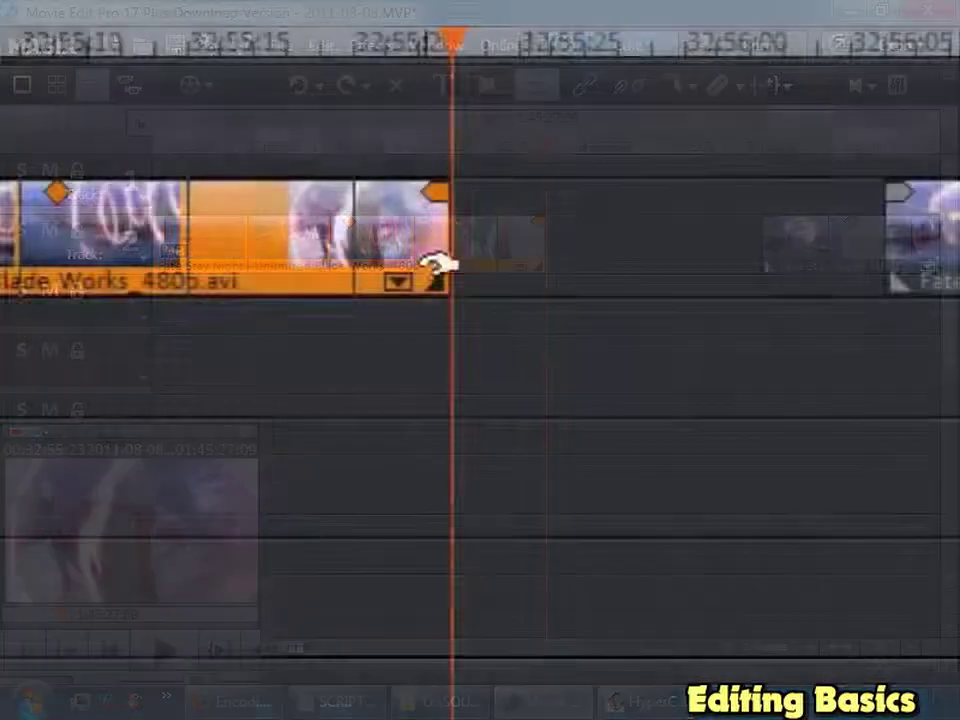
{"action": "left_click_drag", "start_coordinate": [430, 283], "coordinate": [332, 306]}
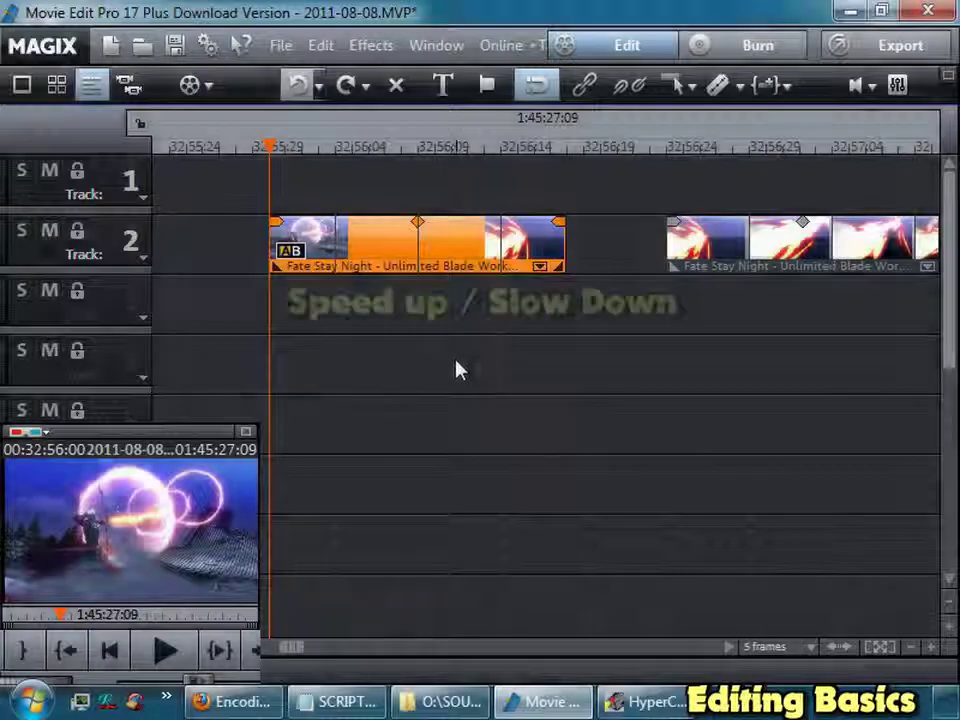
Step: Time-stretch the first track 2 clip, switch back to Object mode, then reselect Stretching via Alt+4
{"action": "left_click", "coordinate": [672, 88]}
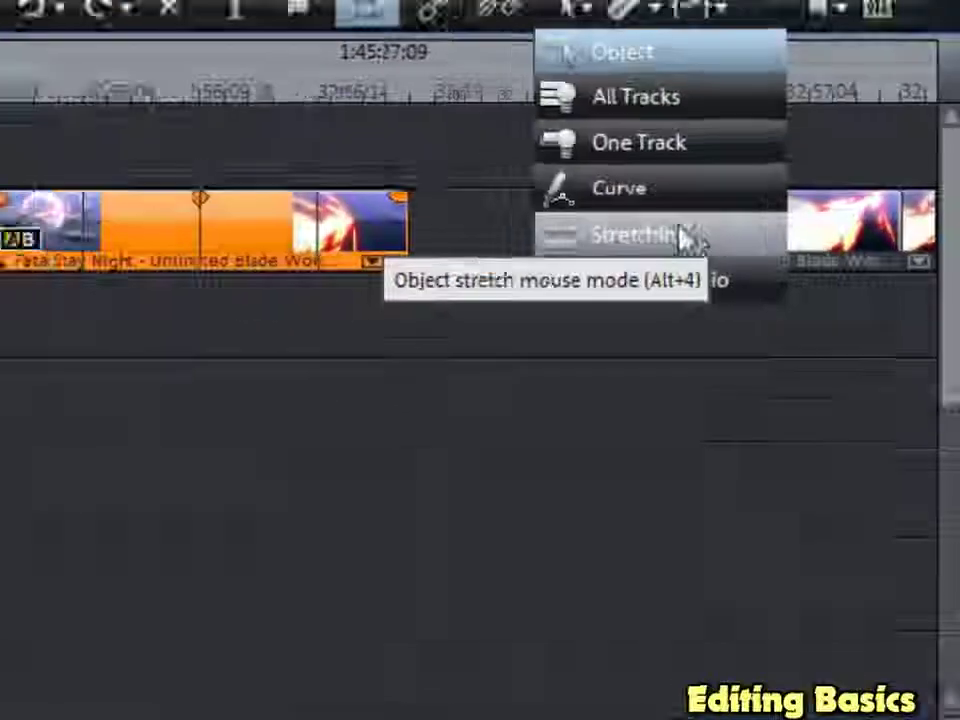
{"action": "left_click", "coordinate": [650, 225]}
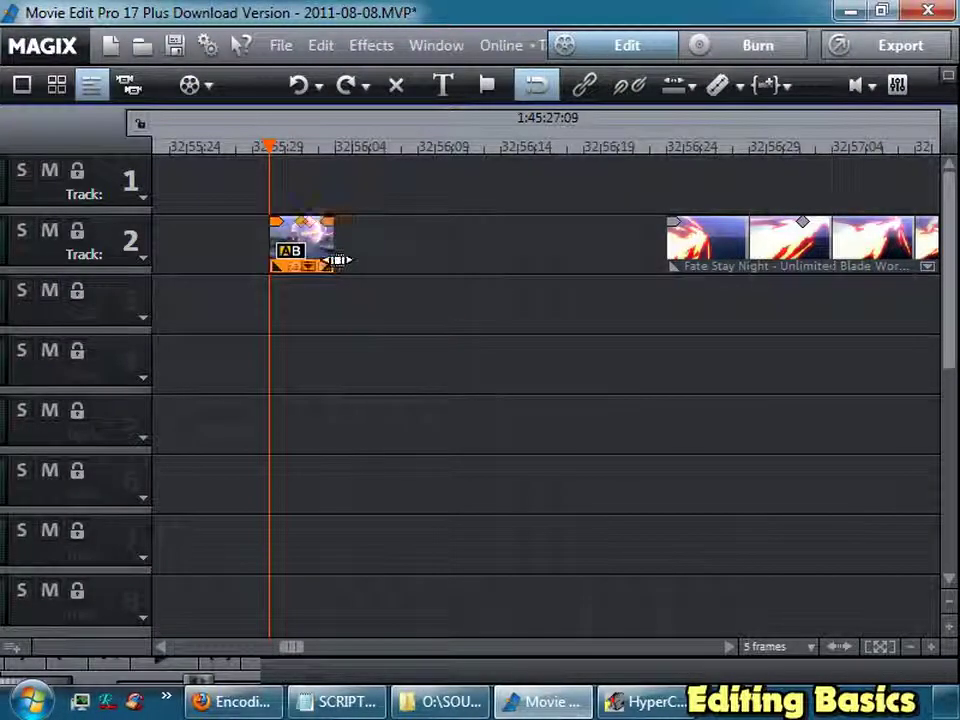
{"action": "left_click_drag", "start_coordinate": [337, 260], "coordinate": [405, 279]}
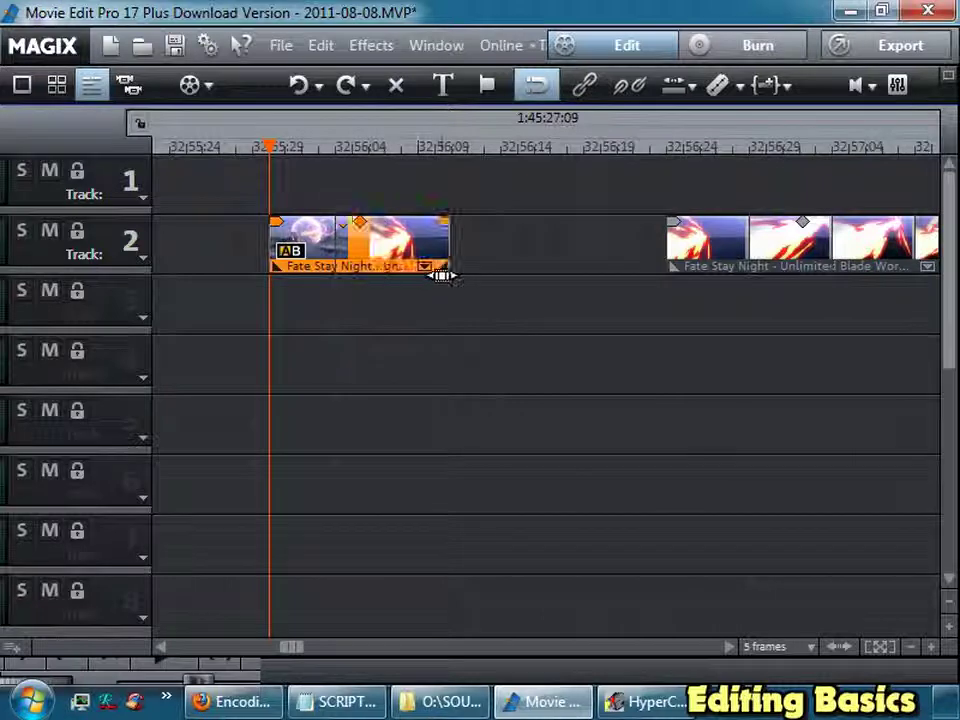
{"action": "left_click", "coordinate": [678, 88]}
{"action": "left_click", "coordinate": [681, 118]}
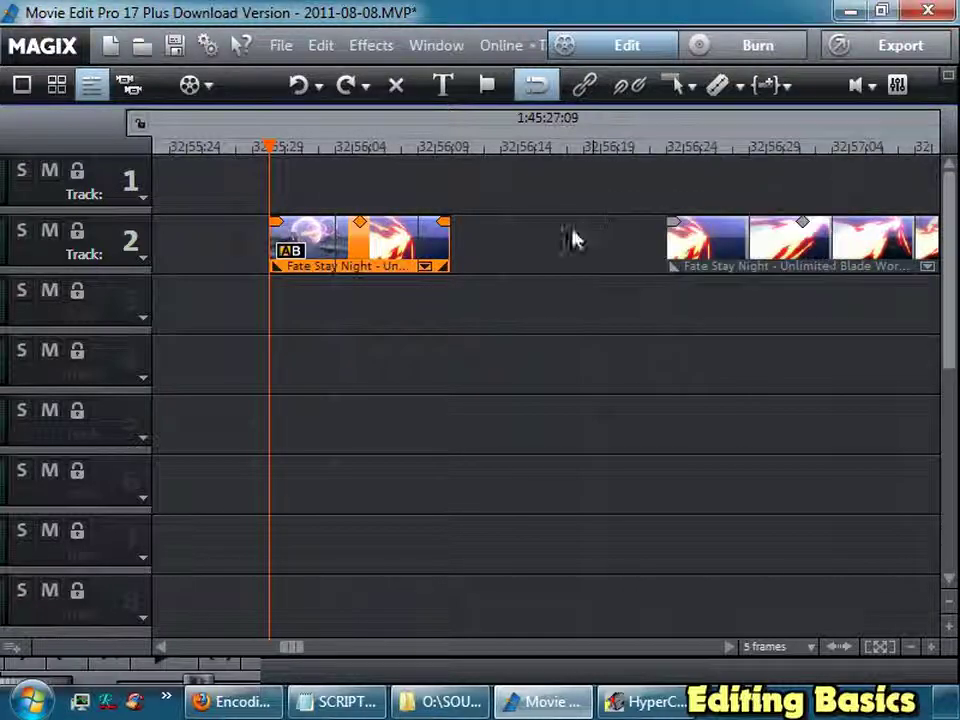
{"action": "key", "text": "alt+4"}
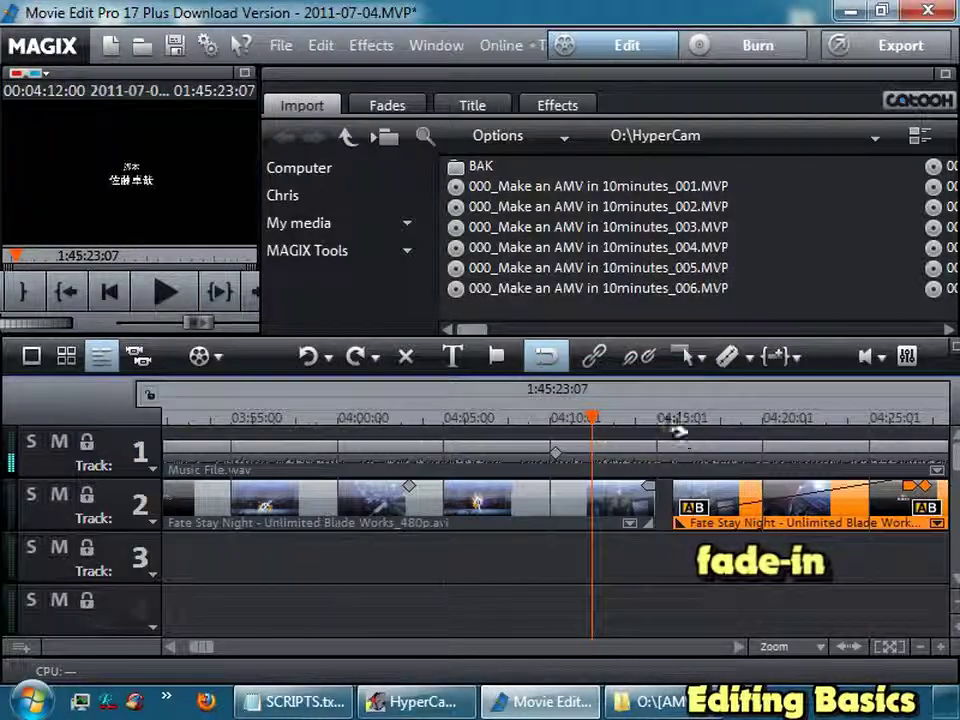
Step: Fade out the left track 2 clip and overlap the right clip onto it for a cross-fade
{"action": "left_click_drag", "start_coordinate": [666, 418], "coordinate": [716, 458]}
{"action": "left_click_drag", "start_coordinate": [648, 486], "coordinate": [487, 486]}
{"action": "left_click_drag", "start_coordinate": [518, 422], "coordinate": [643, 438]}
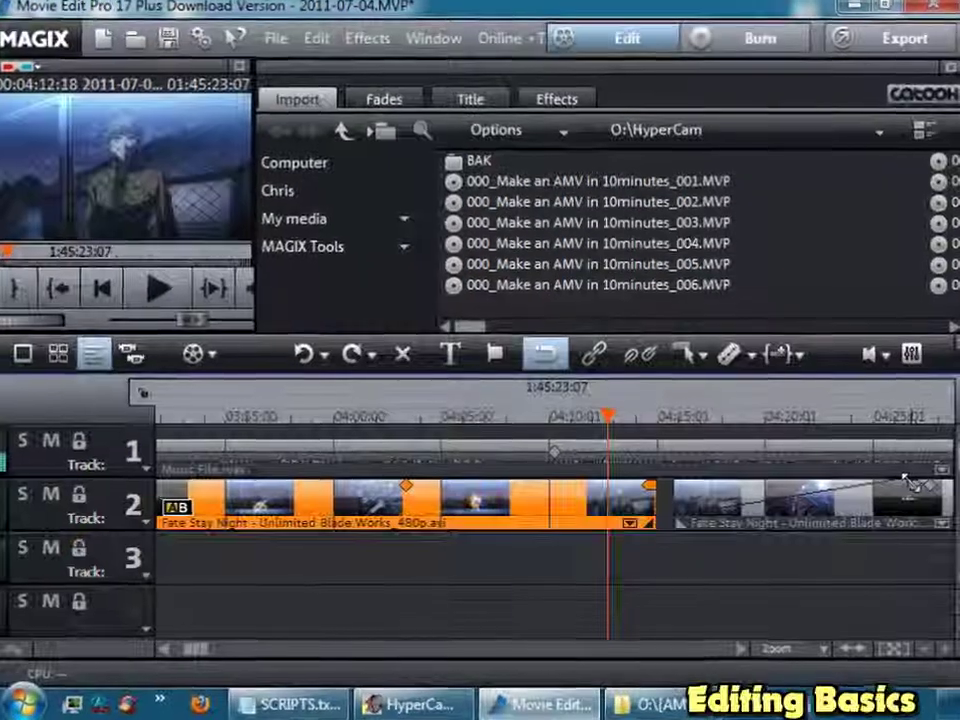
{"action": "left_click_drag", "start_coordinate": [780, 478], "coordinate": [622, 472]}
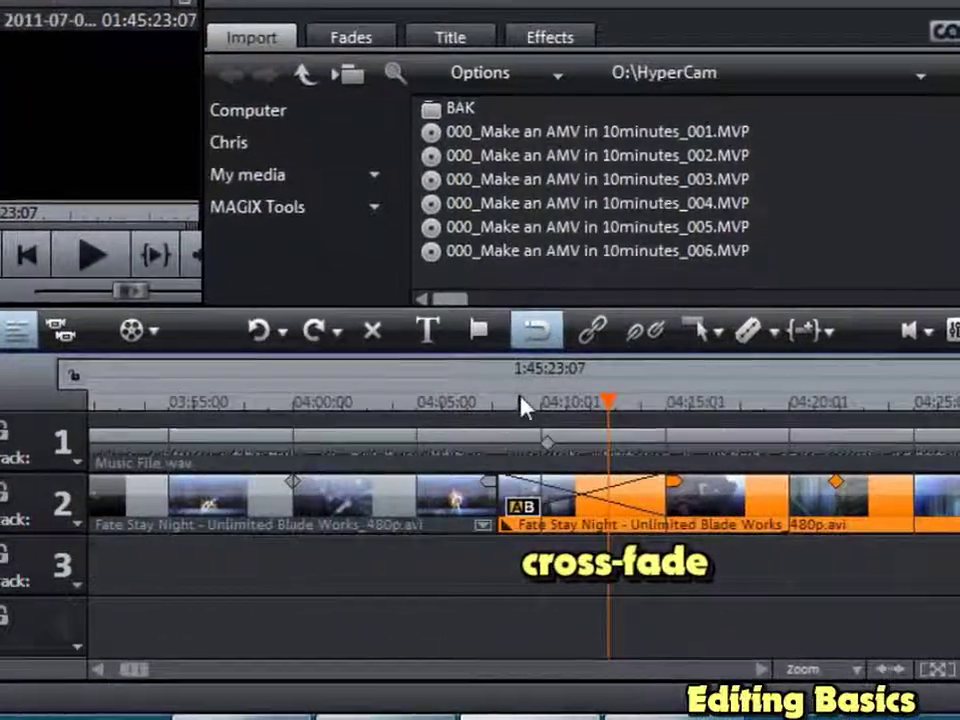
{"action": "left_click_drag", "start_coordinate": [518, 405], "coordinate": [633, 437]}
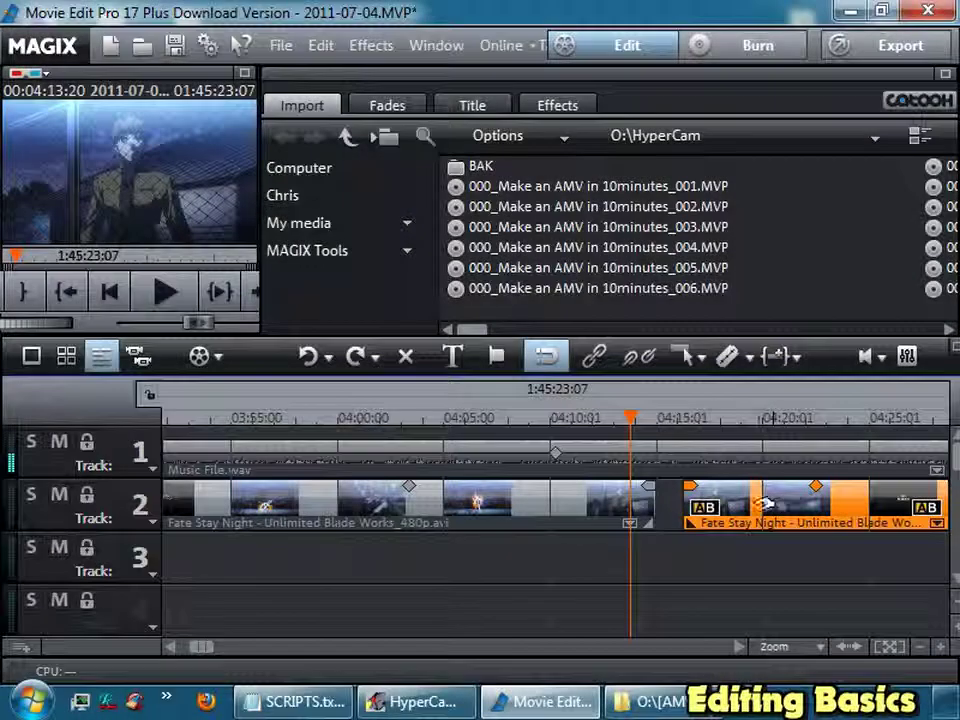
Step: Move the second clip to track 3 and give it a fade-in, previewing the layered transition
{"action": "left_click_drag", "start_coordinate": [762, 505], "coordinate": [600, 578]}
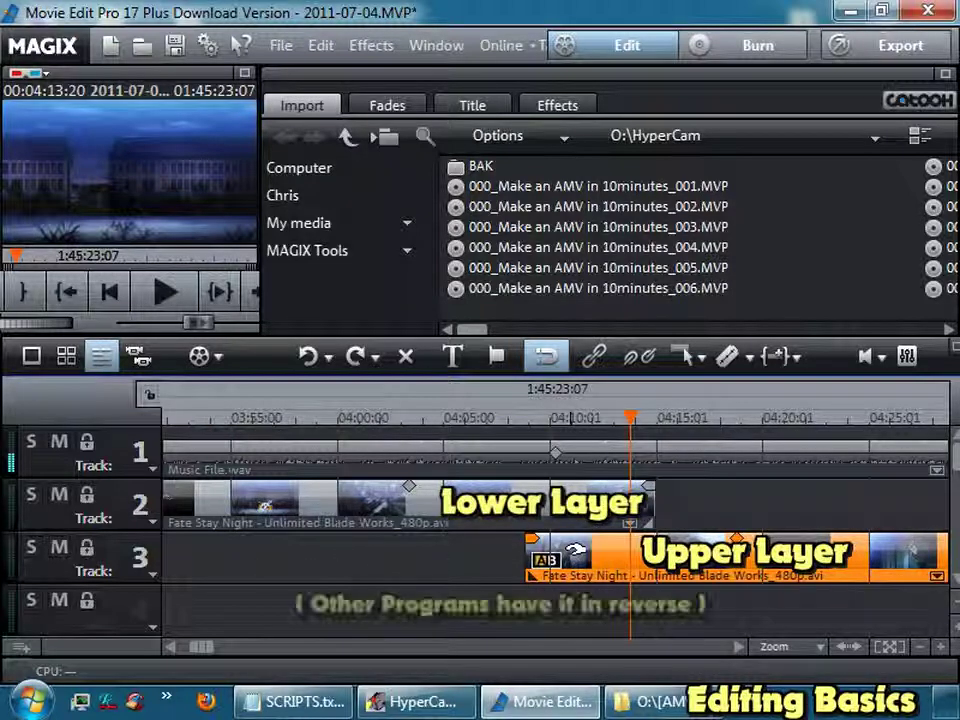
{"action": "left_click_drag", "start_coordinate": [533, 542], "coordinate": [648, 527]}
{"action": "left_click_drag", "start_coordinate": [487, 425], "coordinate": [529, 476]}
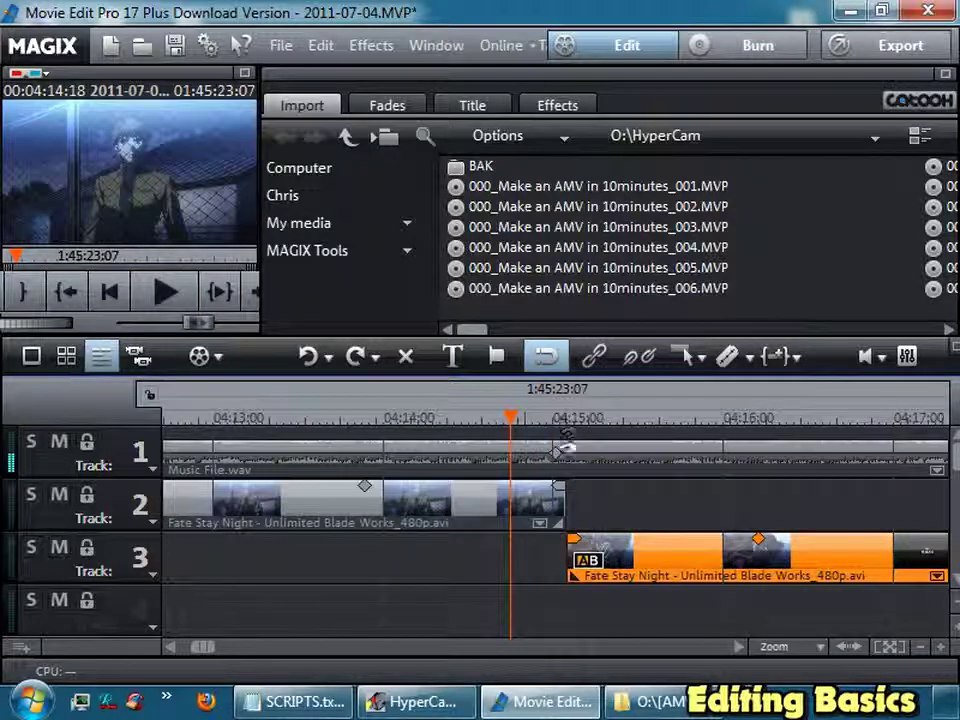
Step: Split the track 3 clip at about 04:15:22 and shift its left piece earlier to around 04:13:10
{"action": "left_click_drag", "start_coordinate": [541, 425], "coordinate": [711, 468]}
{"action": "key", "text": "t"}
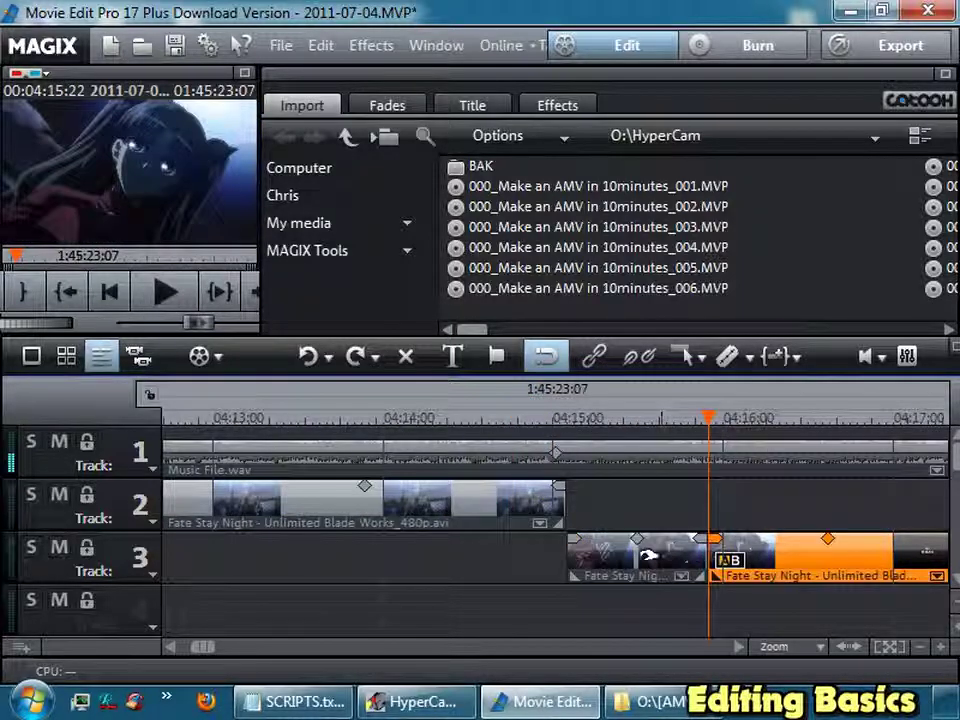
{"action": "left_click_drag", "start_coordinate": [662, 576], "coordinate": [500, 576]}
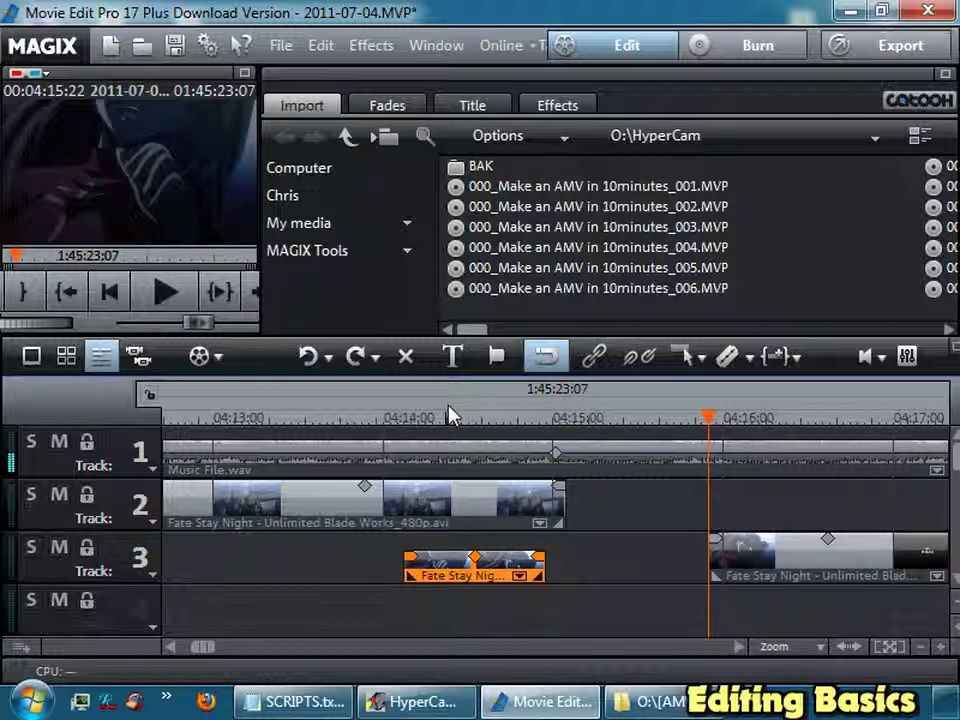
{"action": "left_click_drag", "start_coordinate": [450, 415], "coordinate": [444, 455]}
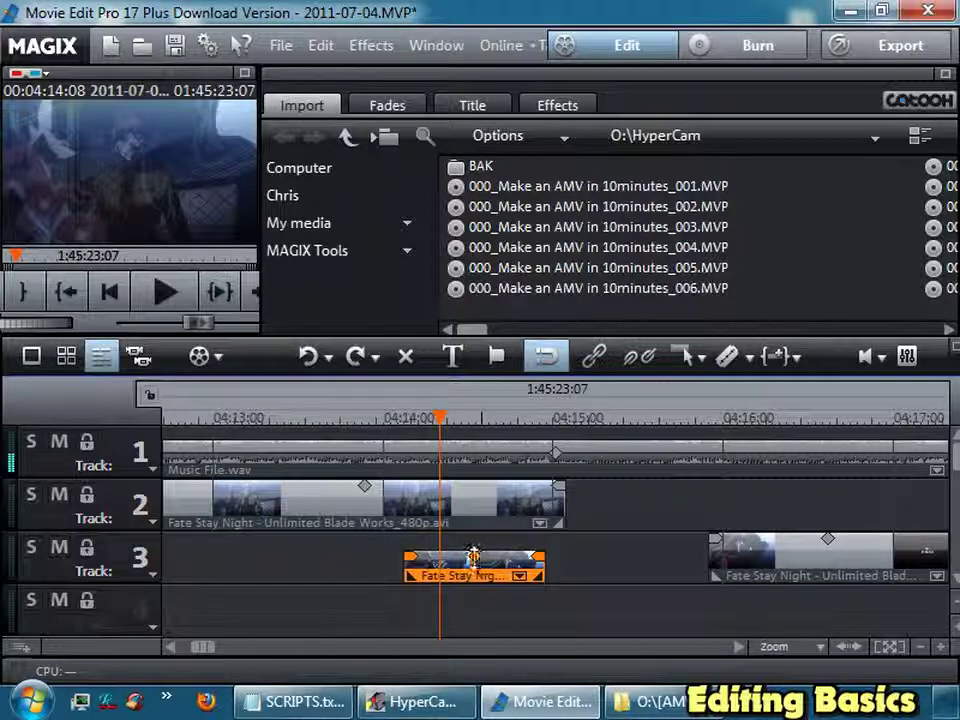
{"action": "left_click", "coordinate": [475, 505]}
Step: Set the Music File.wav clip on track 1 to 0 dB volume
{"action": "left_click", "coordinate": [528, 462]}
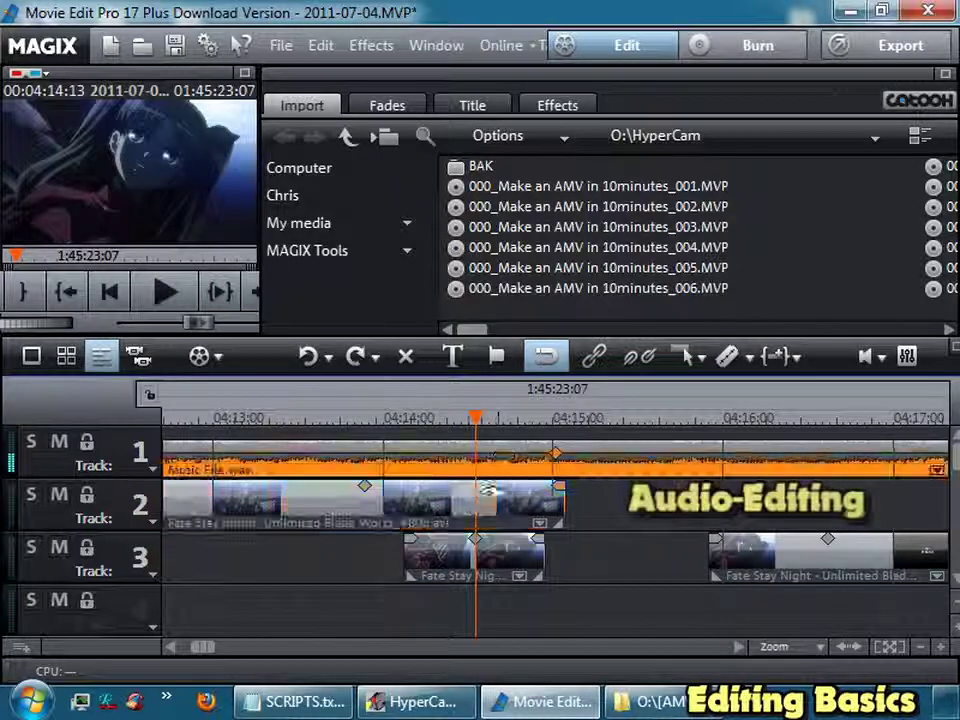
{"action": "right_click", "coordinate": [471, 458]}
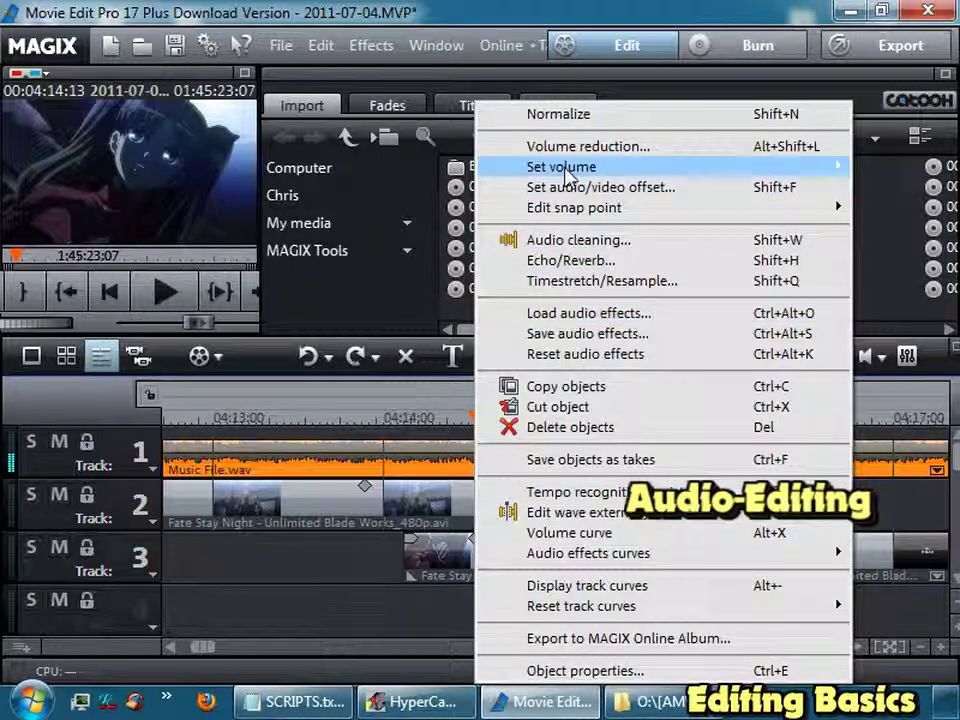
{"action": "mouse_move", "coordinate": [562, 166]}
{"action": "left_click", "coordinate": [400, 236]}
Step: Split the music clip at 04:11:12 and delete the middle music segment
{"action": "left_click", "coordinate": [265, 450]}
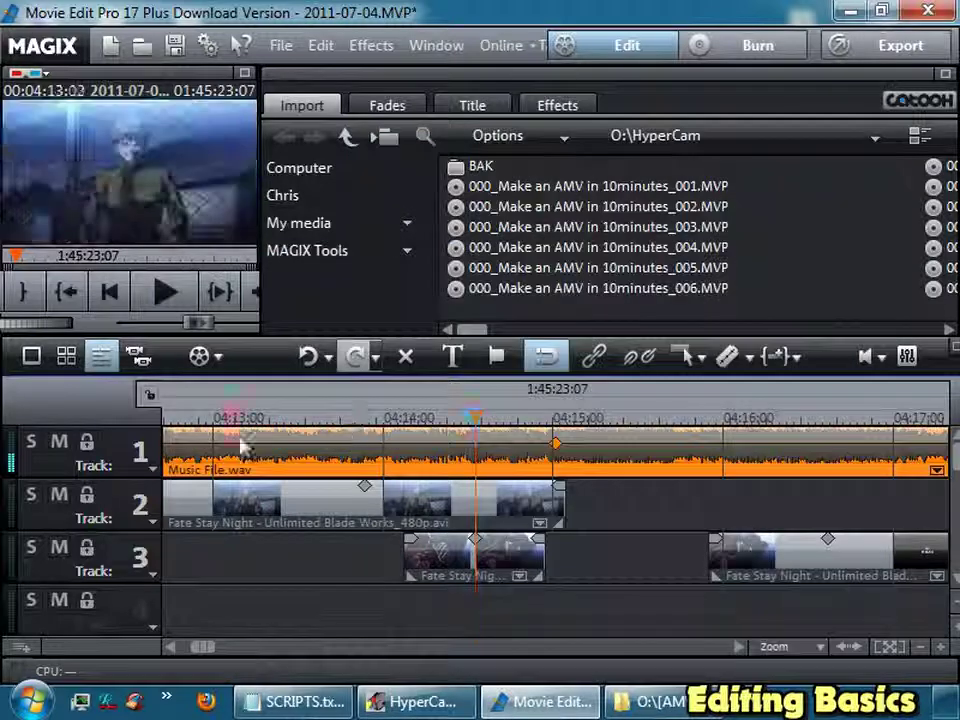
{"action": "scroll", "coordinate": [405, 447], "scroll_direction": "up", "scroll_amount": 5}
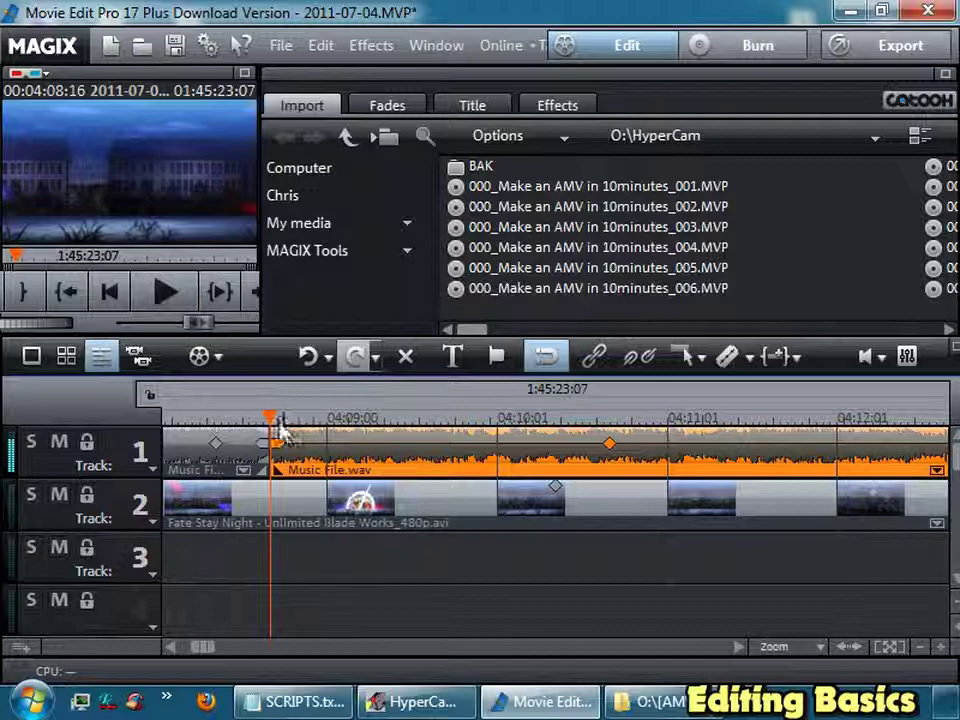
{"action": "left_click_drag", "start_coordinate": [283, 432], "coordinate": [330, 456]}
{"action": "key", "text": "t"}
{"action": "left_click", "coordinate": [543, 456]}
{"action": "key", "text": "Delete"}
Step: Preview the edited music from 04:08:11
{"action": "left_click", "coordinate": [231, 422]}
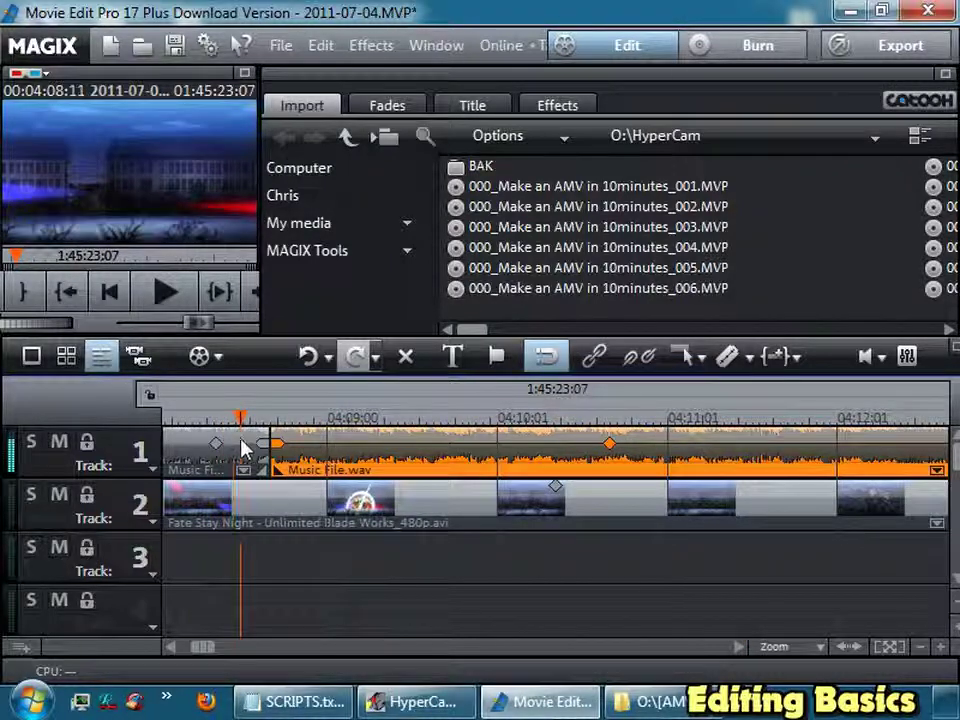
{"action": "key", "text": "space"}
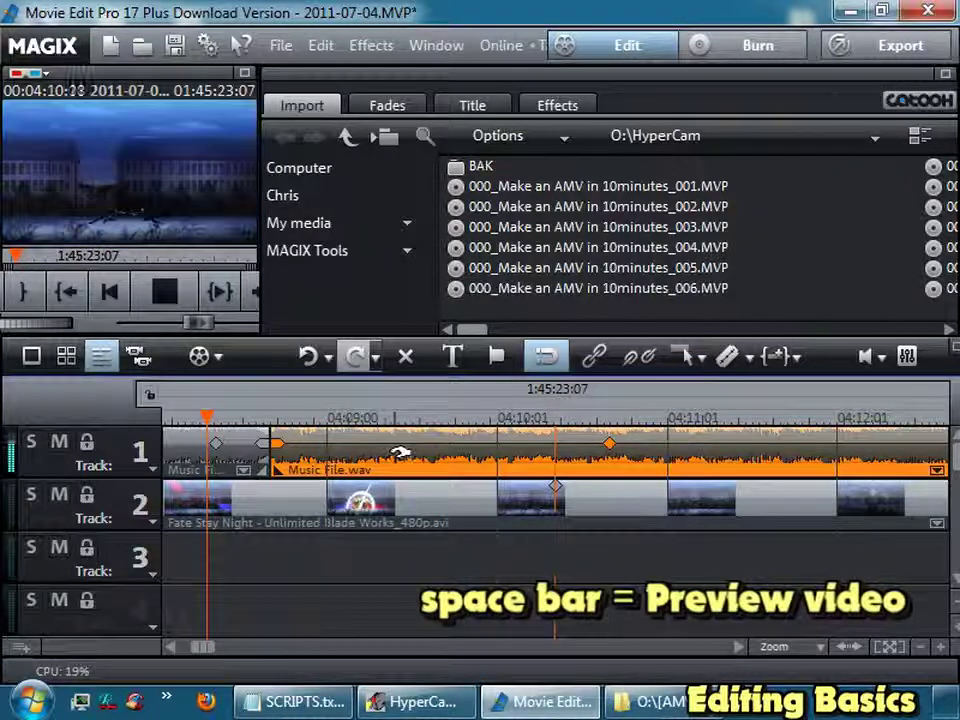
{"action": "key", "text": "space"}
{"action": "scroll", "coordinate": [480, 436], "scroll_direction": "down", "scroll_amount": 2}
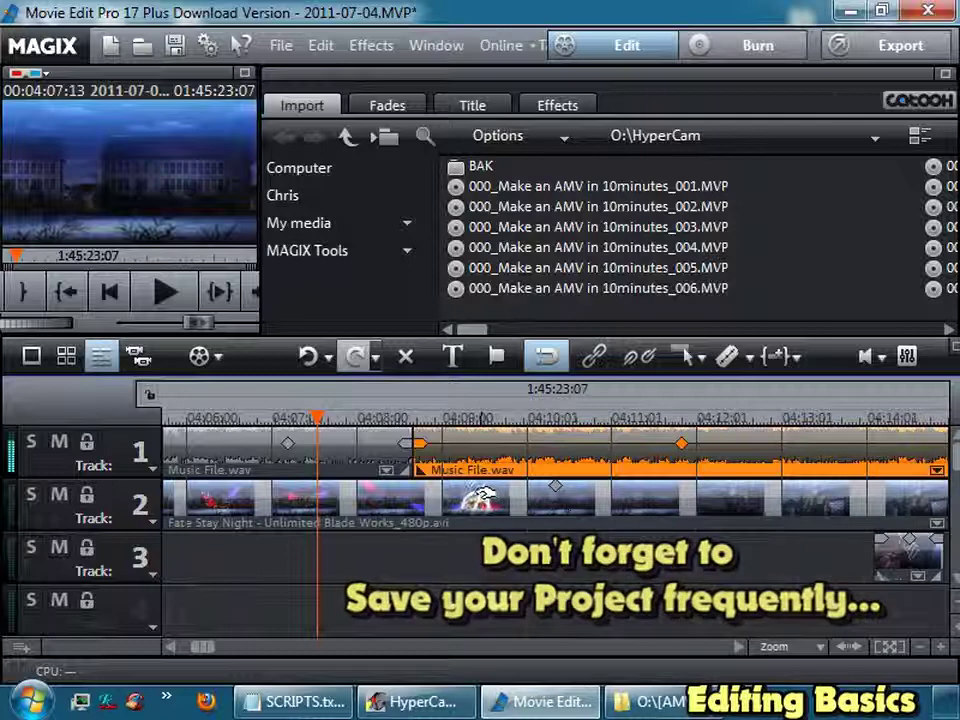
{"action": "scroll", "coordinate": [483, 497], "scroll_direction": "down", "scroll_amount": 5}
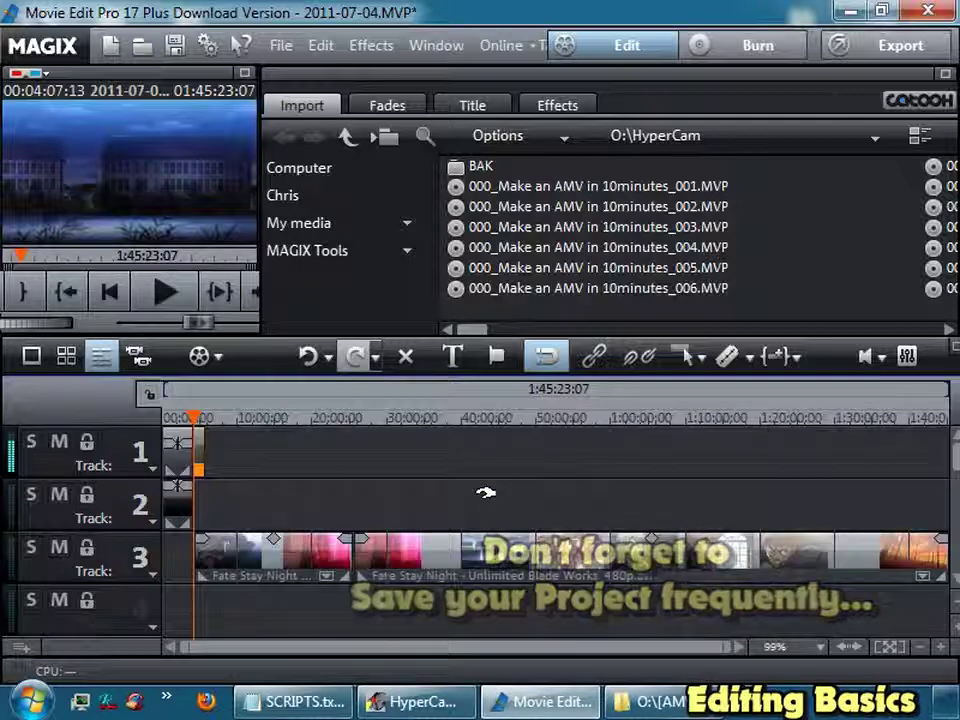
Step: Split the track 3 clip at 0:33:00 and 0:42:44, and move the middle piece to track 1
{"action": "left_click", "coordinate": [429, 418]}
{"action": "key", "text": "t"}
{"action": "left_click", "coordinate": [483, 418]}
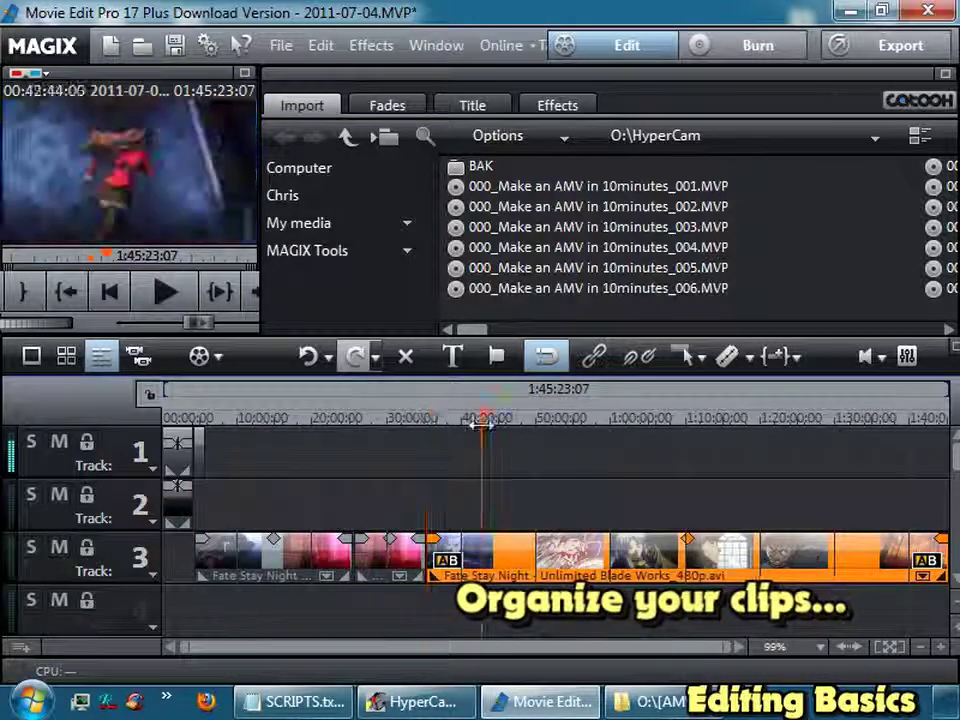
{"action": "key", "text": "t"}
{"action": "left_click_drag", "start_coordinate": [452, 555], "coordinate": [491, 450]}
Step: Split at 0:50:45, moving the right part to track 1 and the middle piece to track 2
{"action": "left_click", "coordinate": [545, 420]}
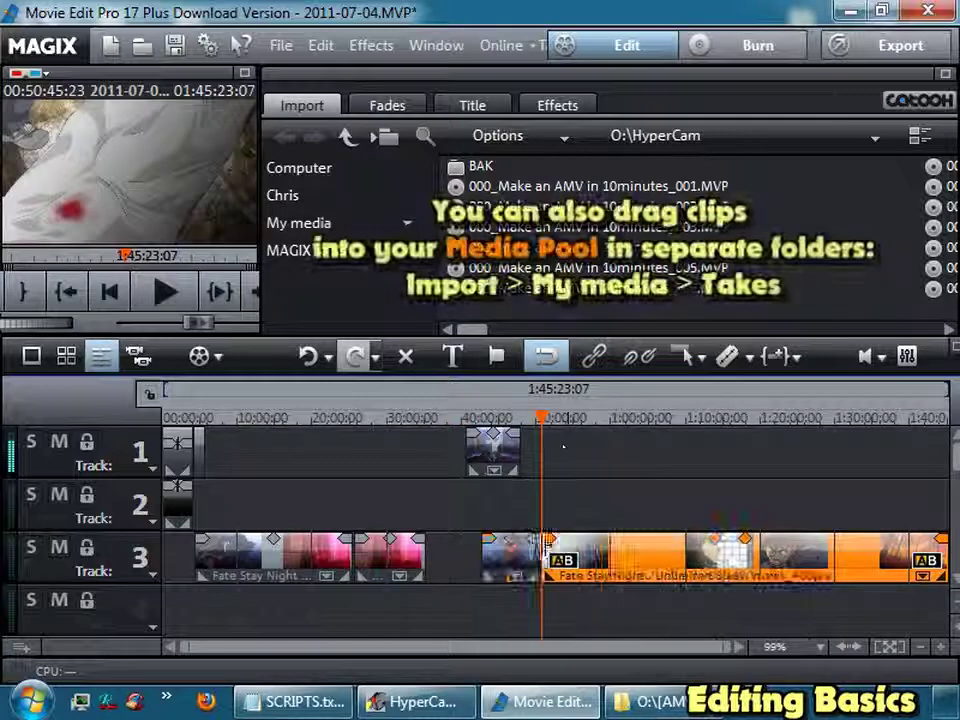
{"action": "key", "text": "t"}
{"action": "left_click_drag", "start_coordinate": [560, 555], "coordinate": [607, 450]}
{"action": "left_click_drag", "start_coordinate": [501, 555], "coordinate": [521, 508]}
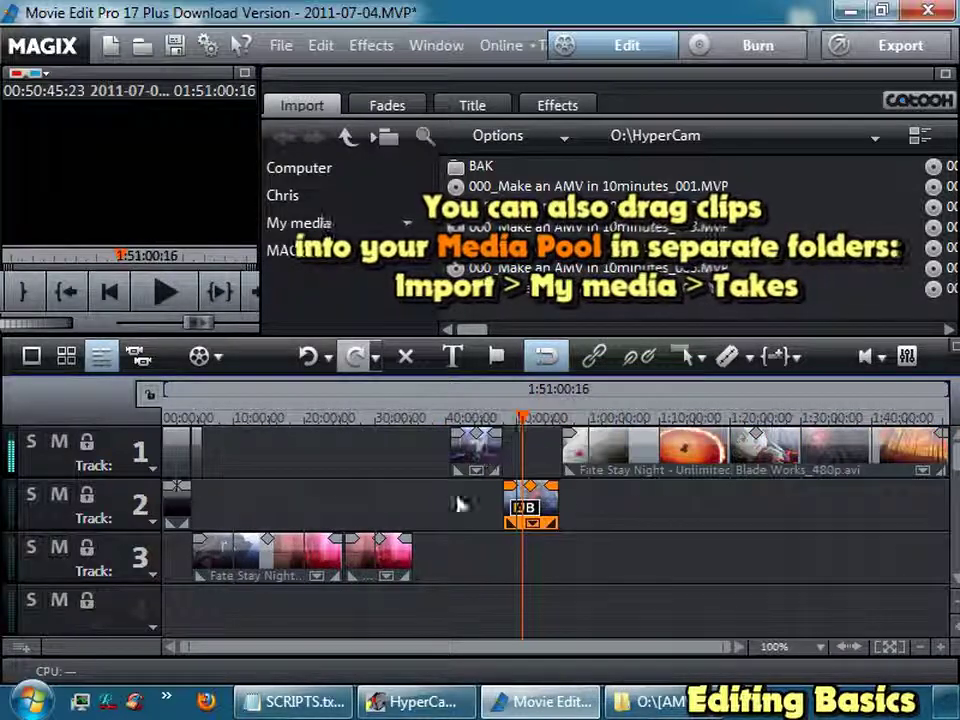
Step: Cut the long track 2 Fate Stay Night clip near 51:09
{"action": "scroll", "coordinate": [598, 502], "scroll_direction": "up", "scroll_amount": 10}
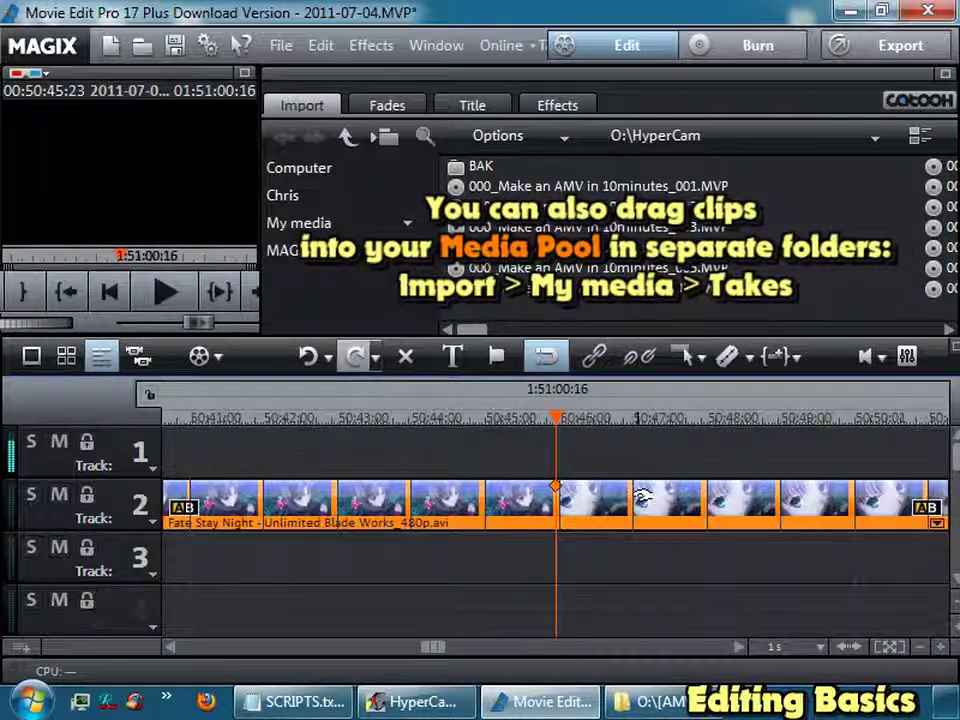
{"action": "scroll", "coordinate": [589, 454], "scroll_direction": "down", "scroll_amount": 10}
{"action": "left_click", "coordinate": [182, 420]}
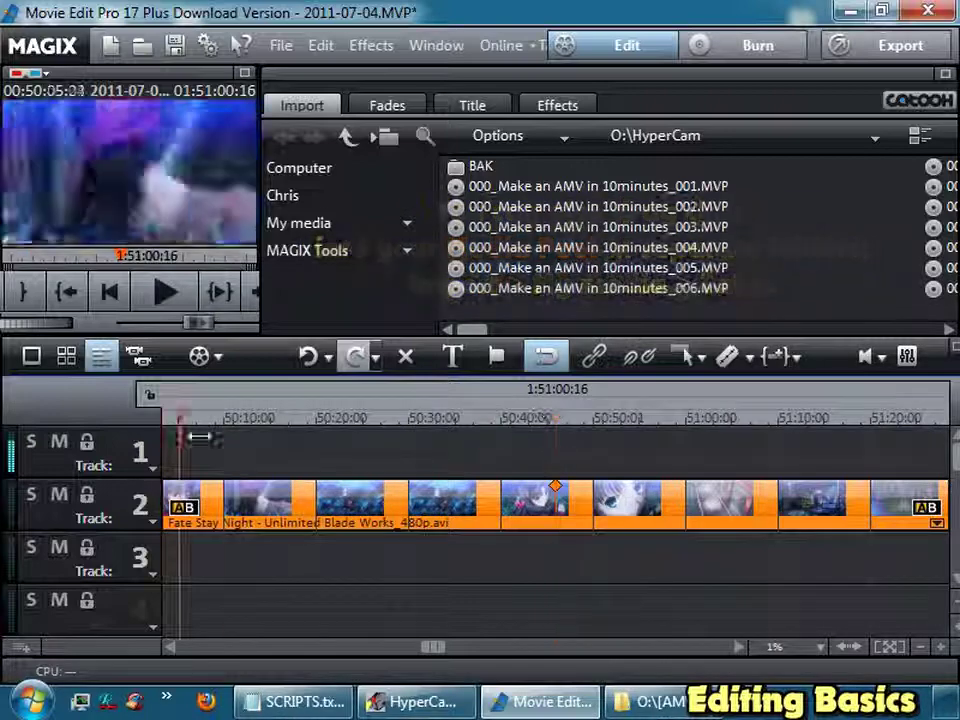
{"action": "left_click", "coordinate": [778, 467]}
{"action": "key", "text": "t"}
{"action": "left_click", "coordinate": [499, 446]}
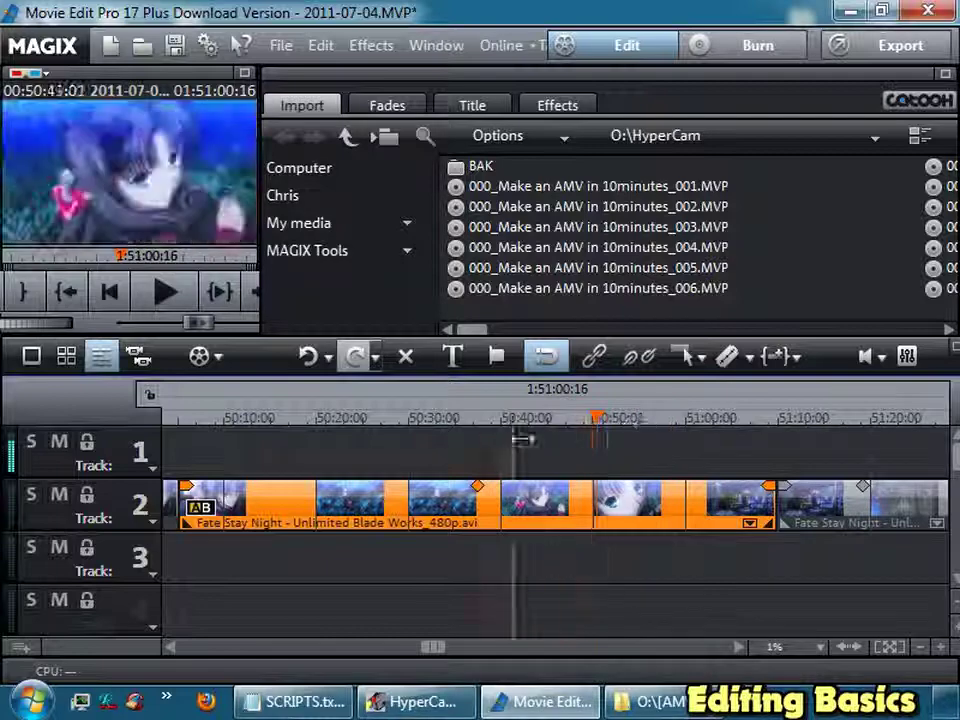
{"action": "right_click", "coordinate": [583, 527]}
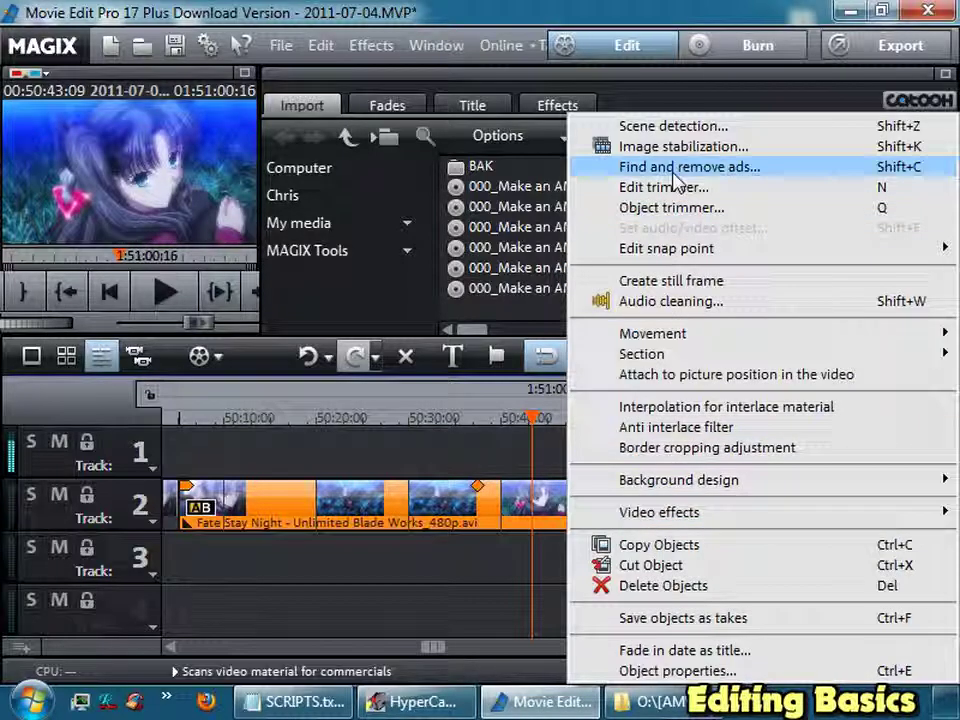
Step: Run Scene detection on the track-2 clip and cut it at all detected scene markers
{"action": "left_click", "coordinate": [666, 130]}
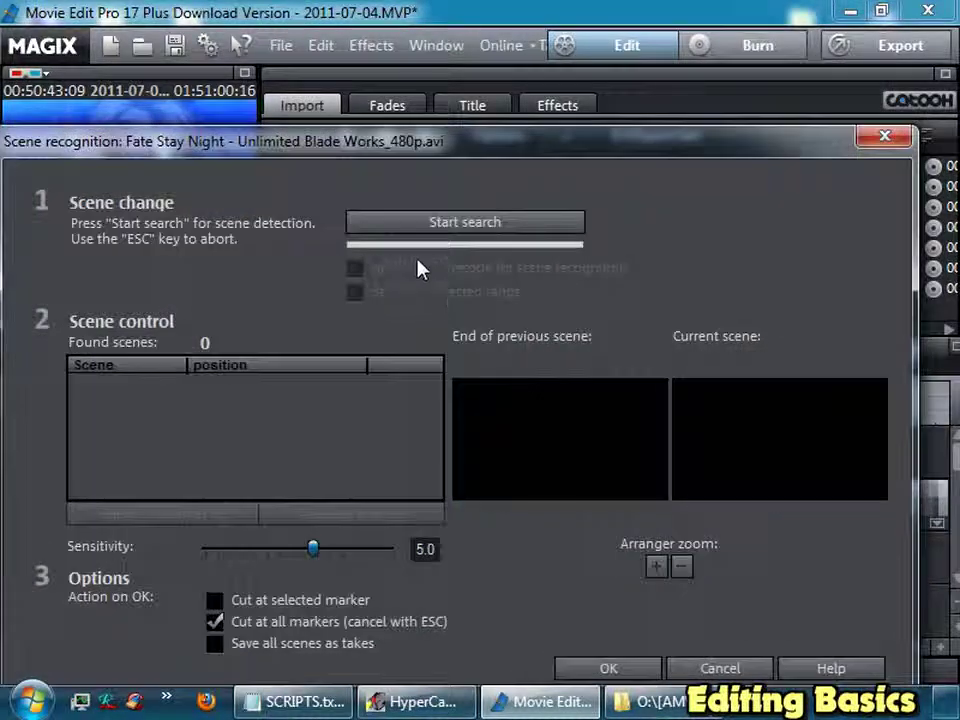
{"action": "left_click", "coordinate": [440, 225]}
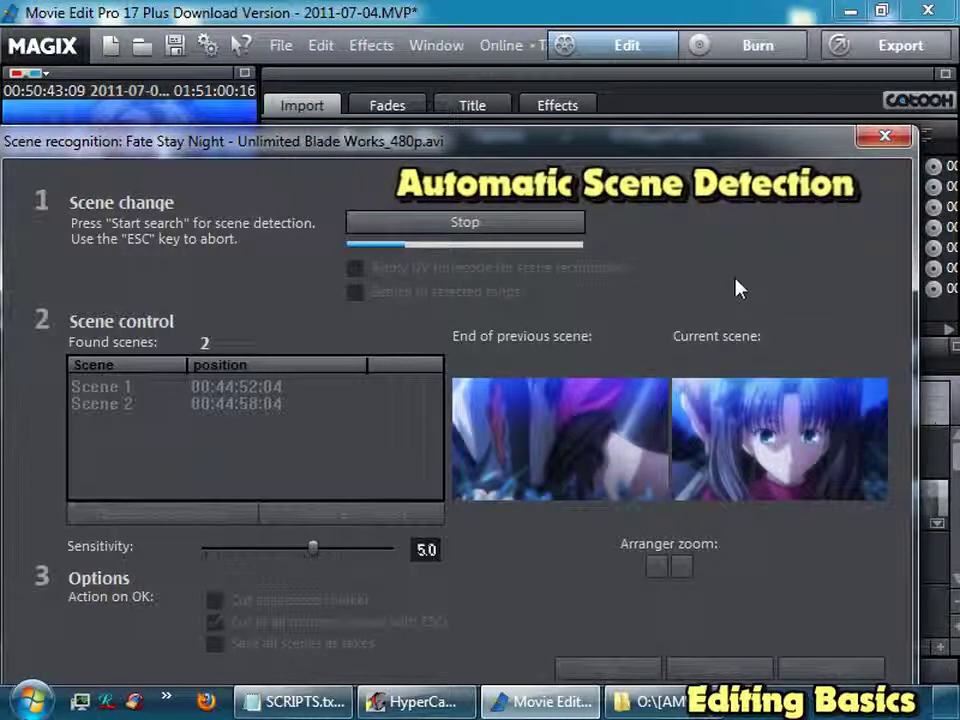
{"action": "left_click_drag", "start_coordinate": [706, 145], "coordinate": [707, 118]}
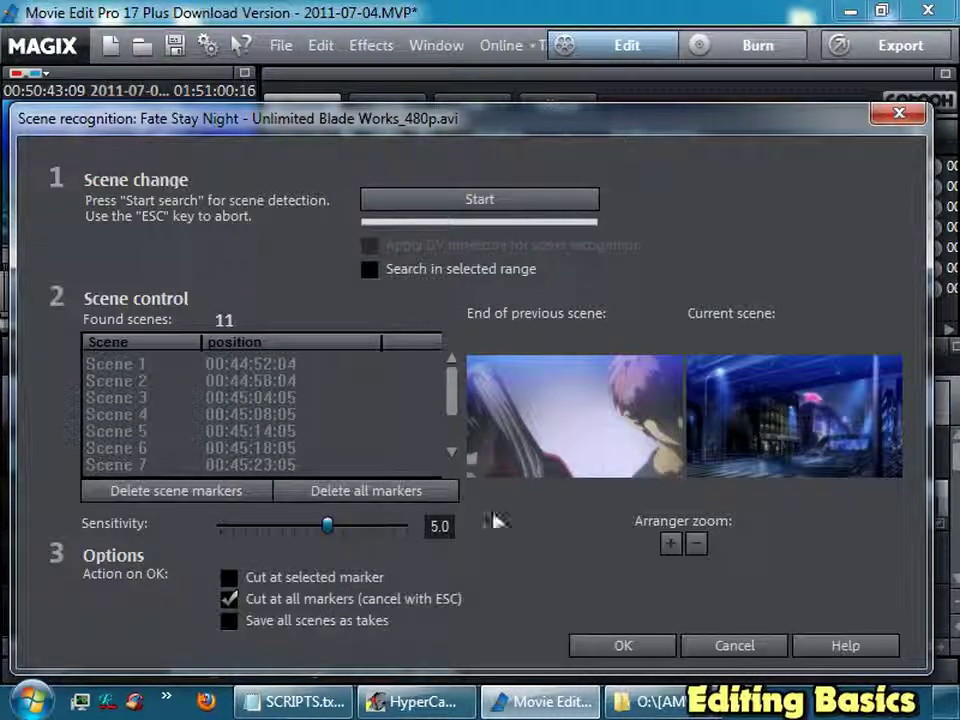
{"action": "left_click", "coordinate": [668, 658]}
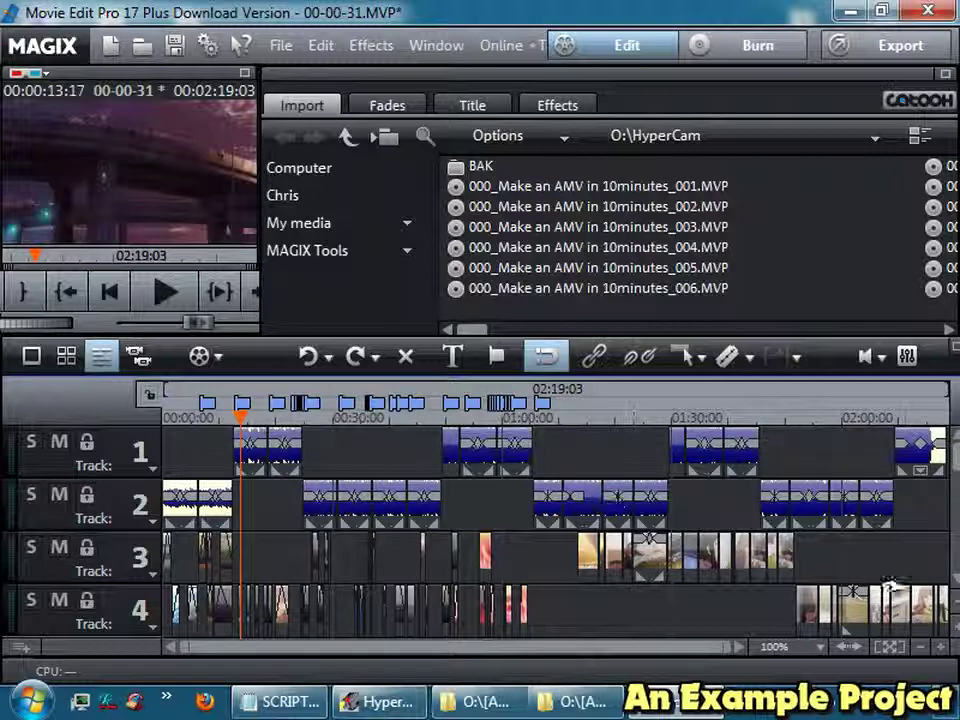
{"action": "scroll", "coordinate": [228, 585], "scroll_direction": "up", "scroll_amount": 5}
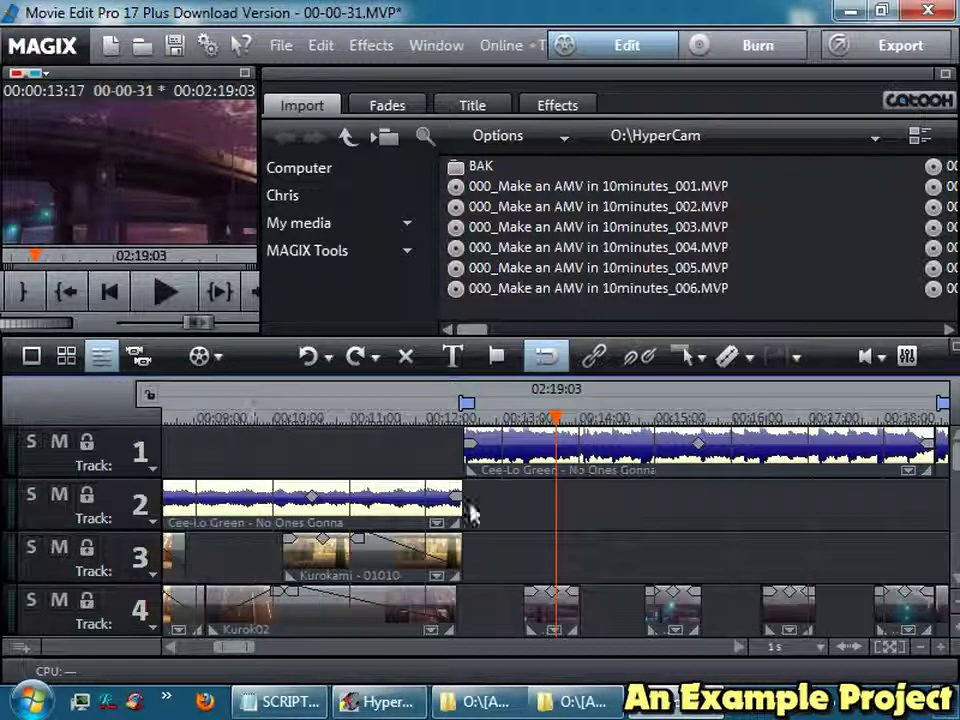
{"action": "left_click", "coordinate": [279, 482]}
{"action": "left_click", "coordinate": [900, 535]}
{"action": "scroll", "coordinate": [724, 553], "scroll_direction": "right", "scroll_amount": 5}
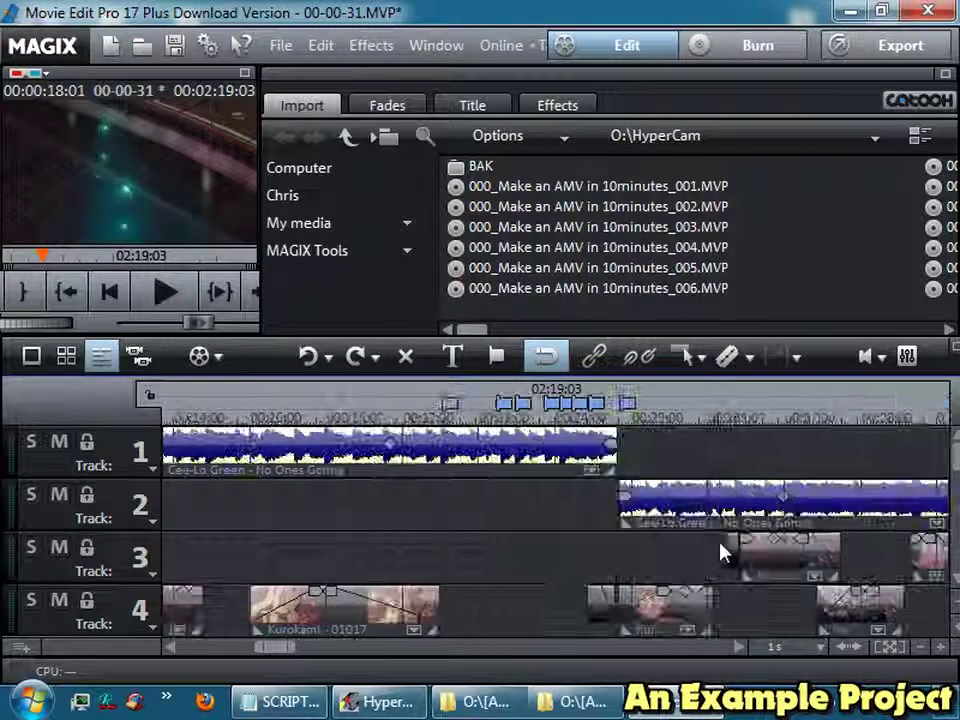
{"action": "scroll", "coordinate": [622, 557], "scroll_direction": "left", "scroll_amount": 5}
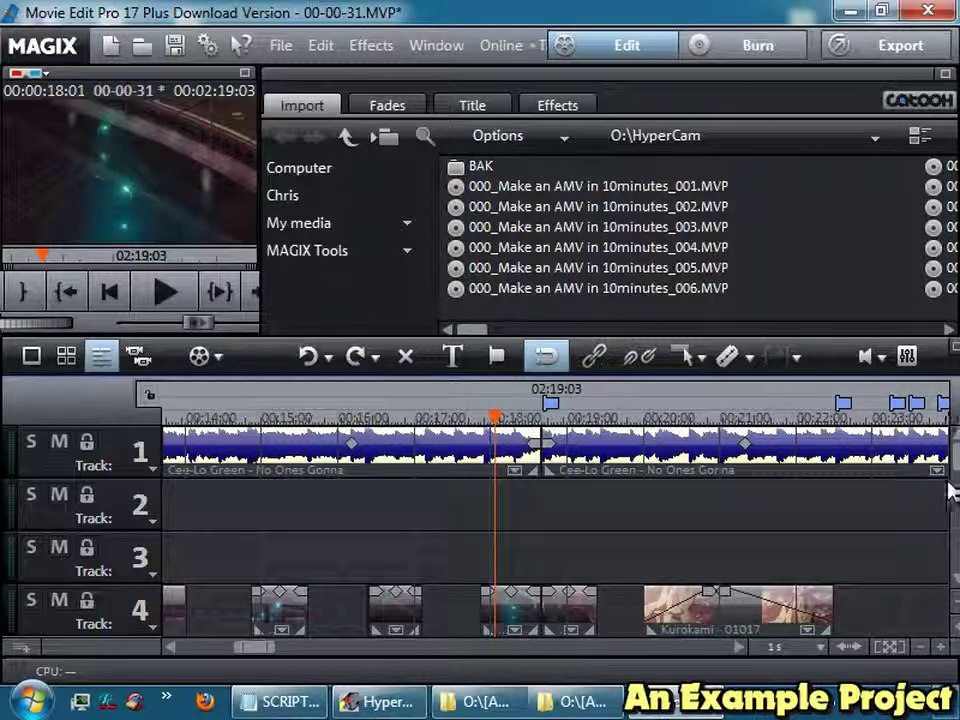
{"action": "scroll", "coordinate": [955, 468], "scroll_direction": "down", "scroll_amount": 4}
{"action": "scroll", "coordinate": [955, 465], "scroll_direction": "up", "scroll_amount": 4}
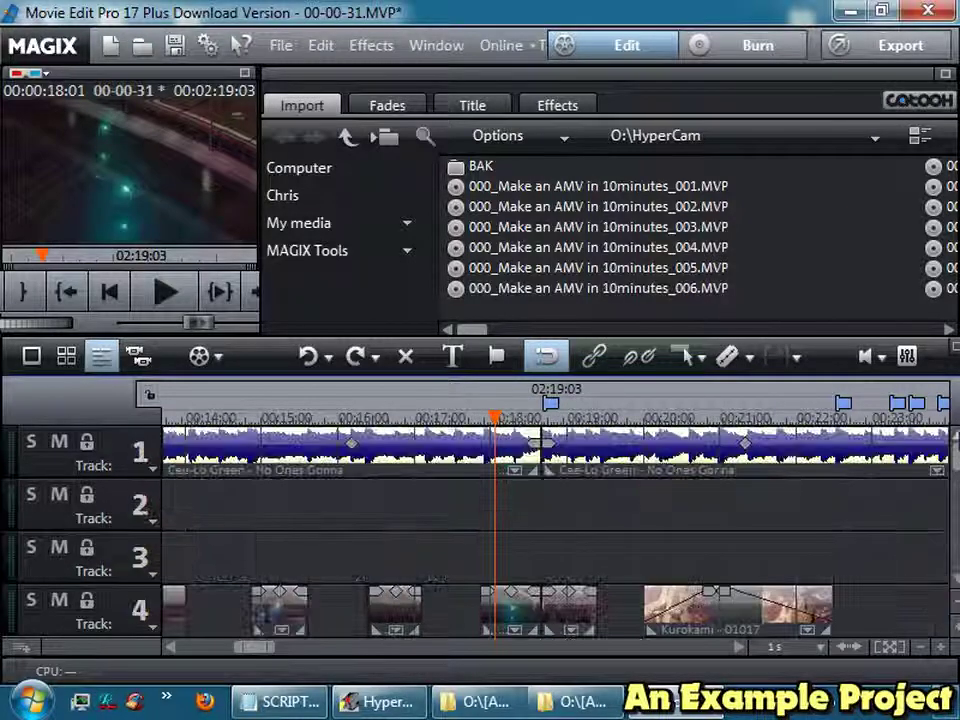
{"action": "scroll", "coordinate": [955, 455], "scroll_direction": "down", "scroll_amount": 2}
{"action": "scroll", "coordinate": [690, 499], "scroll_direction": "right", "scroll_amount": 8}
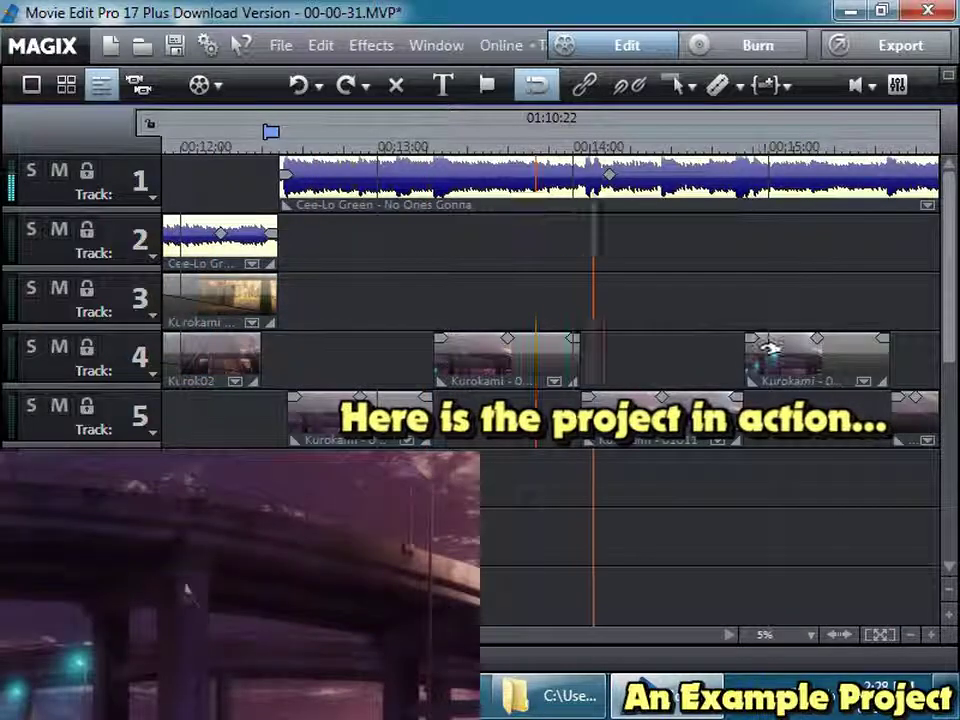
{"action": "scroll", "coordinate": [770, 348], "scroll_direction": "down", "scroll_amount": 1}
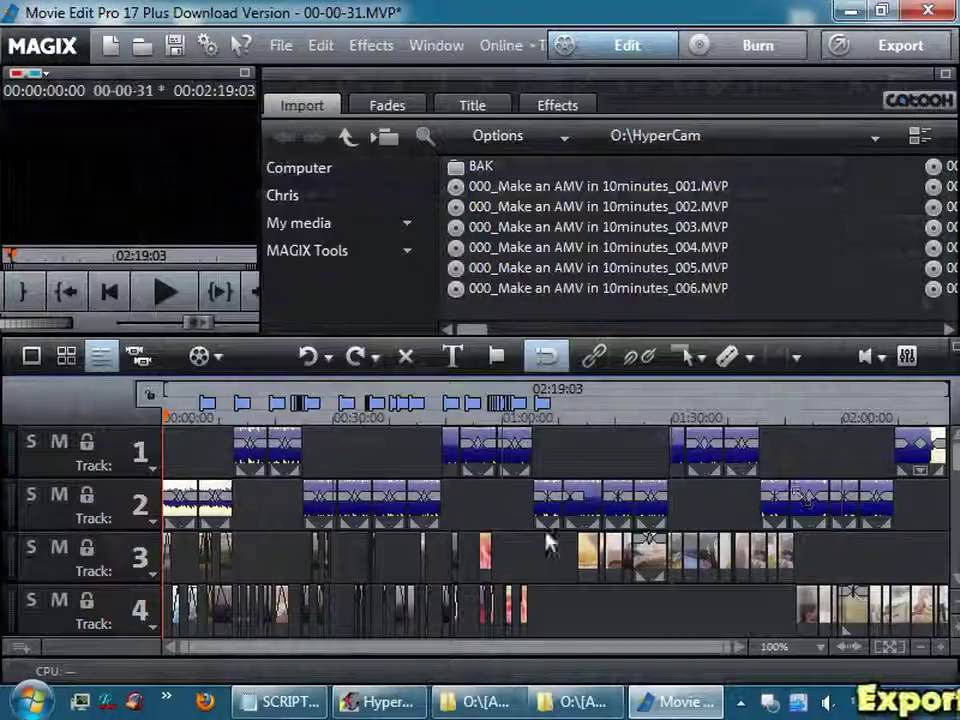
Step: Limit the playback range to end at 00:34:07 and start an uncompressed AVI video export
{"action": "left_click", "coordinate": [290, 392]}
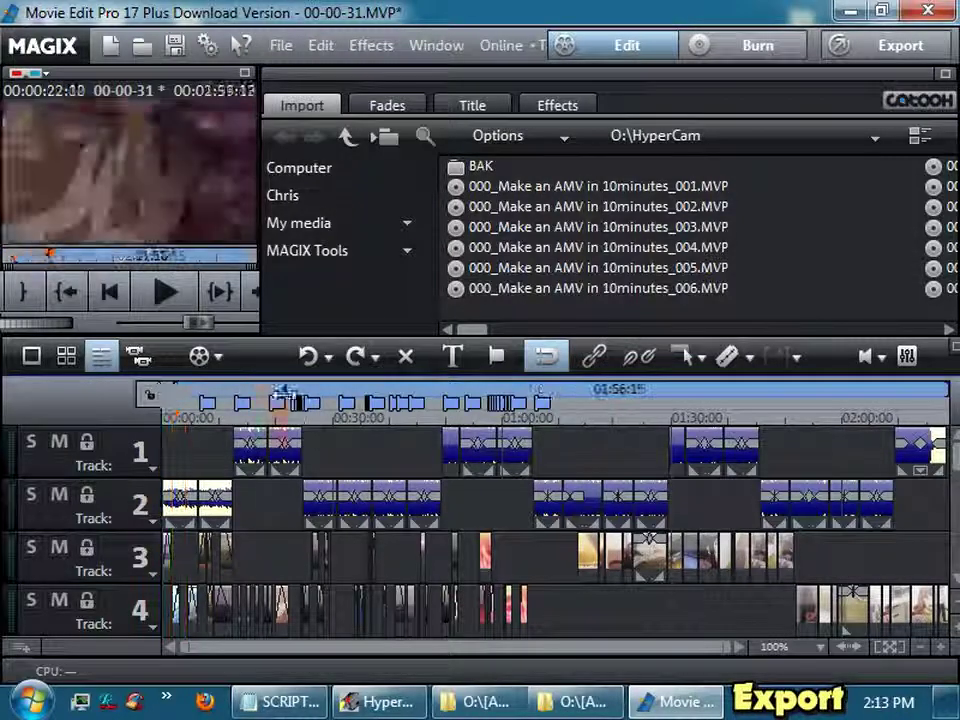
{"action": "left_click_drag", "start_coordinate": [945, 388], "coordinate": [485, 388]}
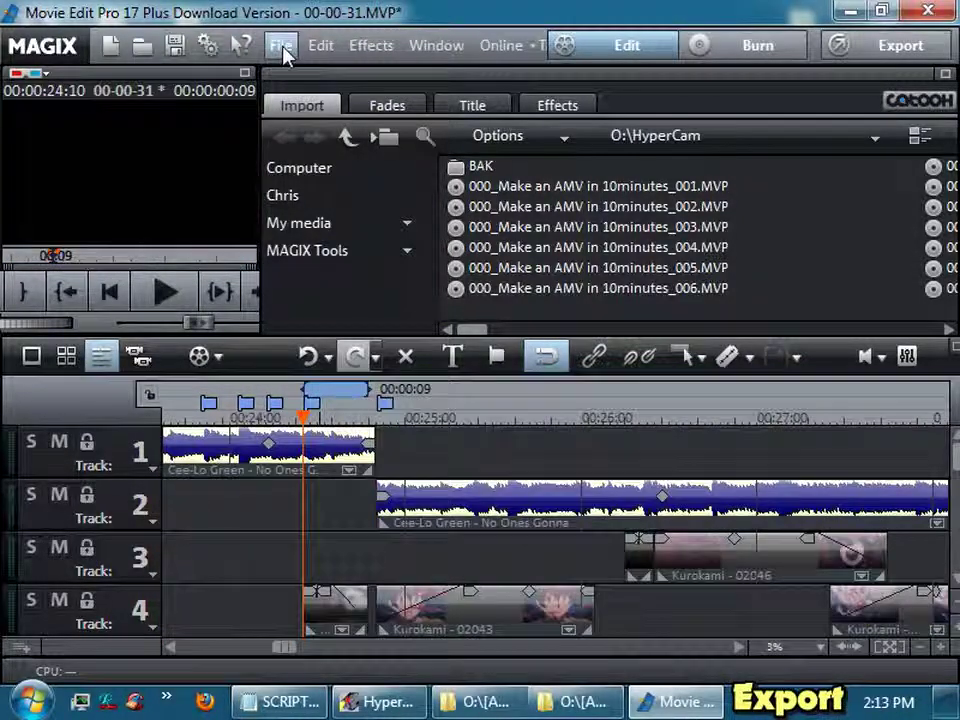
{"action": "left_click", "coordinate": [281, 45]}
{"action": "mouse_move", "coordinate": [305, 224]}
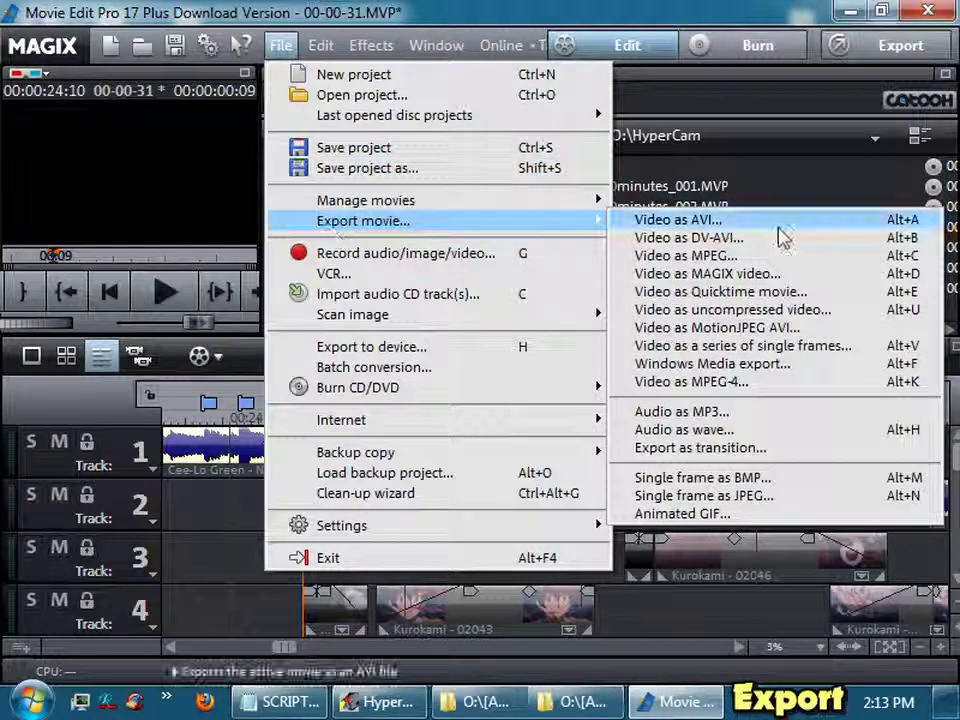
{"action": "left_click", "coordinate": [770, 315]}
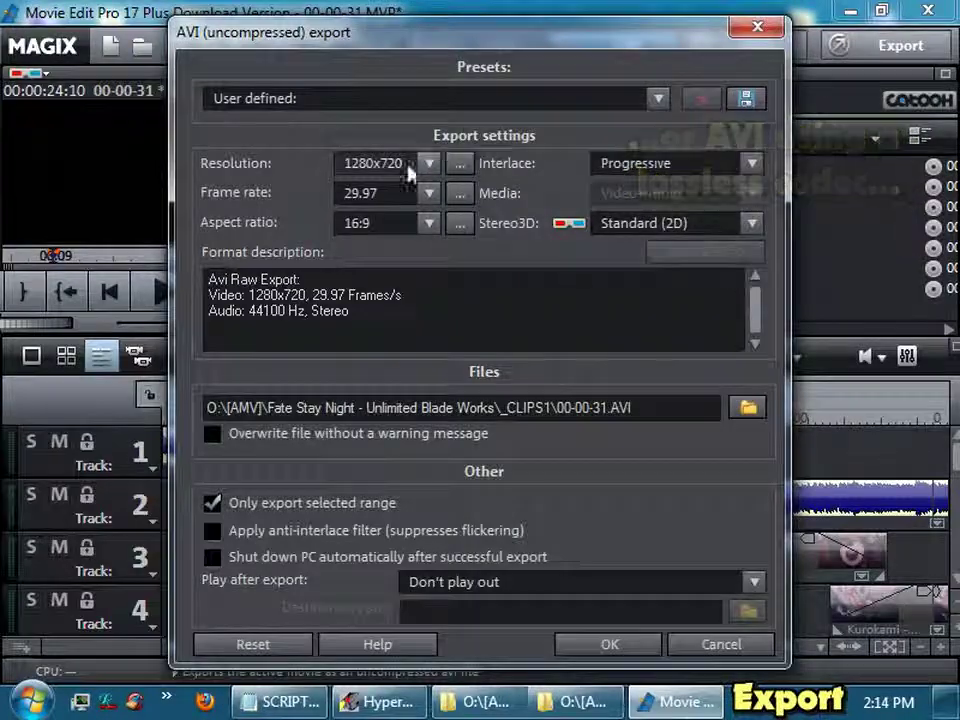
Step: Set the export to 848x480 resolution, 23.98 fps and 848/480 aspect ratio
{"action": "left_click", "coordinate": [459, 164]}
{"action": "type", "text": "848"}
{"action": "key", "text": "Tab"}
{"action": "type", "text": "480"}
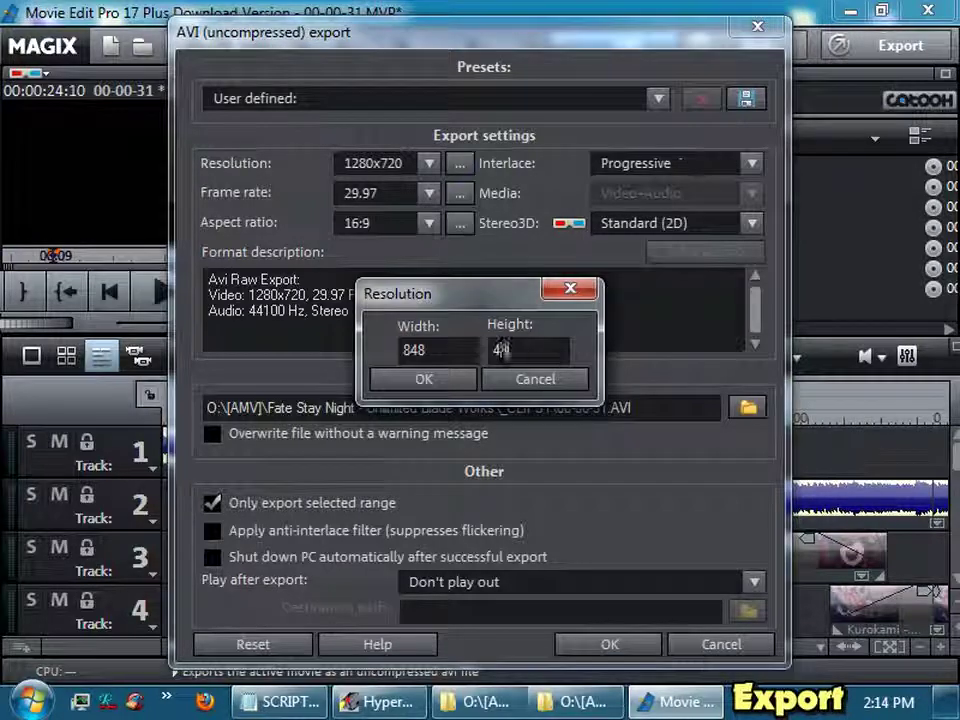
{"action": "key", "text": "Return"}
{"action": "left_click", "coordinate": [459, 193]}
{"action": "type", "text": "23.98"}
{"action": "key", "text": "Return"}
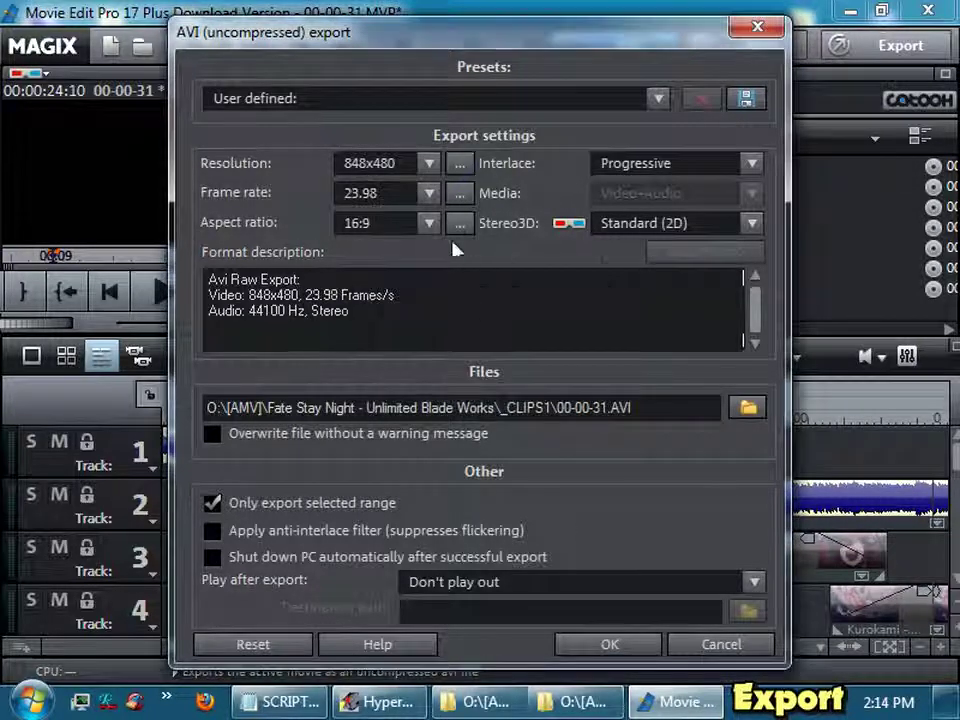
{"action": "left_click", "coordinate": [459, 223]}
{"action": "type", "text": "848/480"}
{"action": "key", "text": "Return"}
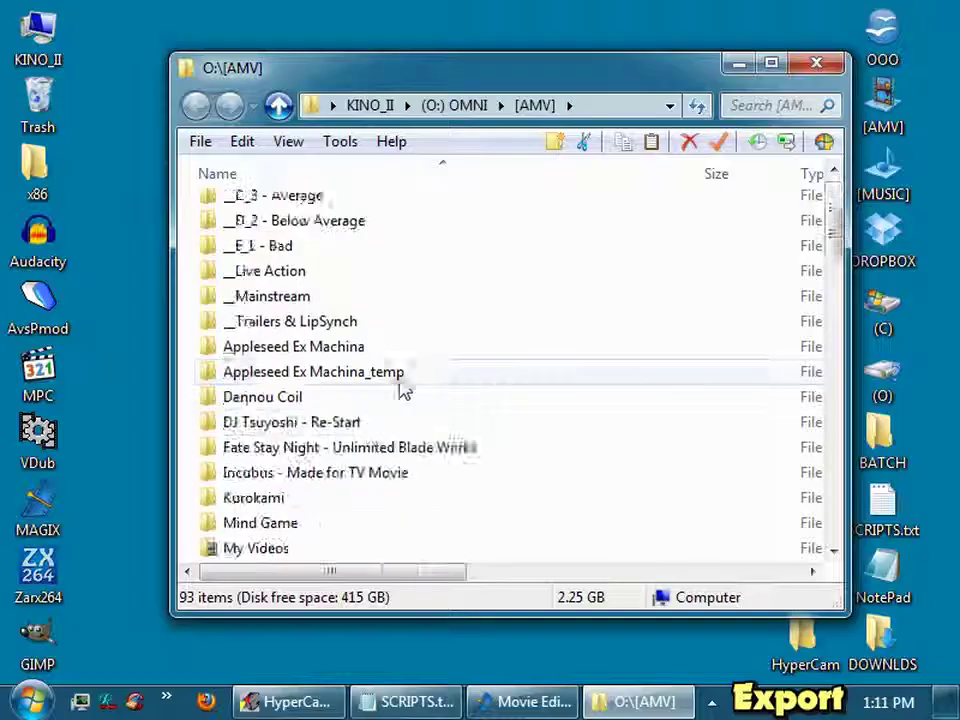
Step: Browse to Fate Stay Night - Unlimited Blade Works > _CLIPS1 and select 00-00-31_new.AVI
{"action": "scroll", "coordinate": [320, 362], "scroll_direction": "down", "scroll_amount": 2}
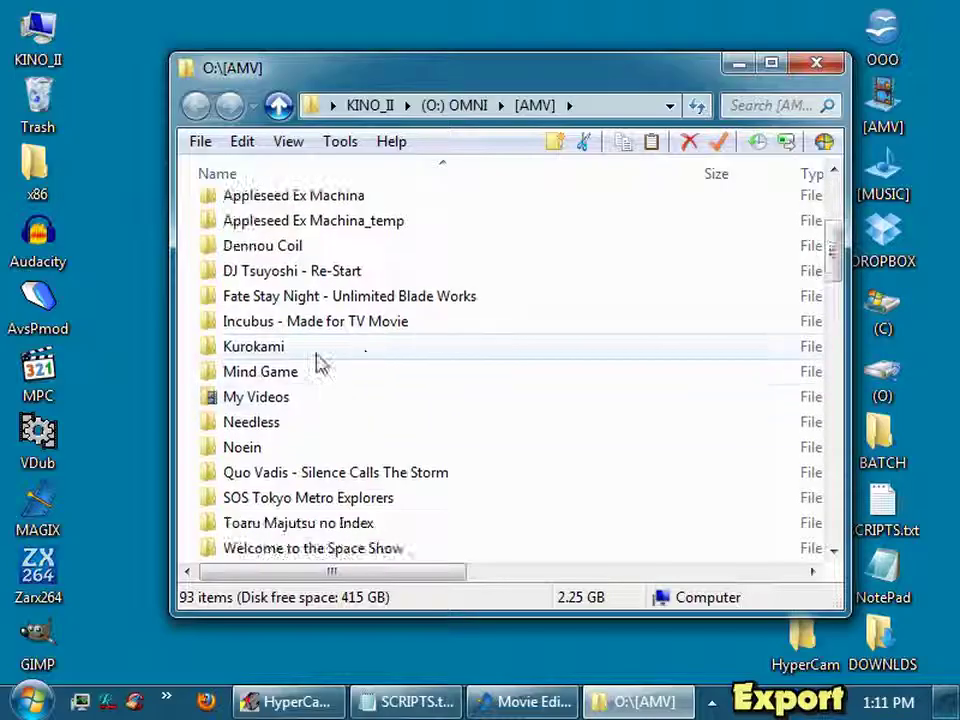
{"action": "double_click", "coordinate": [298, 298]}
{"action": "double_click", "coordinate": [298, 231]}
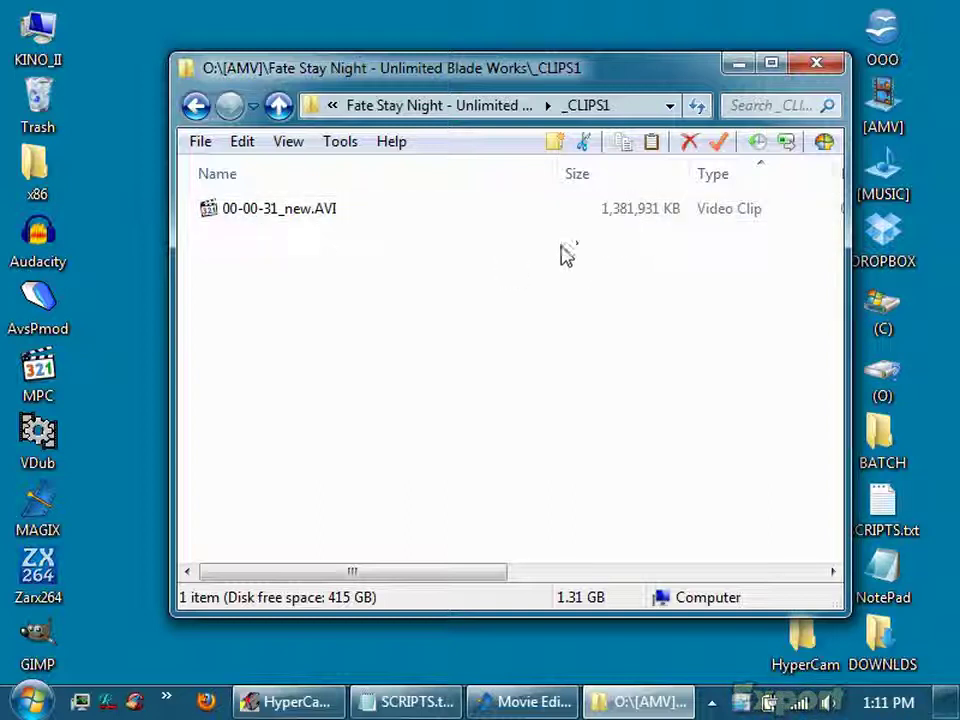
{"action": "key", "text": "Down"}
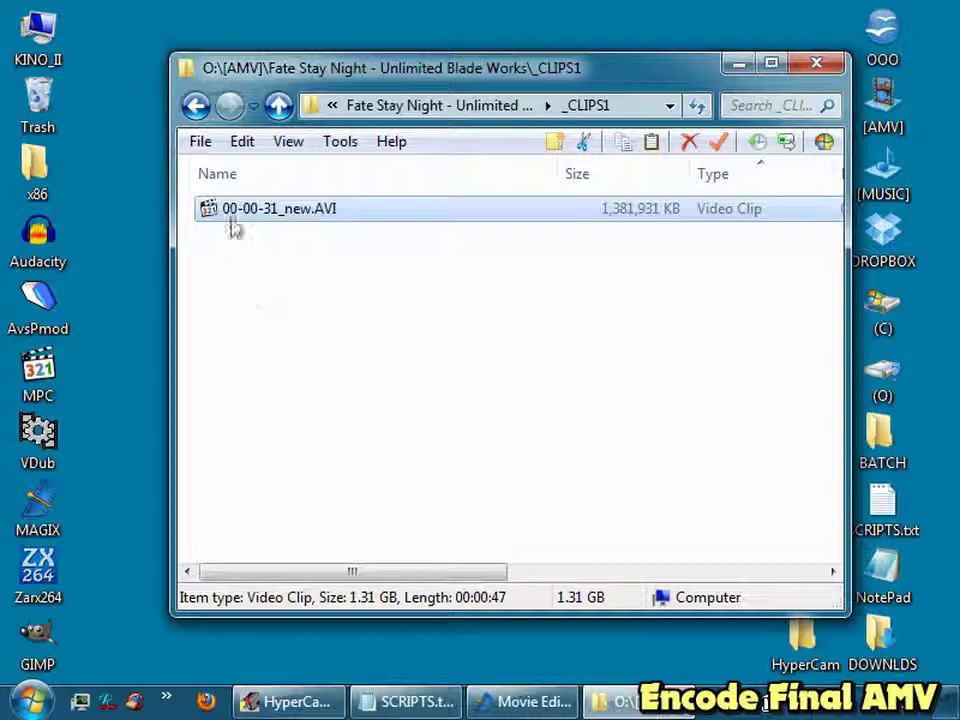
Step: Import 00-00-31_new.AVI into Zarx264gui using AviSynth's AVISource filter
{"action": "left_click_drag", "start_coordinate": [249, 219], "coordinate": [52, 568]}
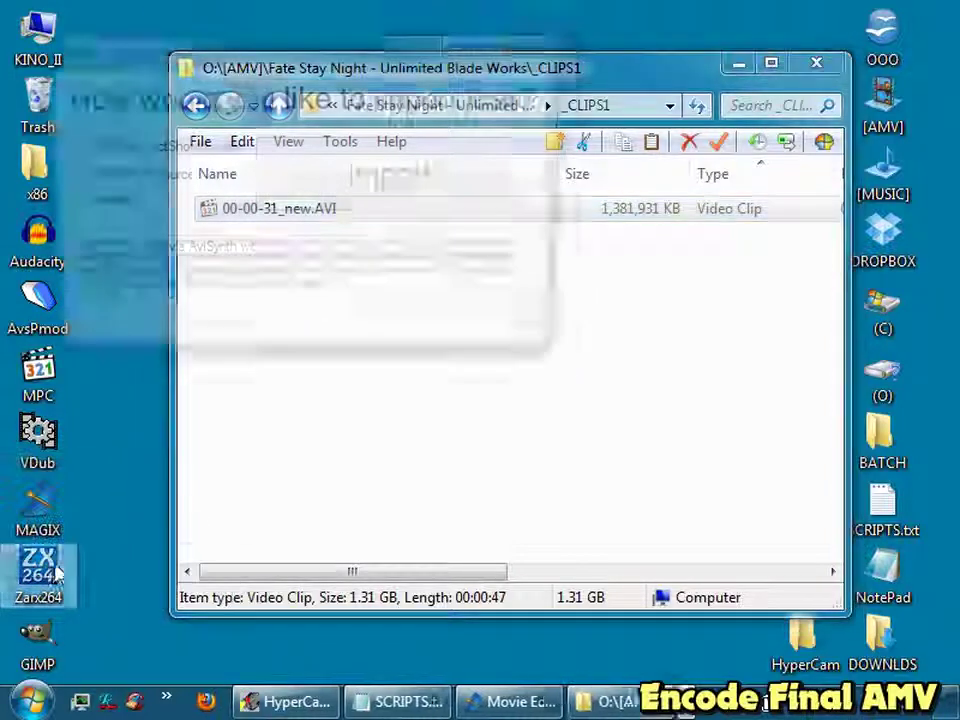
{"action": "left_click_drag", "start_coordinate": [398, 367], "coordinate": [328, 274]}
{"action": "left_click", "coordinate": [233, 297]}
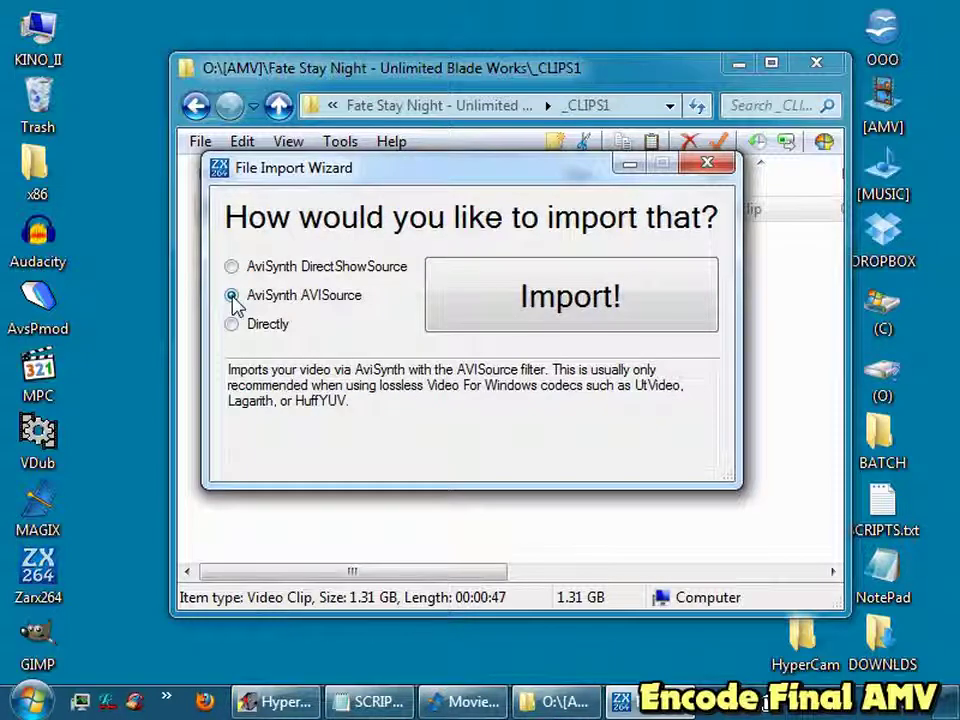
{"action": "left_click", "coordinate": [577, 314]}
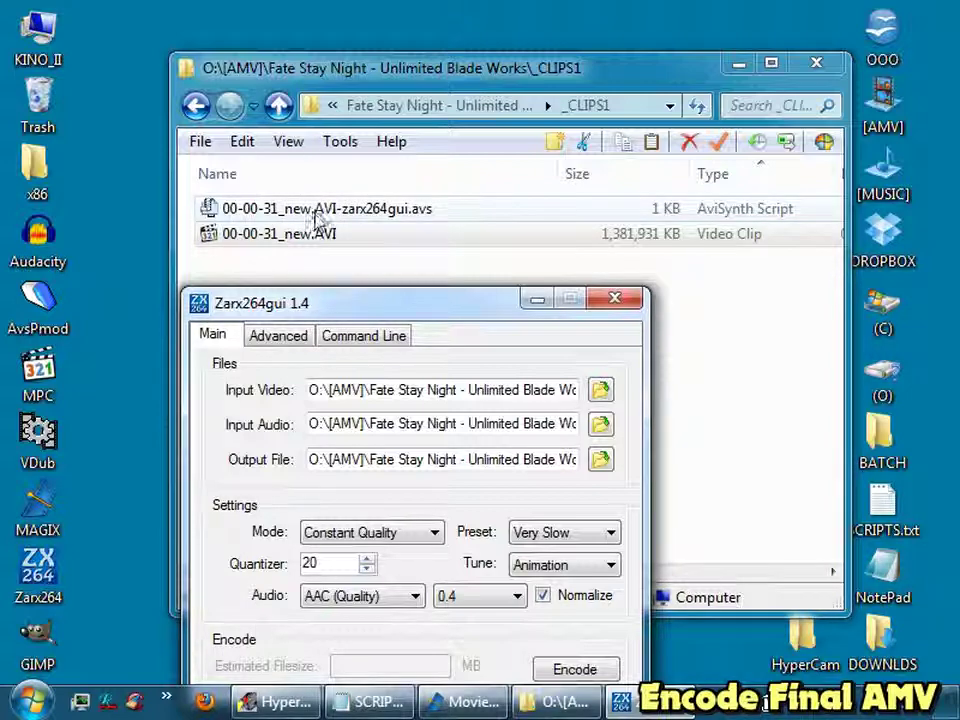
Step: Finish encoding to 00-00-31_new.AVI-zarx264gui.mp4, then close the progress window and Zarx264gui
{"action": "left_click_drag", "start_coordinate": [318, 218], "coordinate": [368, 338]}
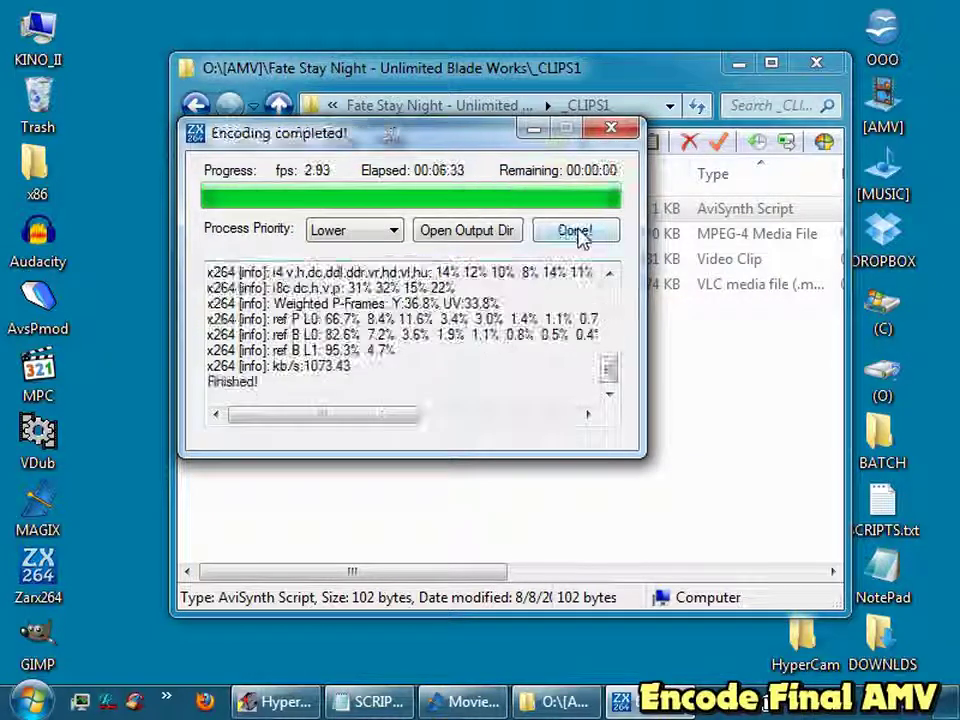
{"action": "left_click", "coordinate": [575, 234]}
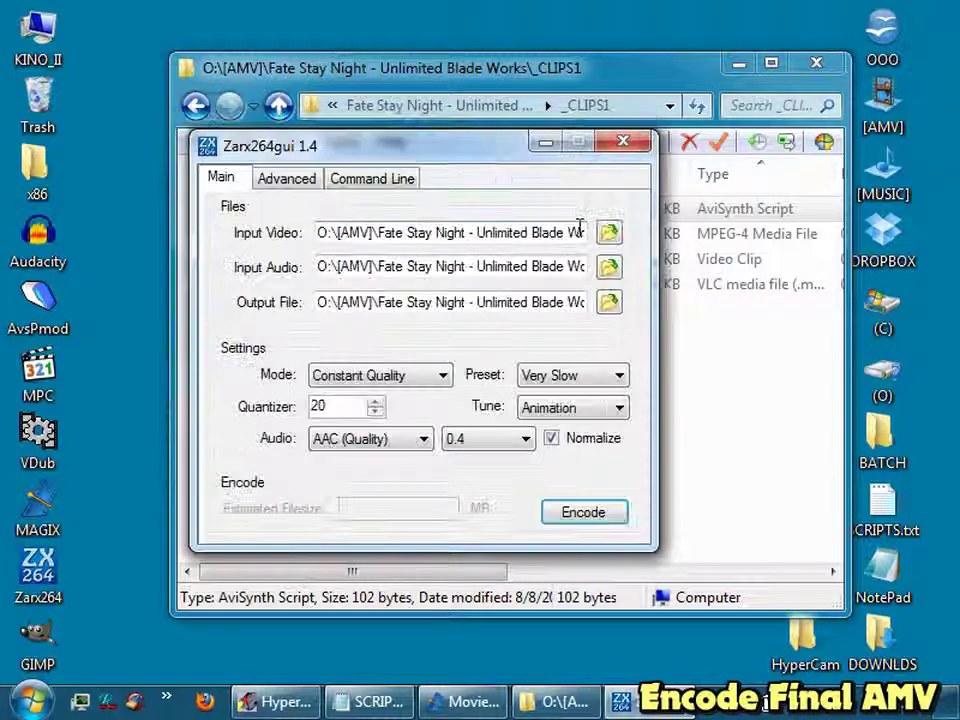
{"action": "left_click", "coordinate": [623, 142]}
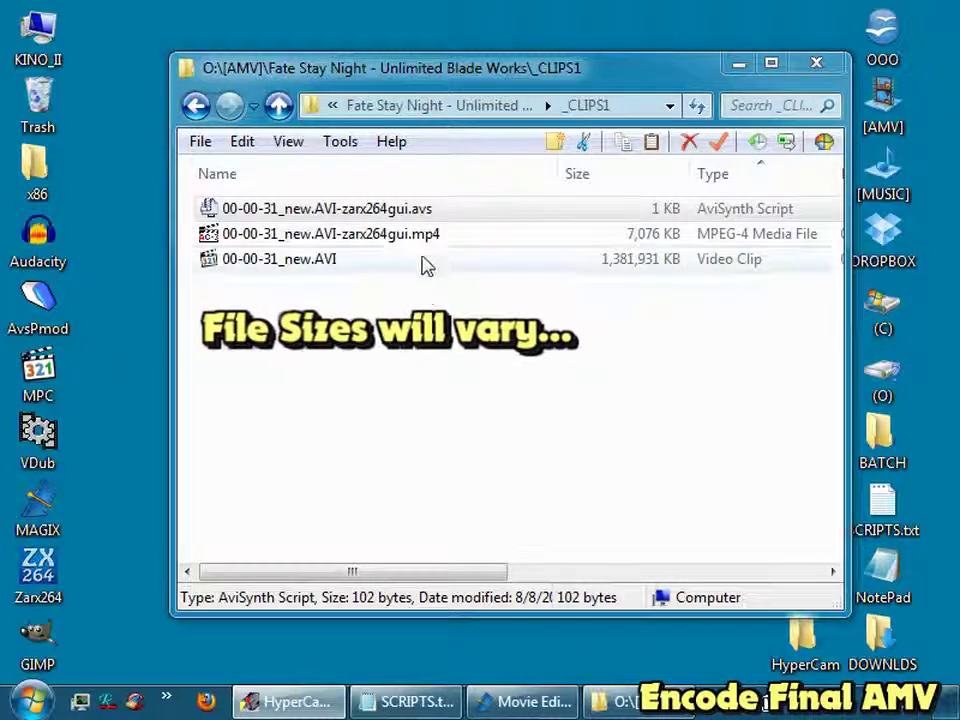